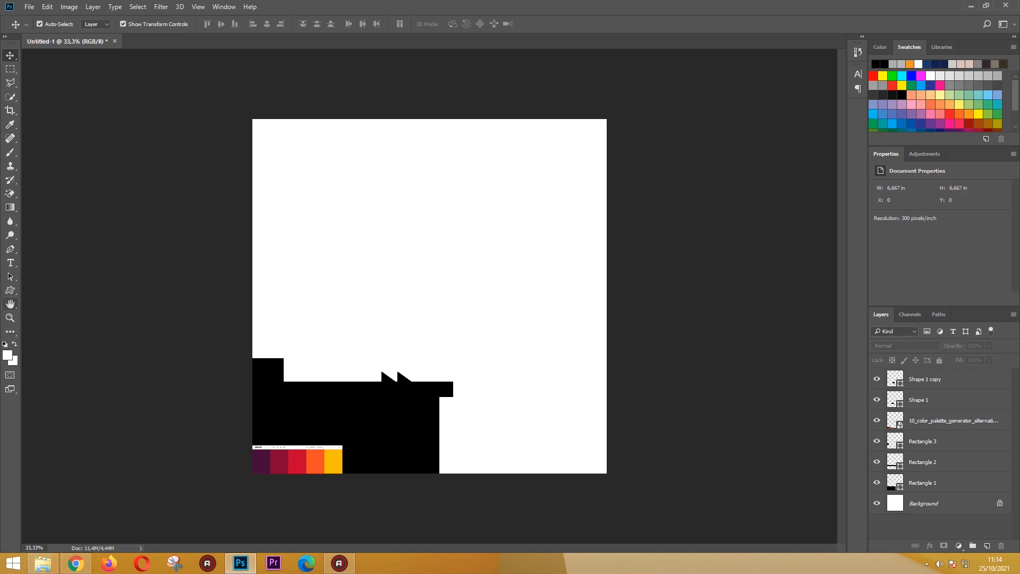
Draw a black rectangle about 208 by 58 px near the canvas's lower-right corner and place a duplicate beside it on the left.
click(11, 290)
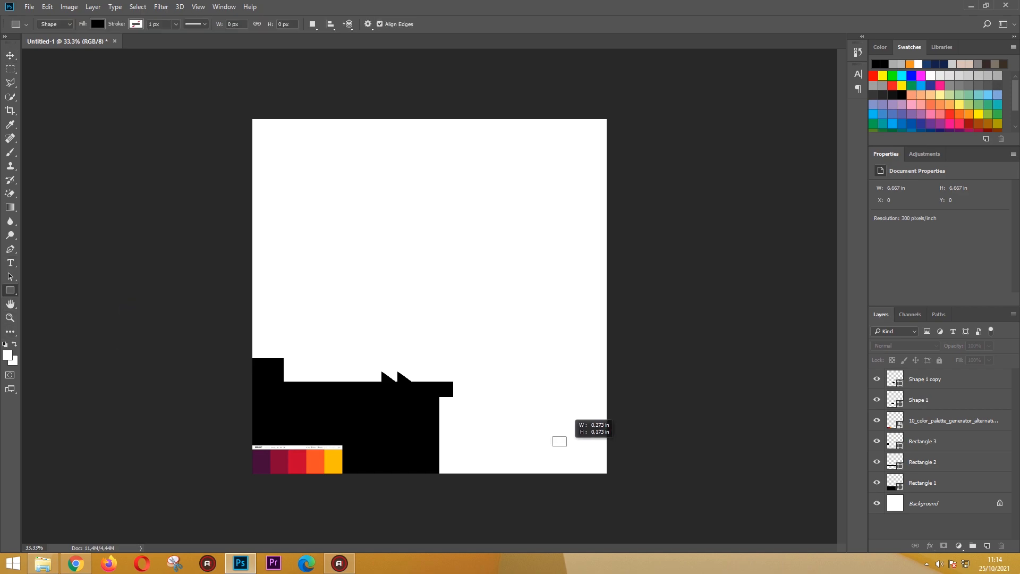
drag(562, 446, 590, 448)
key(ctrl+j)
key(v)
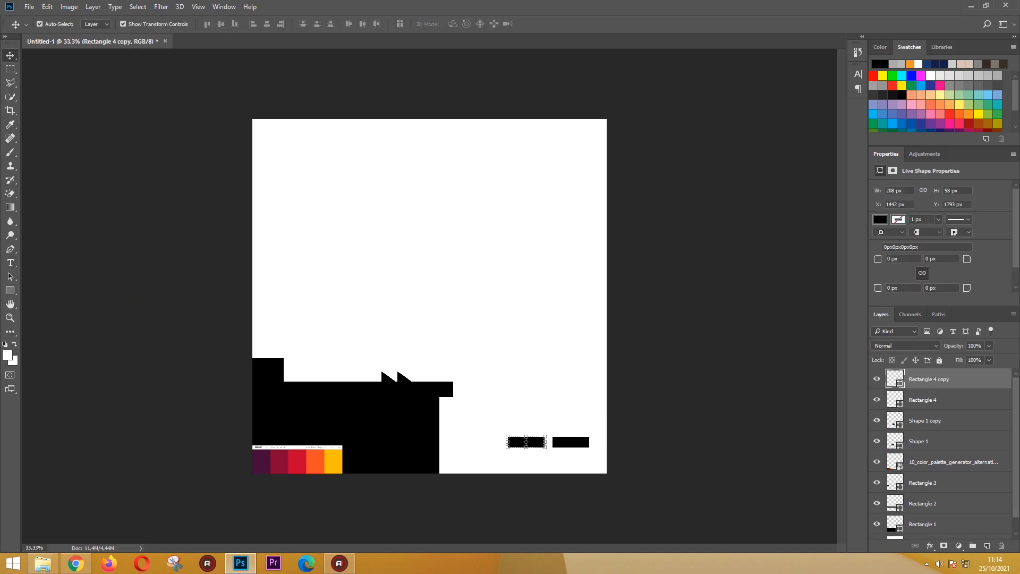
Draw a thin leg about 10 by 210 px under the left block and place a duplicate near the block's right end.
key(u)
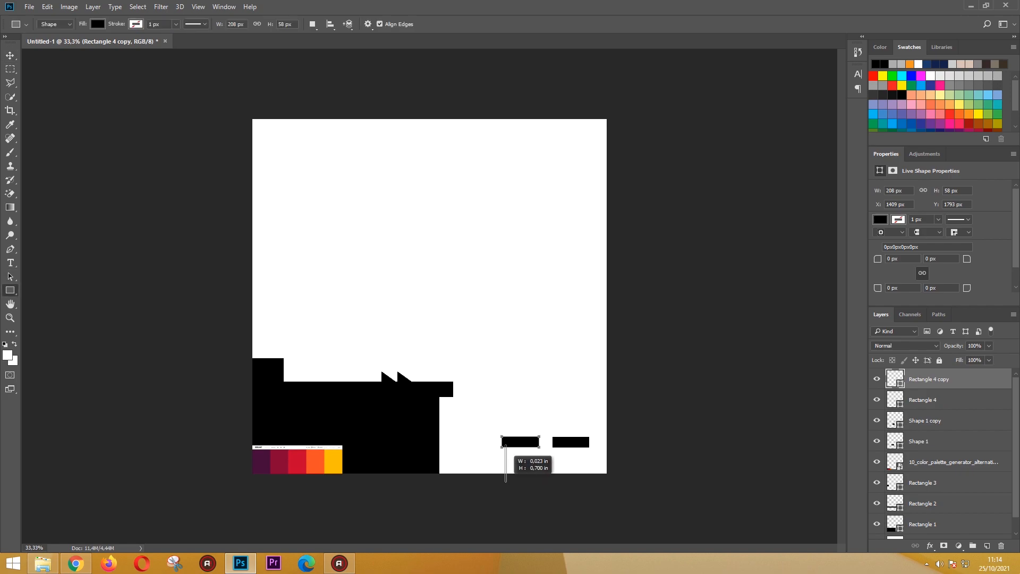
drag(506, 481, 506, 482)
key(ctrl+j)
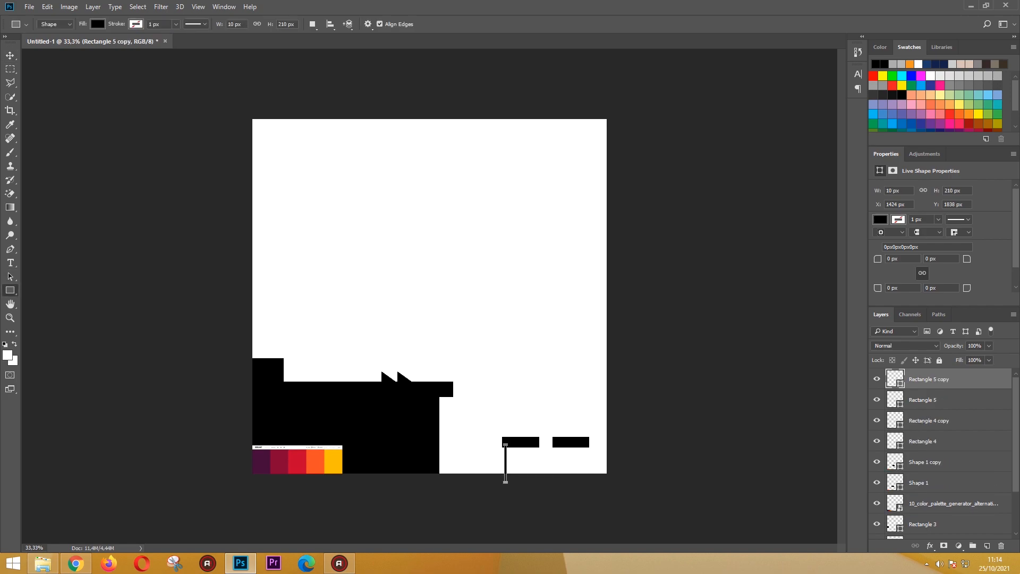
key(v)
drag(506, 463, 510, 463)
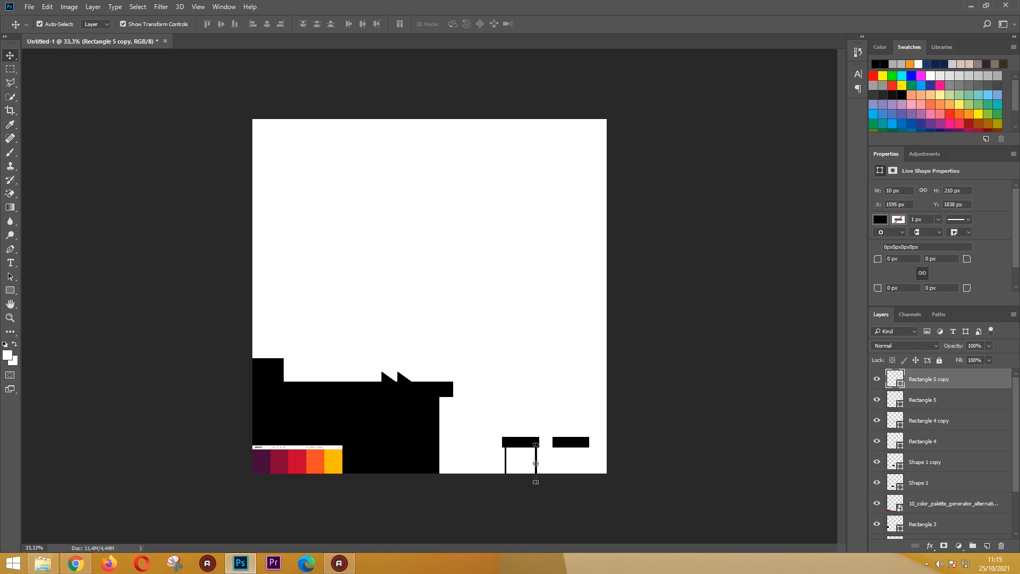
Duplicate the leg twice to add two inner legs under the left block.
click(520, 441)
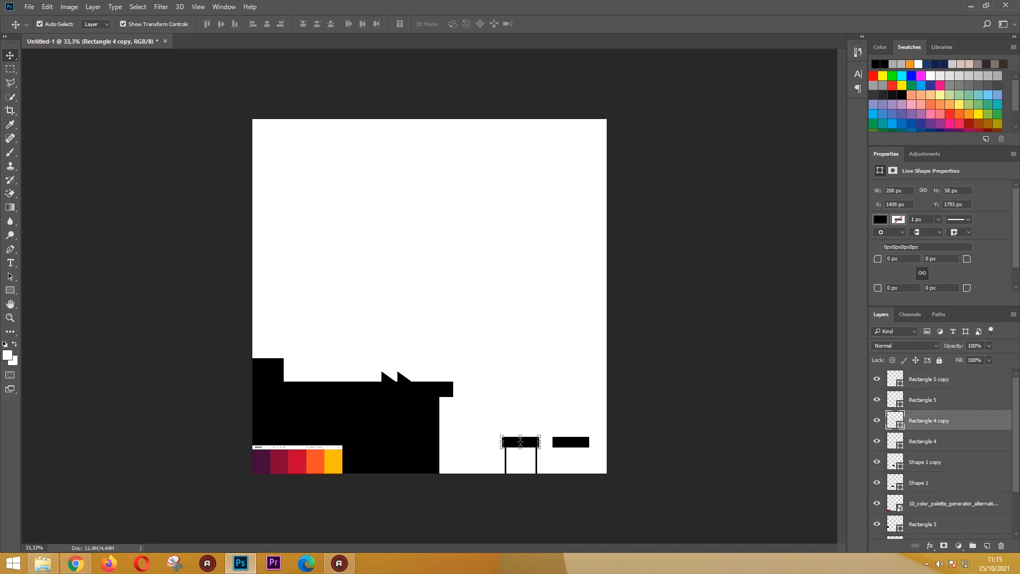
click(537, 463)
key(ctrl+j)
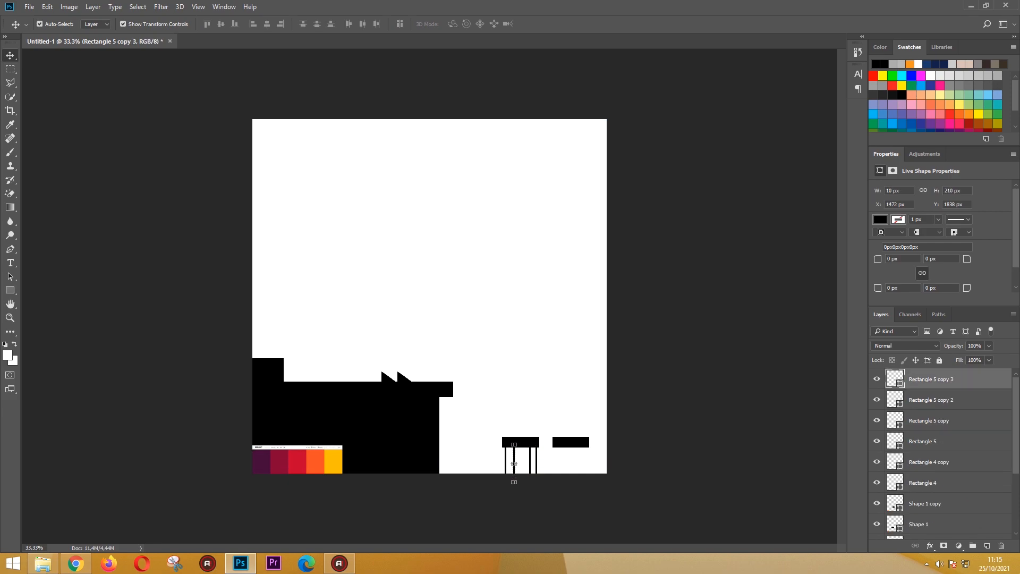
Even out the spacing of the four legs and realign the block centrally above them.
click(506, 464)
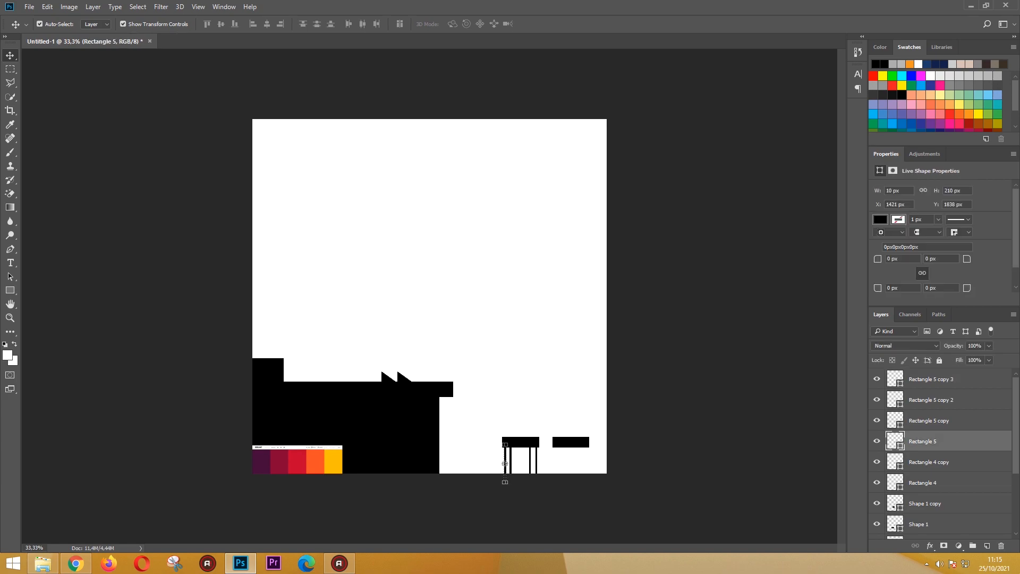
click(537, 464)
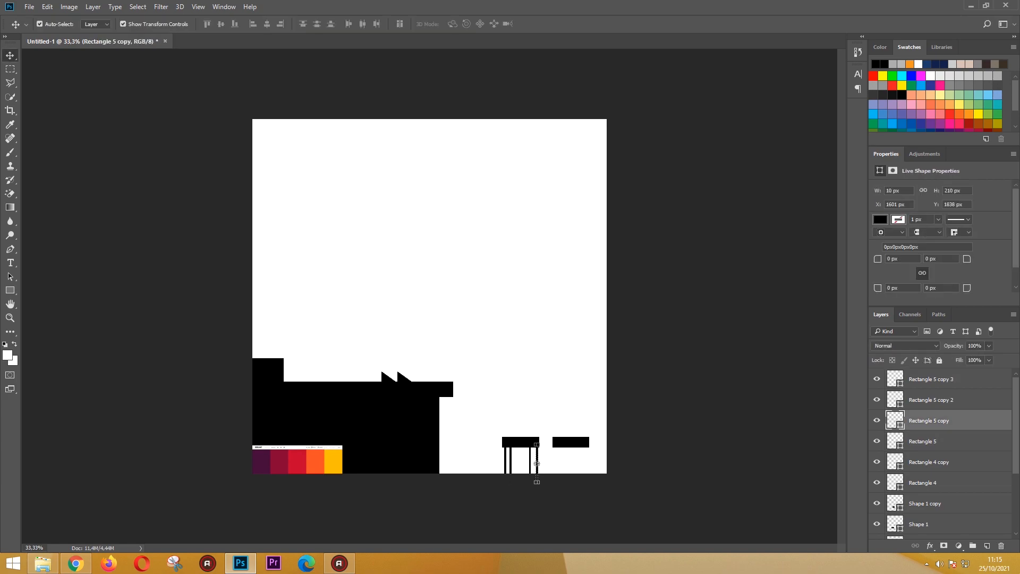
click(530, 463)
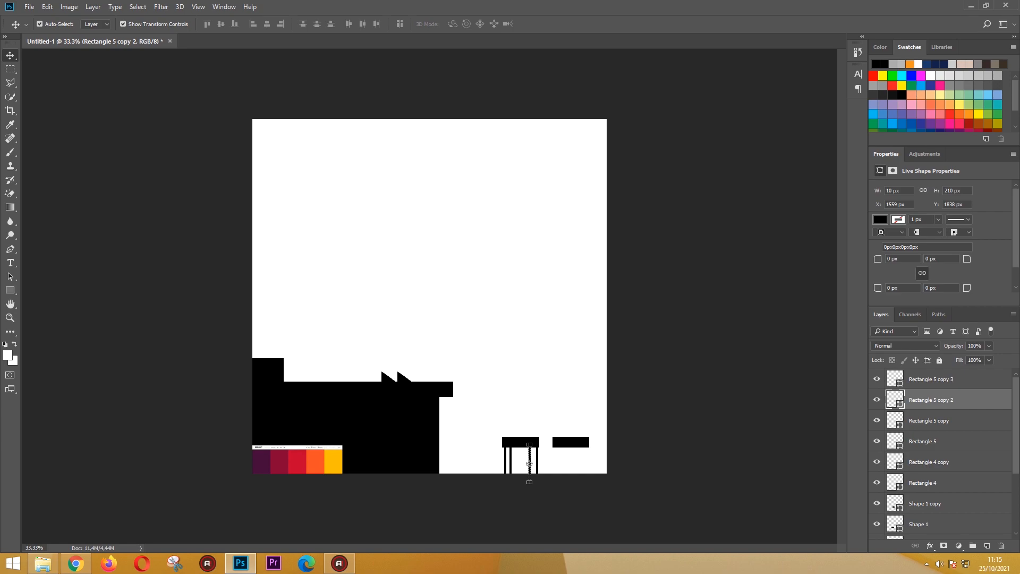
click(521, 442)
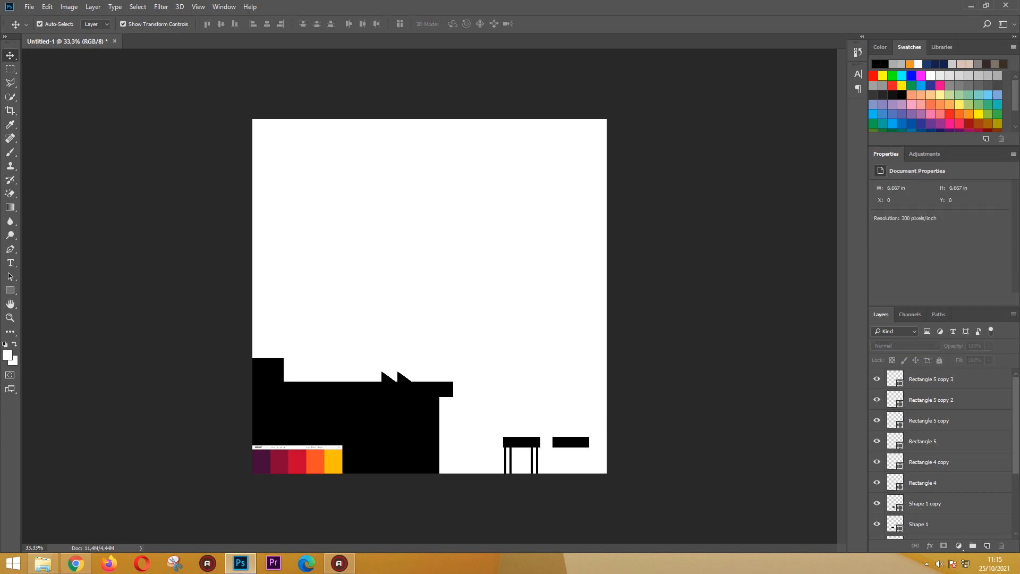
click(521, 412)
click(531, 463)
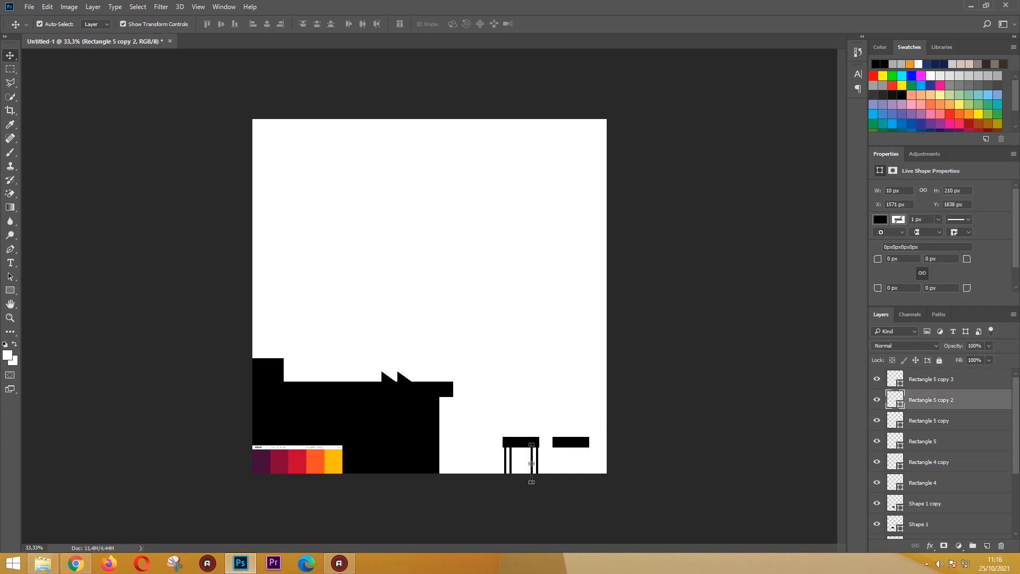
Check the span between the outer left leg and the inner right leg with Free Transform.
scroll(531, 464, up, 4)
drag(531, 464, 524, 276)
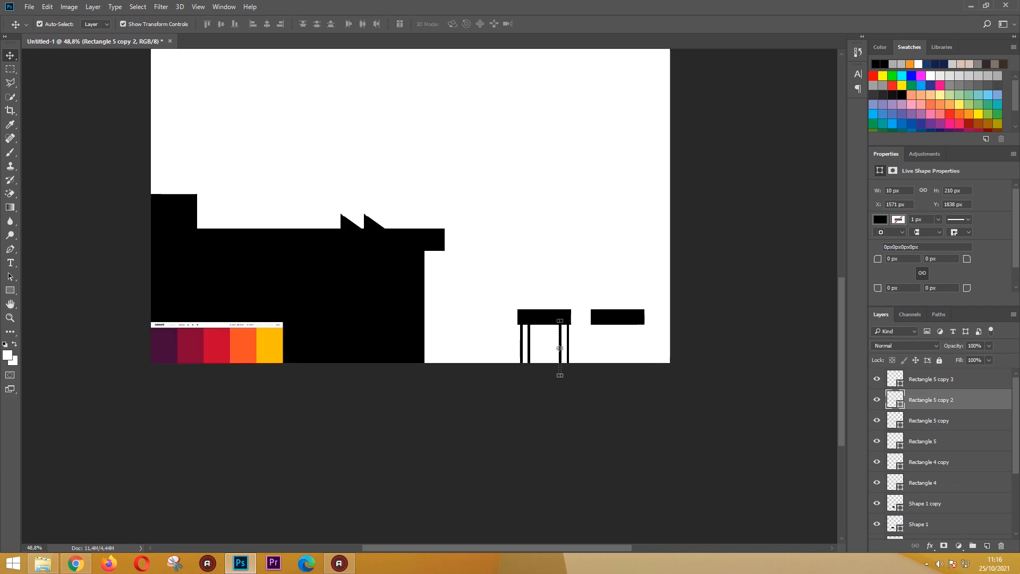
shift+click(521, 344)
key(ctrl+t)
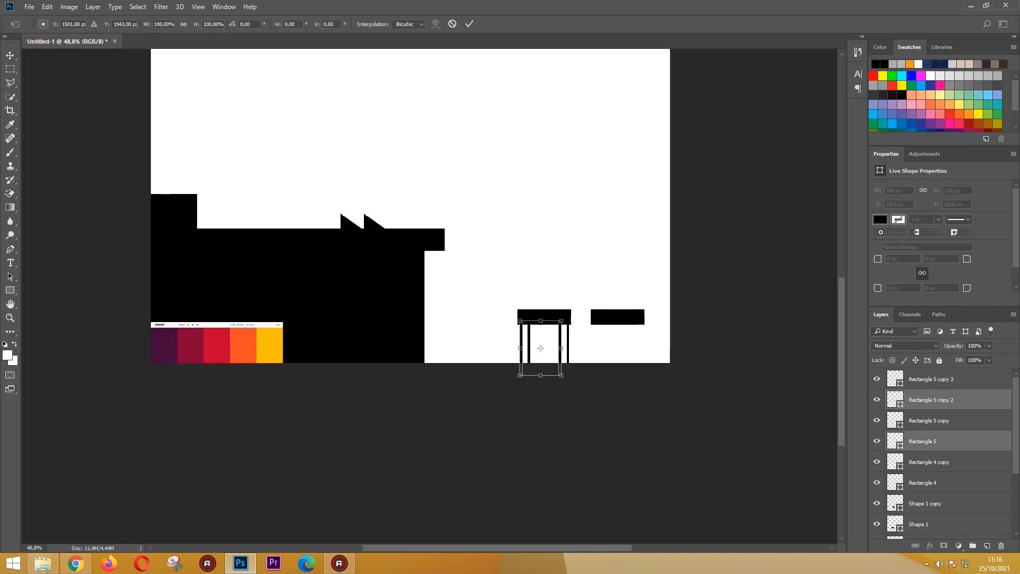
key(Return)
click(542, 344)
key(Return)
Select all four legs of the left block and copy them under the right block.
click(529, 348)
scroll(520, 336, up, 5)
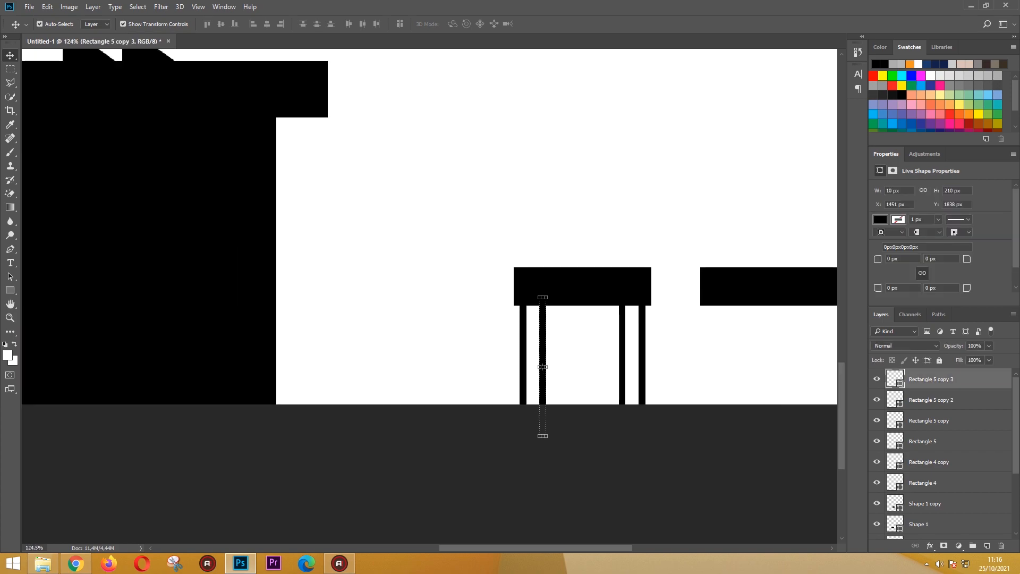
click(623, 355)
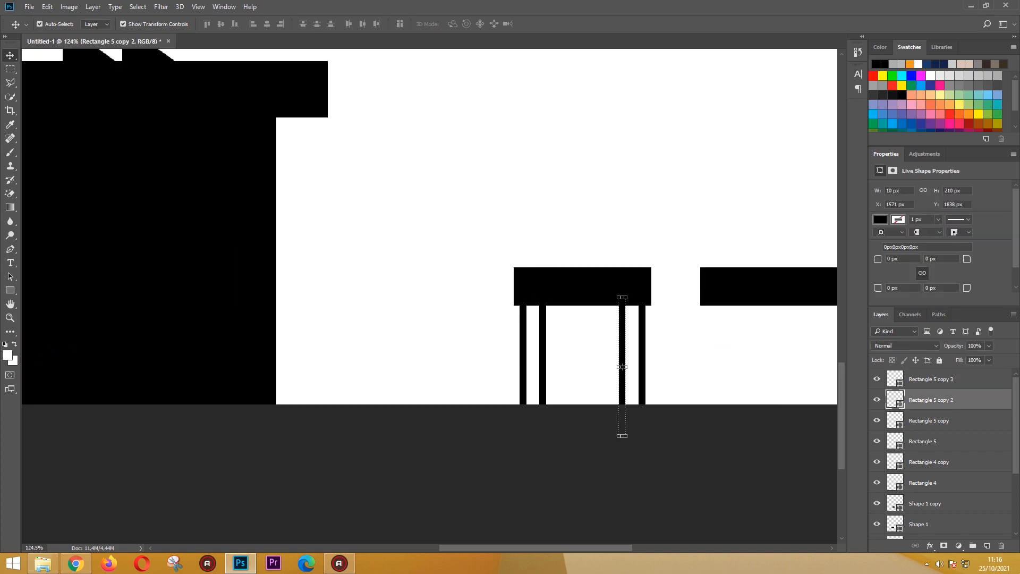
shift+click(642, 354)
shift+click(542, 355)
shift+click(523, 355)
drag(642, 352, 828, 352)
click(436, 238)
Draw a wide black deck resting on both blocks and enlarge it with Free Transform so it overhangs the left block.
scroll(428, 238, down, 2)
click(10, 290)
drag(478, 234, 764, 267)
key(ctrl+t)
mouse_move(478, 235)
mouse_down()
mouse_move(430, 238)
mouse_move(435, 249)
mouse_up()
drag(599, 268, 600, 272)
click(469, 24)
Draw a thin handrail above the deck and an upright about 8 by 105 px joining the rail's left end to the deck.
drag(437, 204, 761, 208)
right_click(10, 290)
click(59, 290)
drag(446, 220, 447, 253)
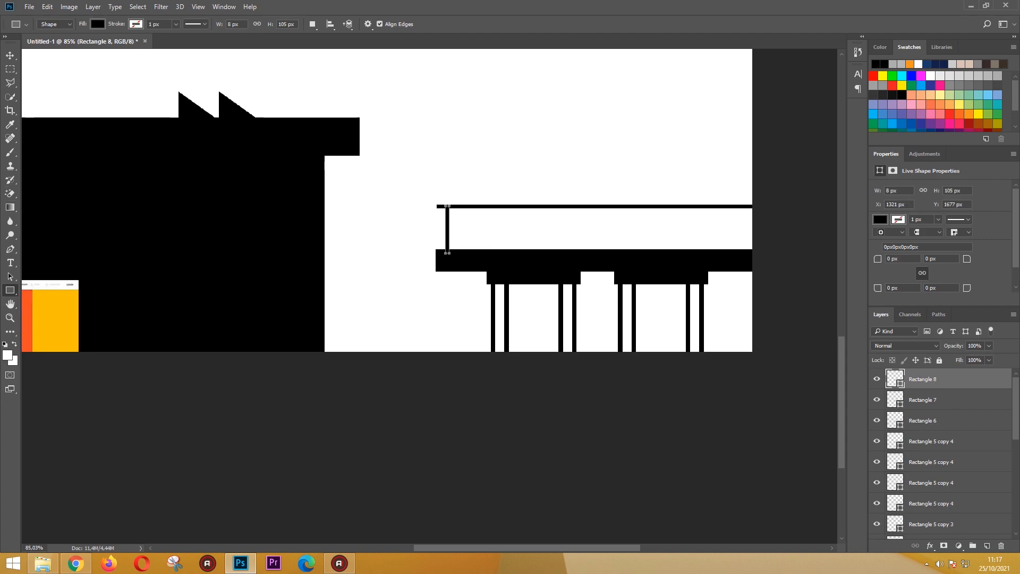
Duplicate the upright seven times to the right in a roughly even row under the handrail.
key(v)
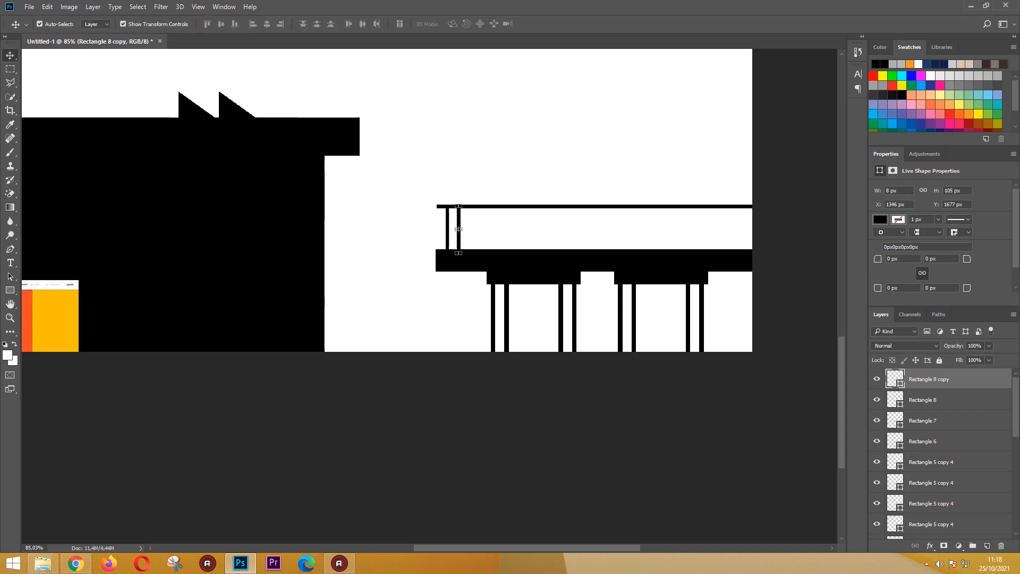
alt+drag(473, 229, 475, 229)
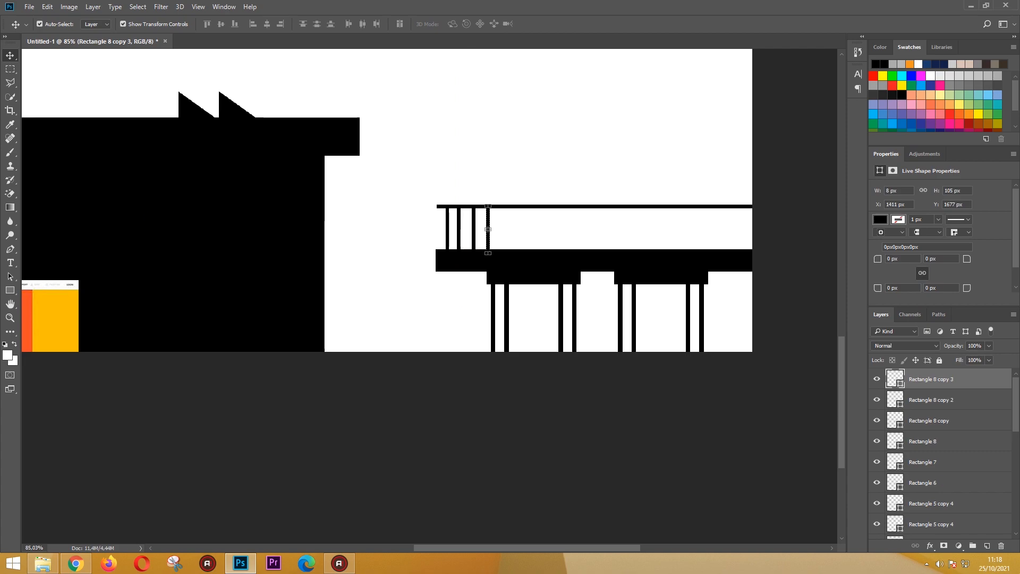
alt+drag(521, 229, 538, 229)
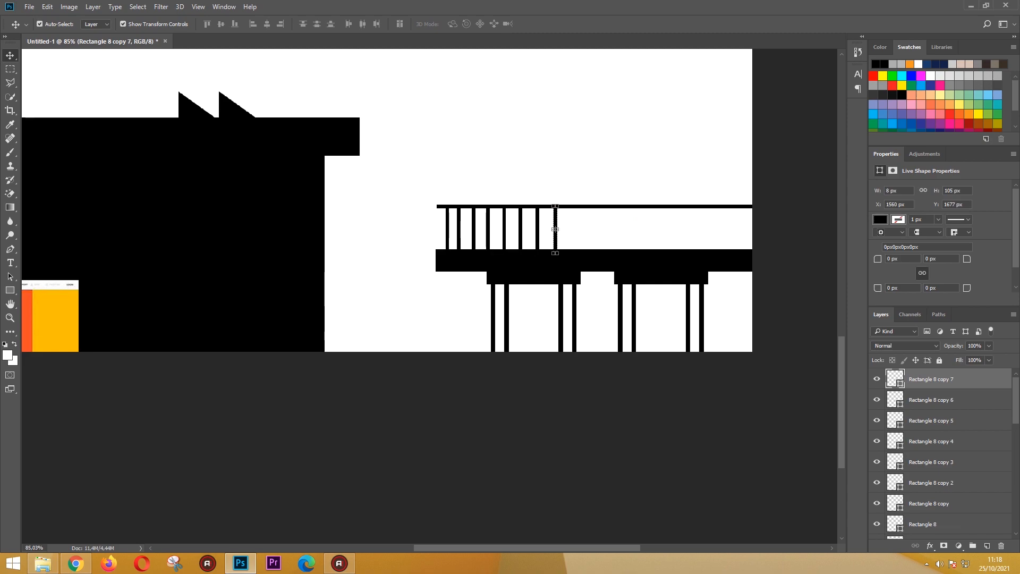
Select the last six uprights and copy them further right, nudging the copies to continue the row evenly.
ctrl+click(946, 401)
ctrl+click(946, 421)
ctrl+click(946, 441)
ctrl+click(946, 463)
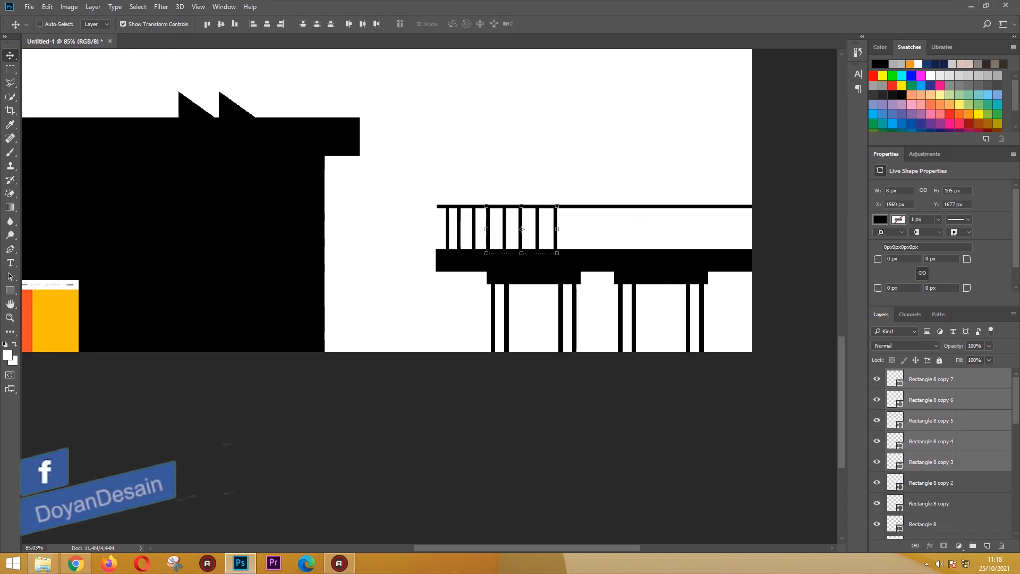
ctrl+click(946, 483)
ctrl+alt+drag(521, 229, 579, 230)
key(shift+Right)
key(shift+Right)
key(shift+Right)
key(shift+Right)
key(shift+Right)
key(shift+Right)
key(shift+Right)
key(shift+Right)
key(shift+Right)
key(shift+Right)
key(shift+Left)
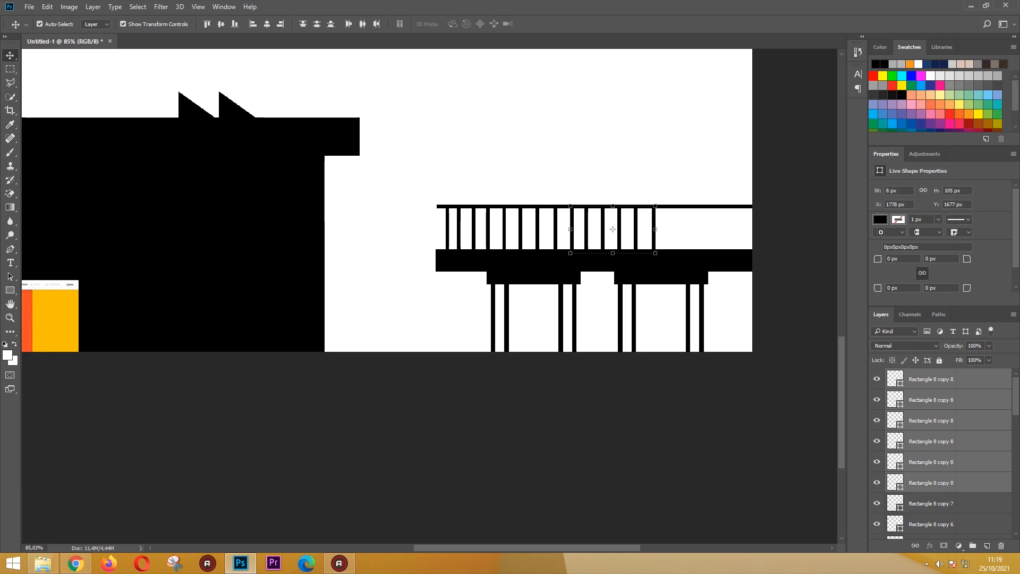
key(Left)
Draw a solid panel about 201 by 72 px between the last upright and the canvas edge and adjust it with Free Transform.
click(600, 261)
key(u)
drag(662, 214, 753, 246)
key(v)
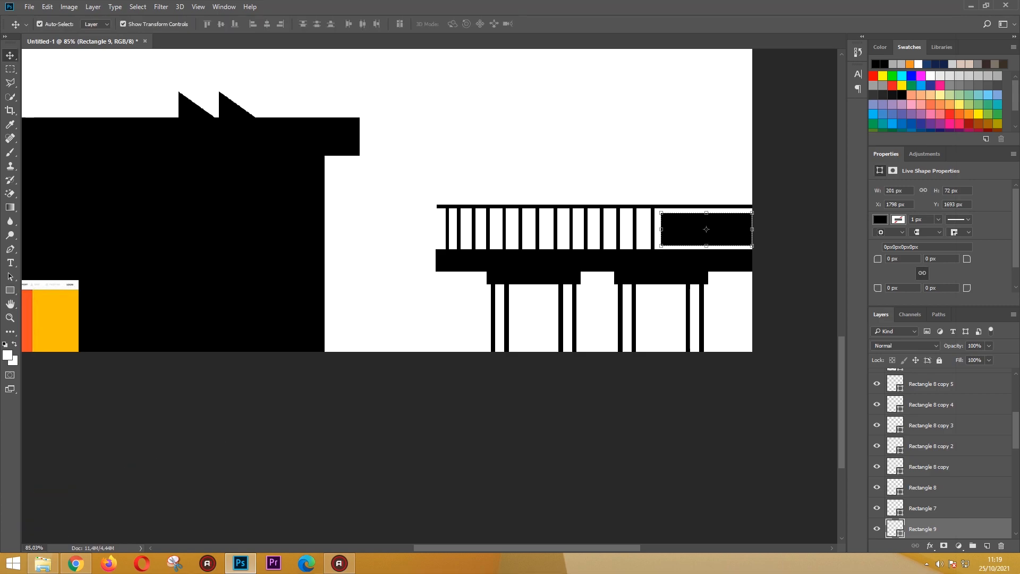
key(ctrl+t)
click(469, 24)
click(458, 107)
click(10, 290)
click(53, 291)
drag(661, 207, 665, 252)
key(ctrl+z)
Copy the last upright to both ends of the panel, and draw a block about 140 by 179 px over the railing's right end.
click(10, 55)
click(653, 230)
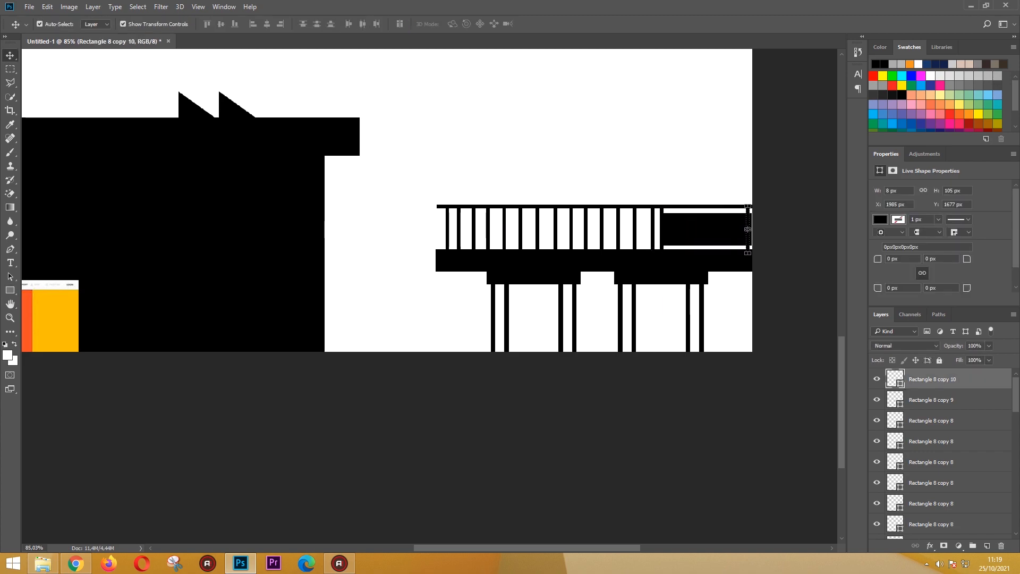
key(u)
drag(689, 176, 753, 257)
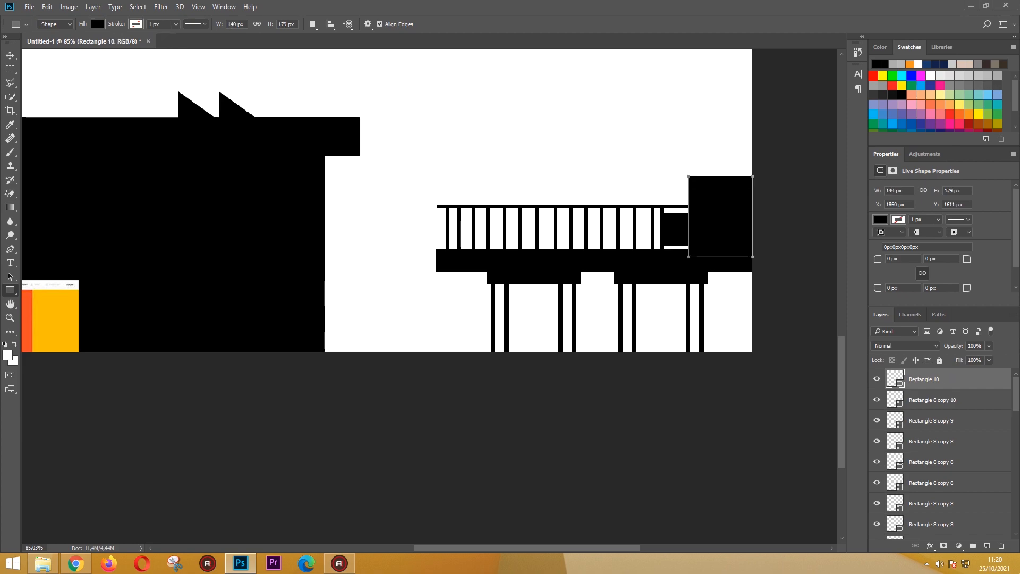
key(v)
scroll(388, 382, down, 6)
click(388, 382)
Thicken the inner legs of both supports by placing duplicate legs directly against them.
scroll(388, 382, up, 1)
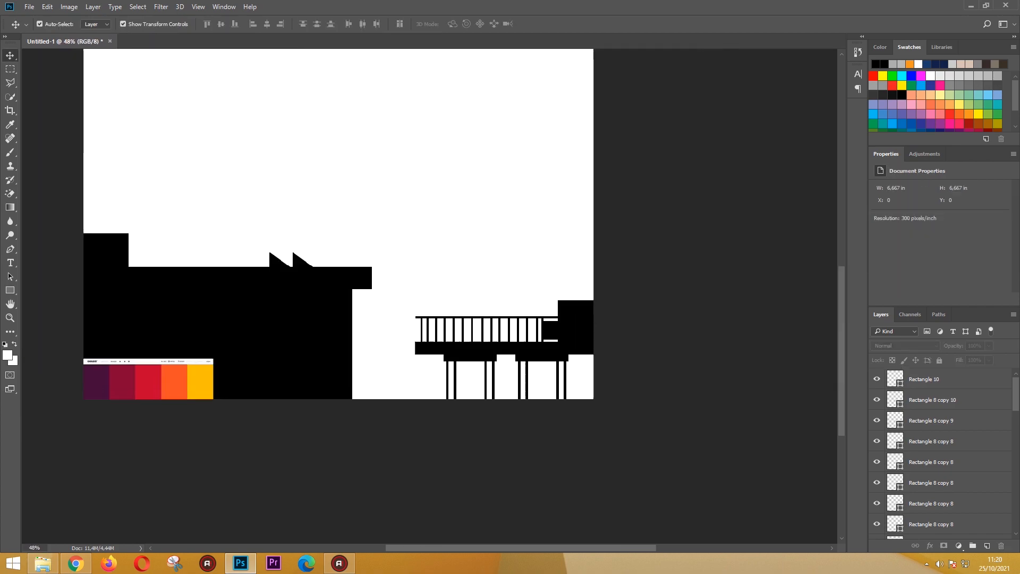
scroll(422, 298, up, 4)
click(405, 217)
click(431, 319)
mouse_move(484, 335)
mouse_down()
mouse_move(500, 335)
mouse_move(490, 334)
mouse_up()
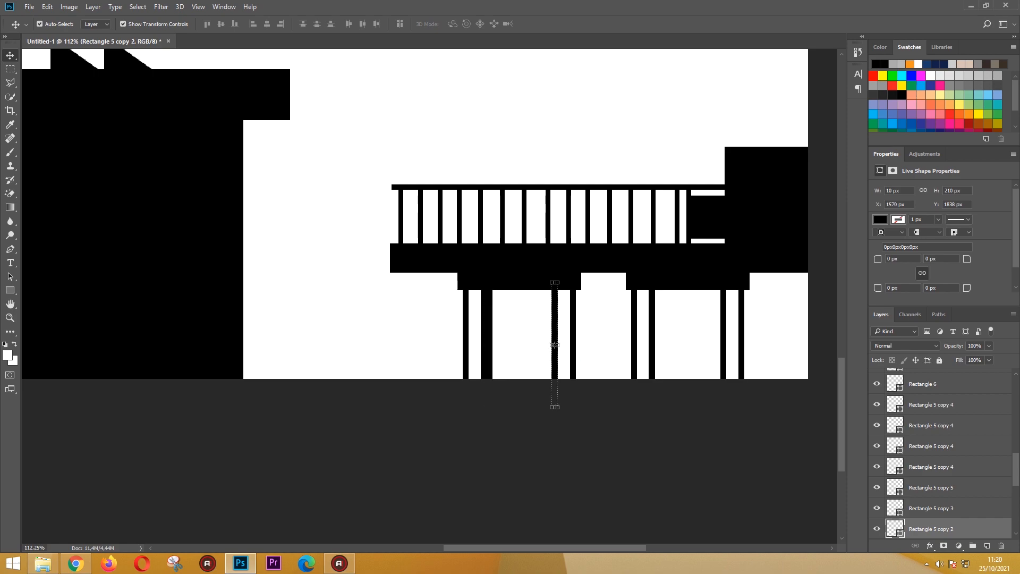
click(524, 260)
click(484, 327)
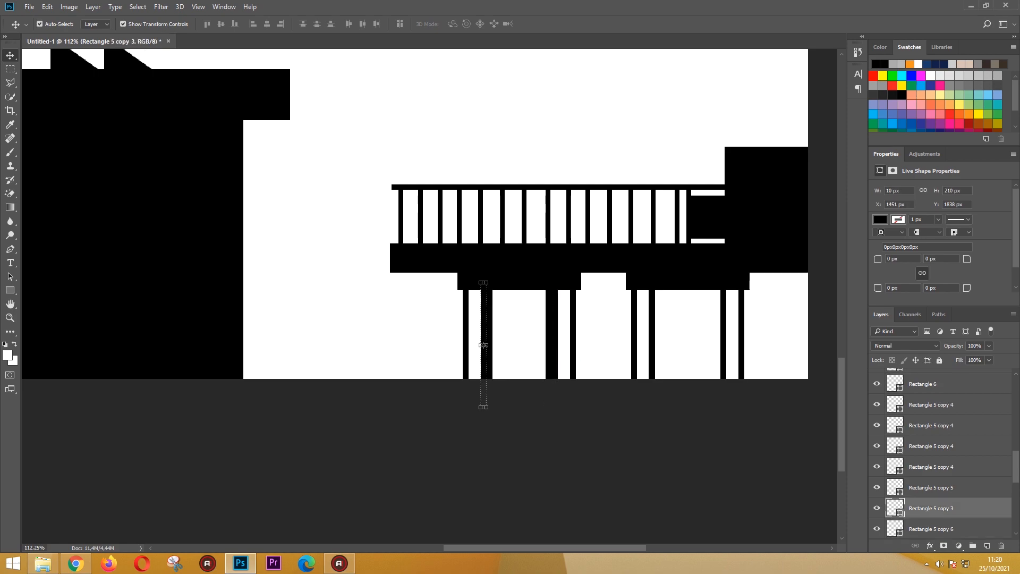
drag(484, 345, 723, 345)
Draw a column about 52 by 170 px centred under the left block and copy it under the right block.
click(688, 276)
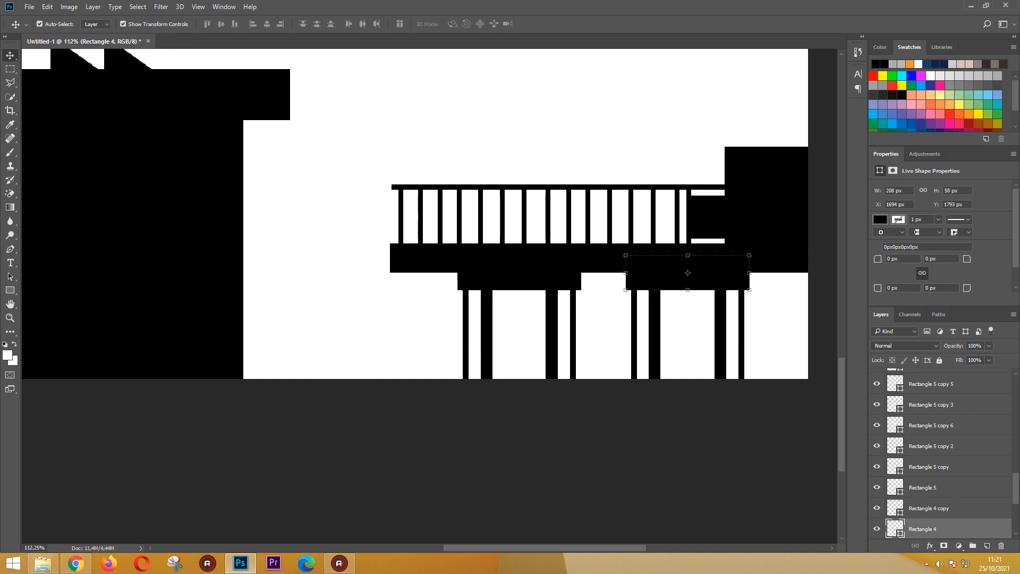
key(u)
drag(503, 288, 534, 389)
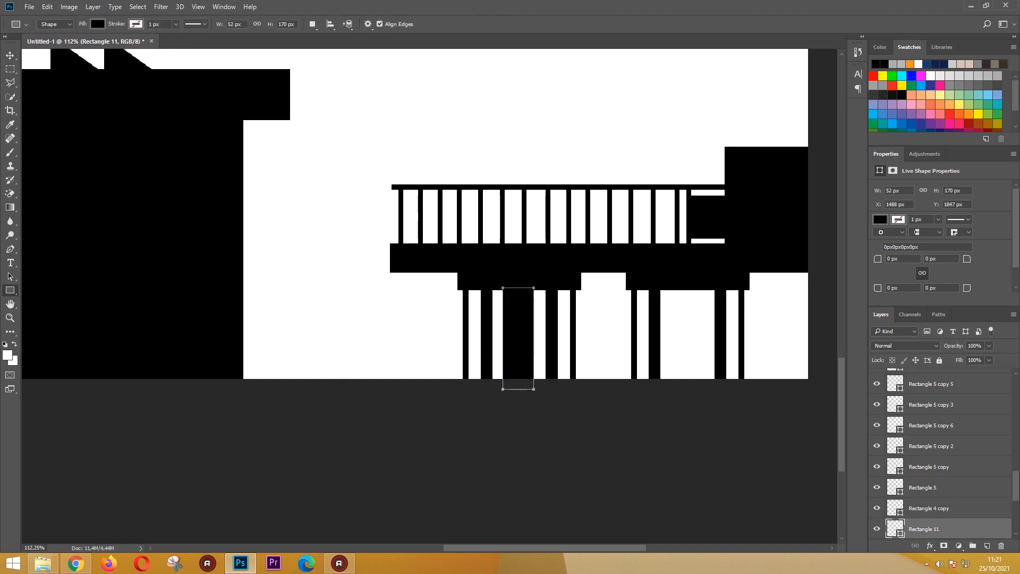
key(v)
drag(514, 319, 685, 318)
click(686, 420)
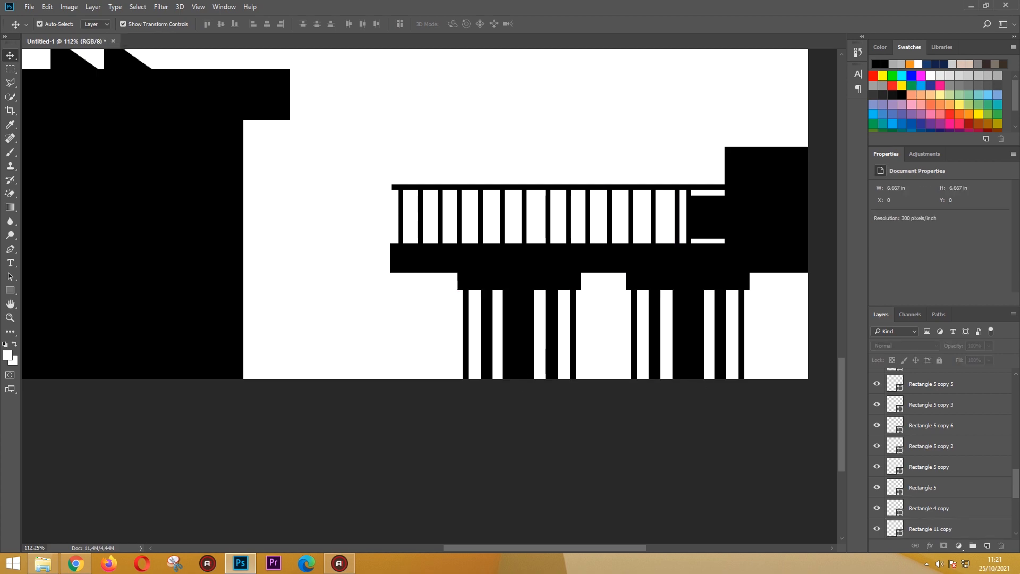
Draw a black rectangle about 107 by 68 px at the base of the gap between the two supports.
key(u)
mouse_move(631, 275)
mouse_down()
mouse_move(576, 315)
mouse_move(603, 296)
mouse_move(603, 363)
mouse_up()
key(v)
click(595, 420)
click(600, 420)
key(shift+u)
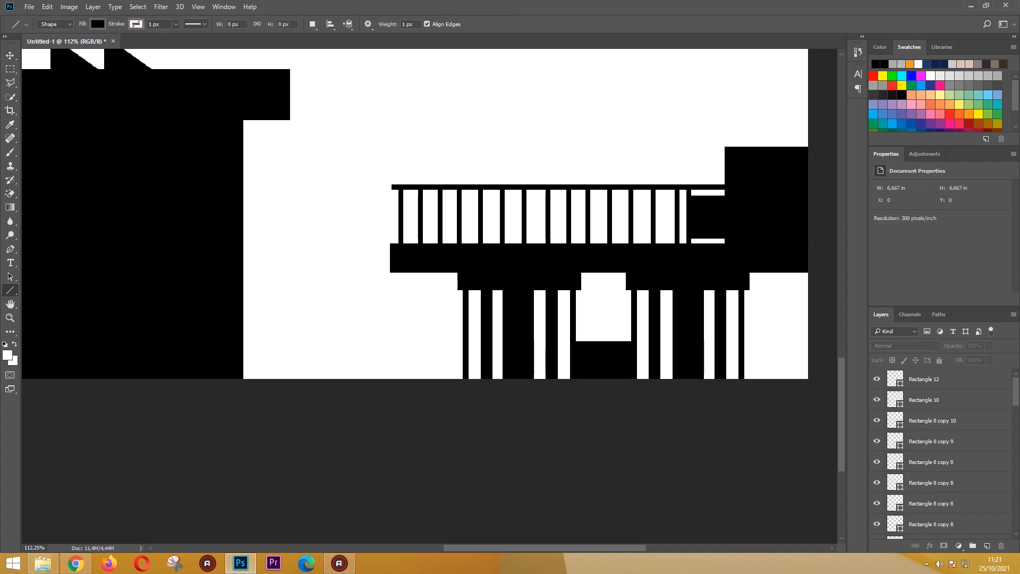
drag(576, 286, 633, 342)
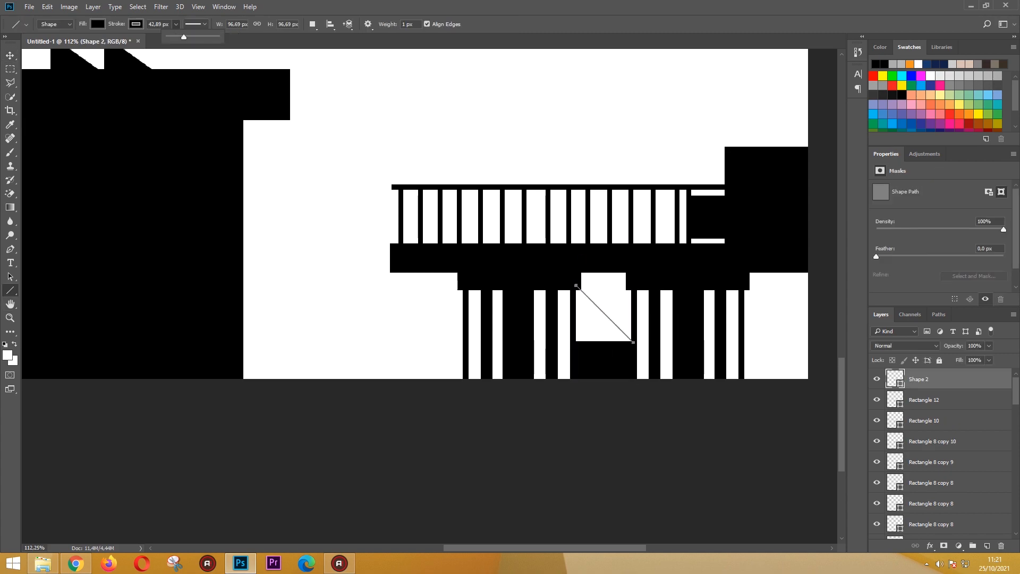
key(ctrl+z)
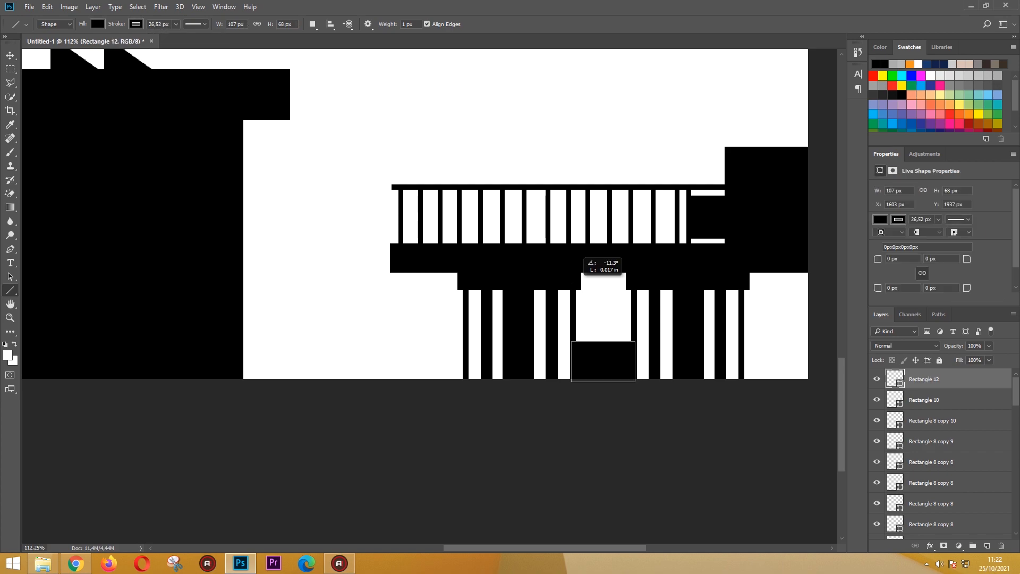
drag(572, 282, 638, 348)
key(ctrl+z)
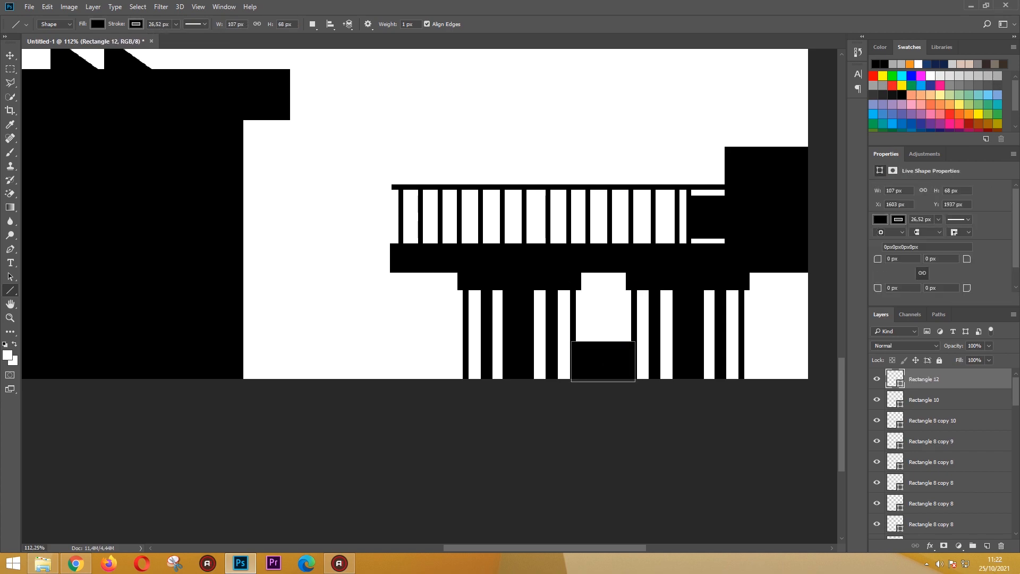
scroll(414, 239, up, 1)
scroll(733, 463, down, 7)
drag(733, 463, 701, 516)
scroll(347, 408, up, 5)
drag(347, 408, 452, 319)
drag(130, 276, 222, 426)
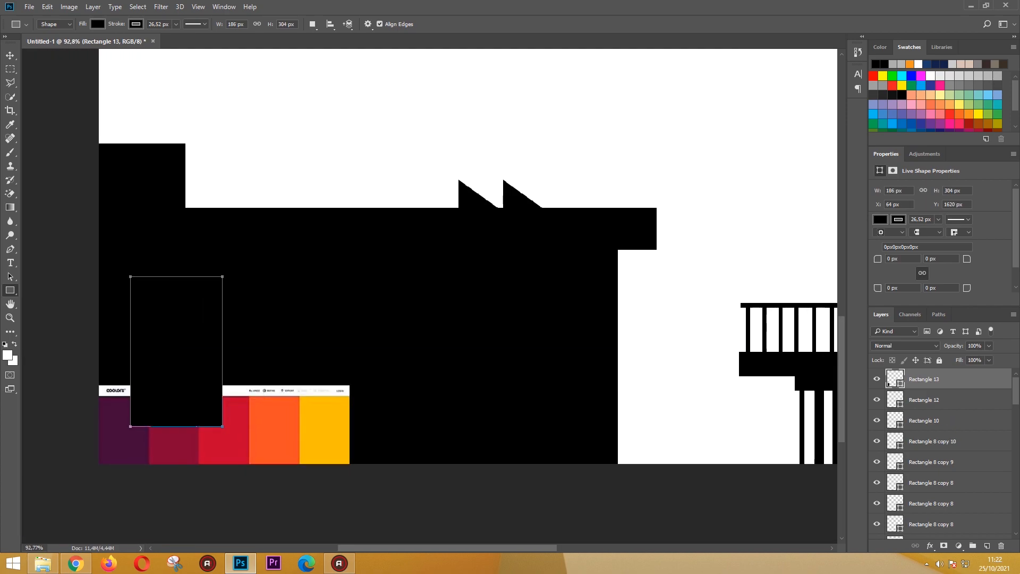
key(v)
double_click(896, 378)
click(274, 430)
click(664, 360)
key(Return)
drag(222, 358, 235, 358)
key(Return)
key(ctrl+z)
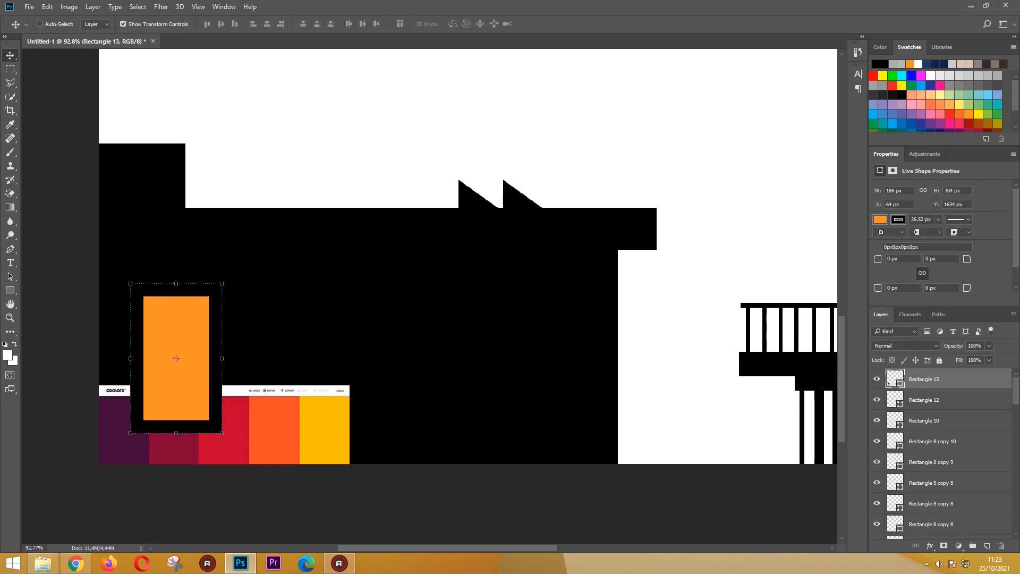
key(ctrl+z)
key(ctrl+alt+z)
key(ctrl+alt+z)
key(ctrl+alt+z)
key(ctrl+alt+z)
Draw a rectangular window about 236 by 338 px without a stroke on the building's lower left and fill it with orange.
click(10, 290)
click(136, 24)
click(88, 45)
drag(137, 285, 255, 453)
double_click(896, 378)
click(325, 430)
click(664, 360)
key(Return)
Copy the orange window twice along the facade with equal spacing.
key(v)
drag(236, 290, 391, 290)
drag(388, 324, 542, 324)
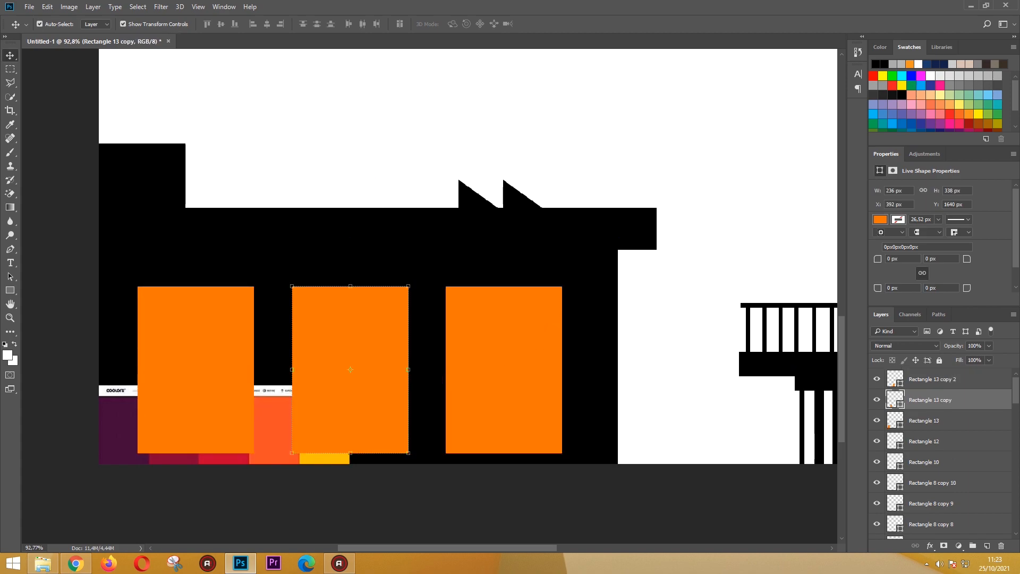
Add a black rounded rectangle on top of the raised block at the building's left end.
right_click(10, 290)
click(59, 300)
drag(89, 115, 167, 158)
double_click(895, 378)
click(425, 250)
key(Return)
Draw a thin bar about 385 by 10 px on the wall above the windows and fill it with dark brown.
right_click(10, 290)
click(58, 290)
drag(280, 236, 467, 241)
double_click(895, 378)
click(478, 330)
click(645, 270)
key(Return)
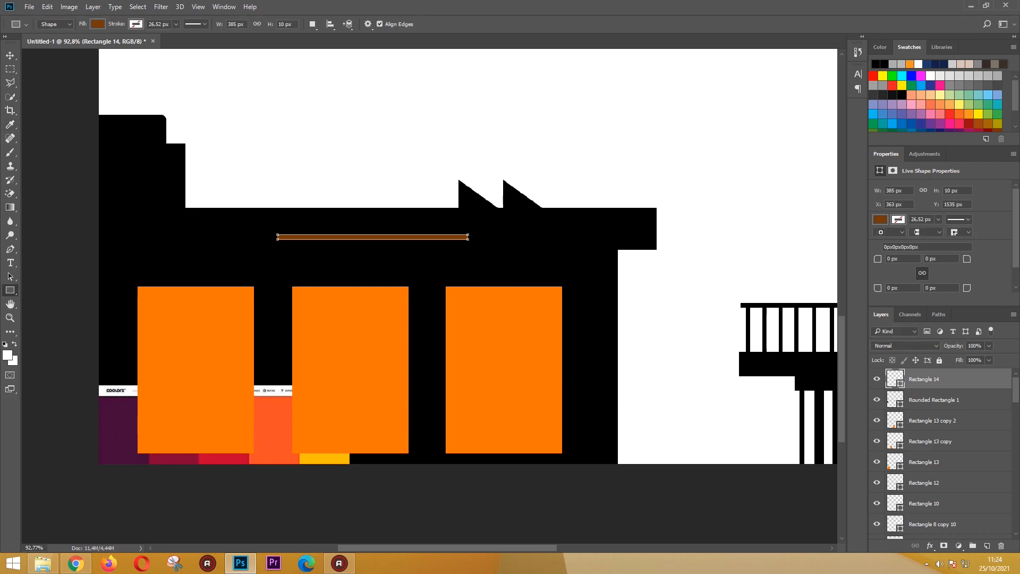
Place a shorter, centred copy of the brown bar directly beneath the original.
key(ctrl+t)
drag(467, 237, 446, 241)
key(Return)
click(367, 269)
Set the right window's fill colour to grey 666666.
click(202, 362)
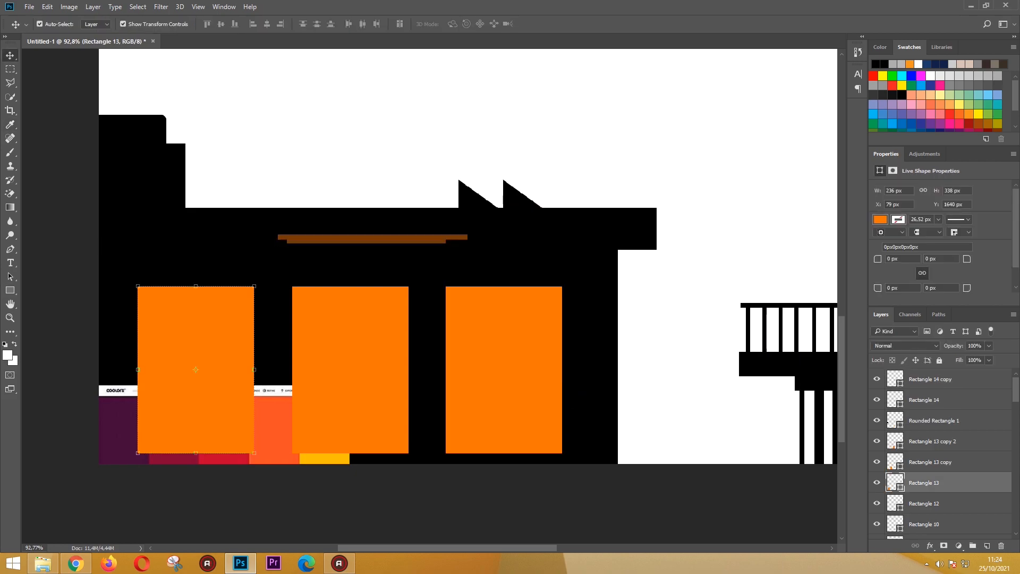
click(930, 441)
double_click(896, 441)
click(520, 310)
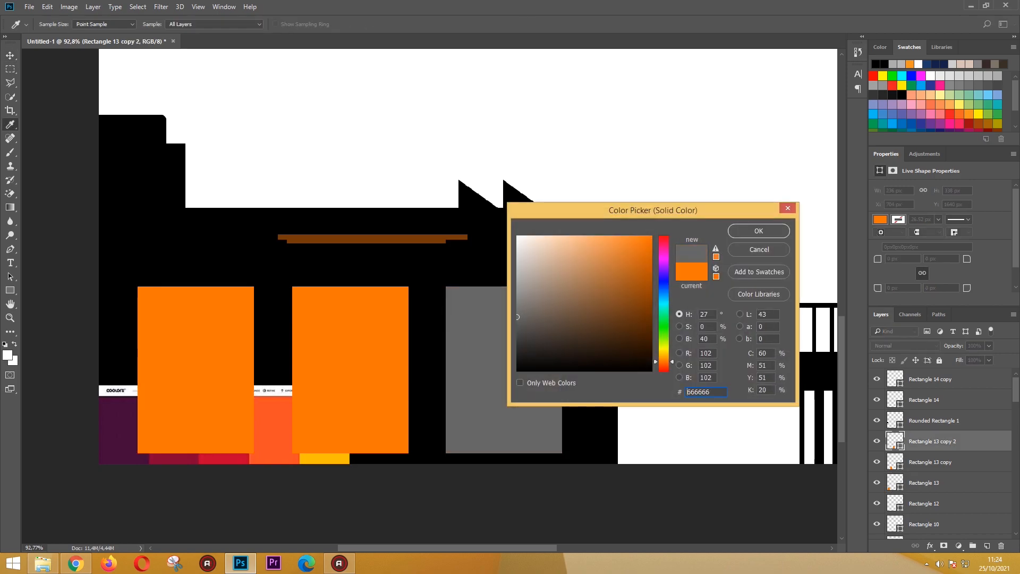
click(759, 231)
Add a Gradient Overlay to the grey window and choose the plain white gradient preset.
double_click(984, 441)
click(551, 325)
click(575, 325)
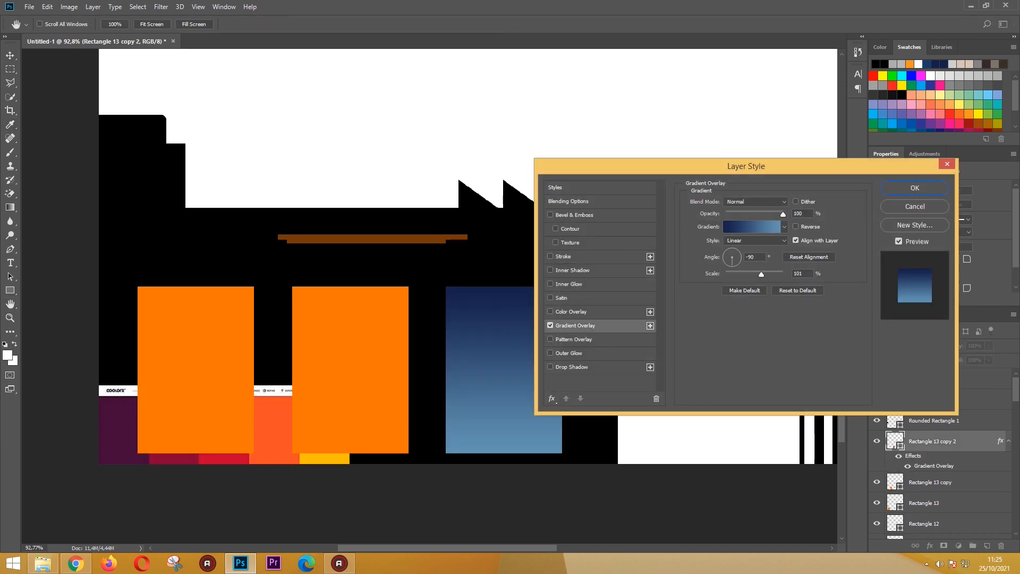
click(785, 227)
click(702, 249)
Edit the overlay gradient's colour stops to run from a mid grey to a light grey.
click(752, 227)
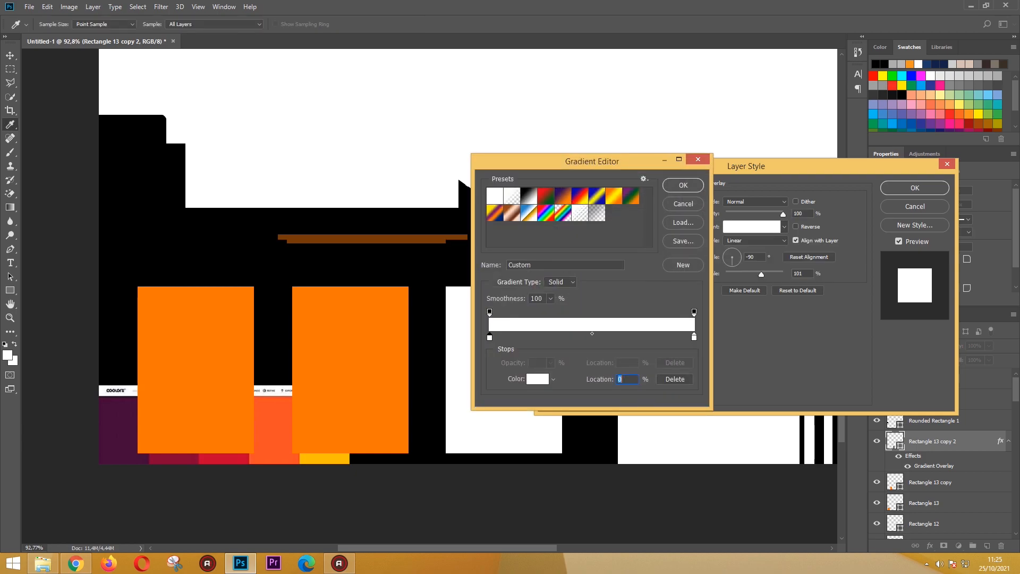
click(538, 379)
click(759, 249)
click(537, 379)
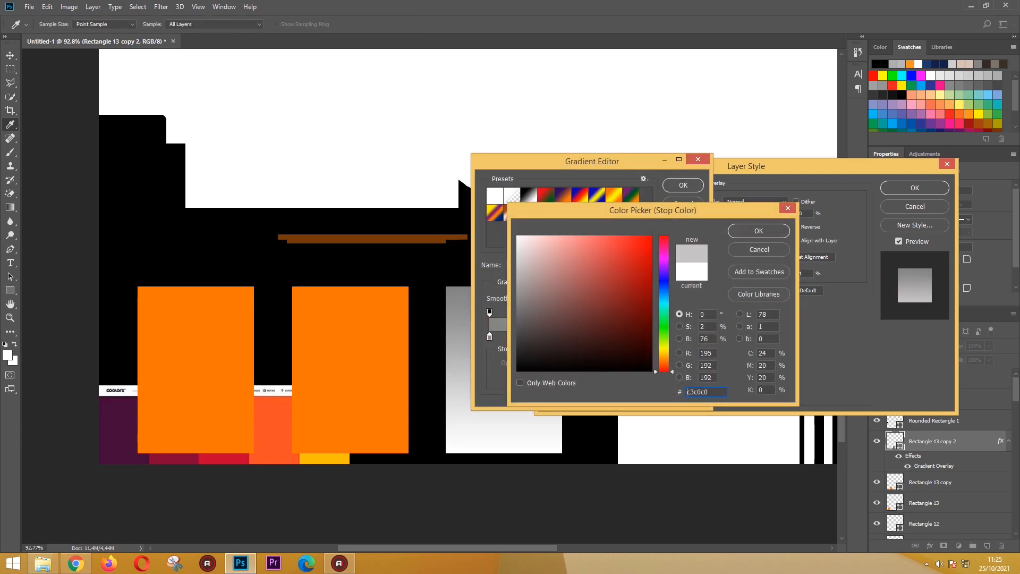
click(527, 276)
click(759, 231)
click(683, 185)
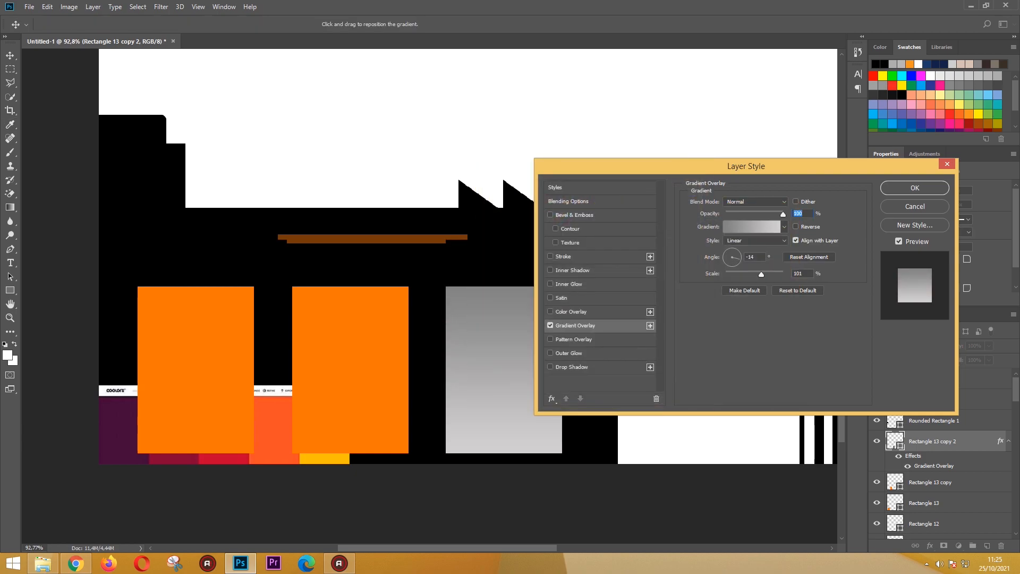
Try the Reflected, Radial and Diamond gradient styles on the grey window with different angles and scales.
key(Down)
key(Down)
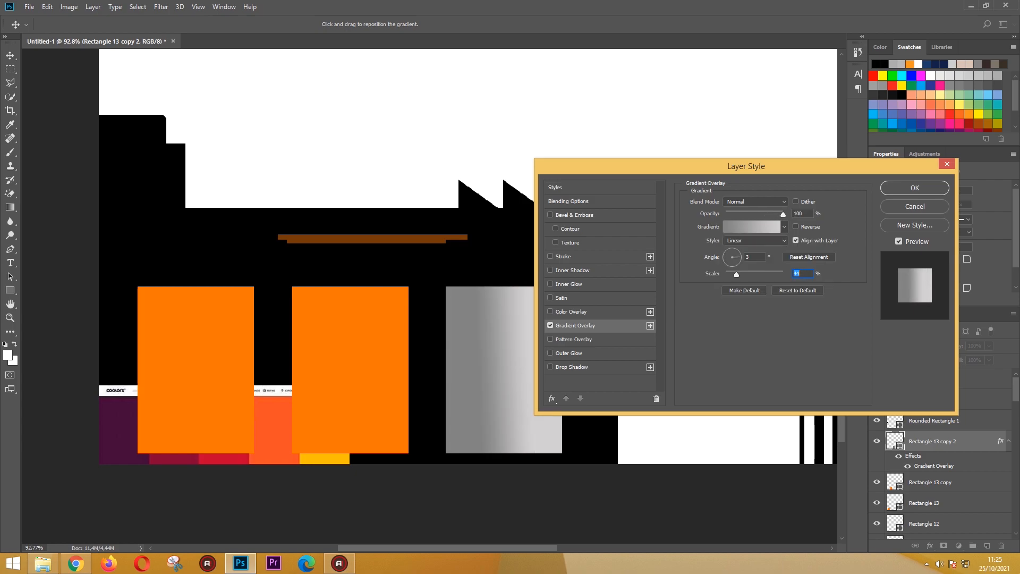
key(alt+Down)
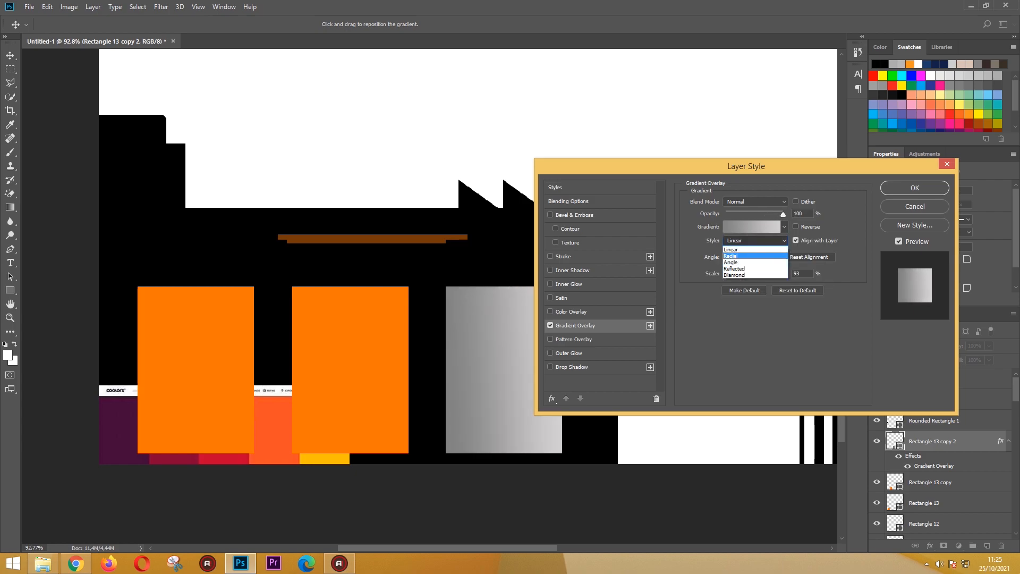
key(Down)
key(Down)
key(Escape)
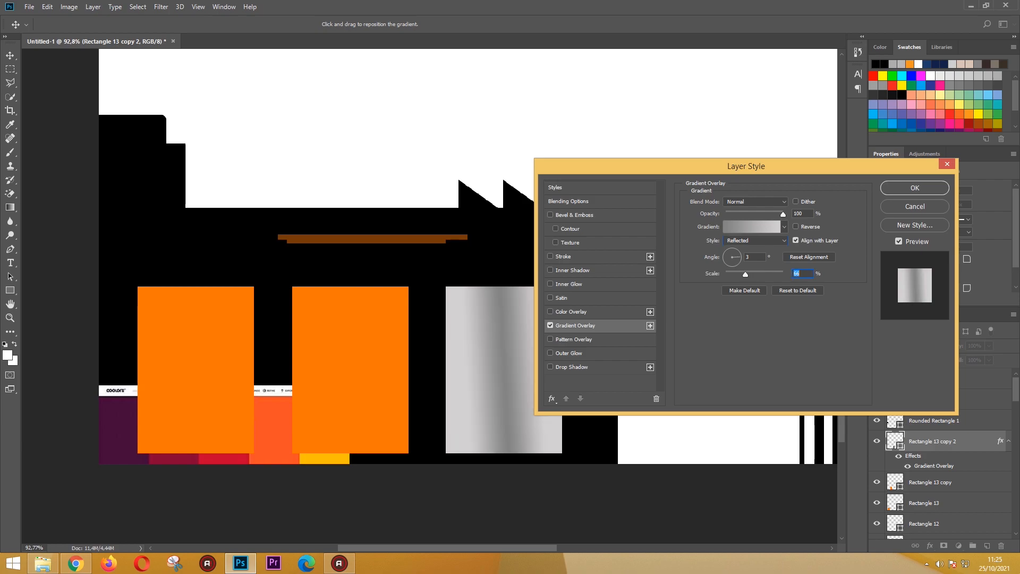
key(alt+Down)
key(Down)
key(Return)
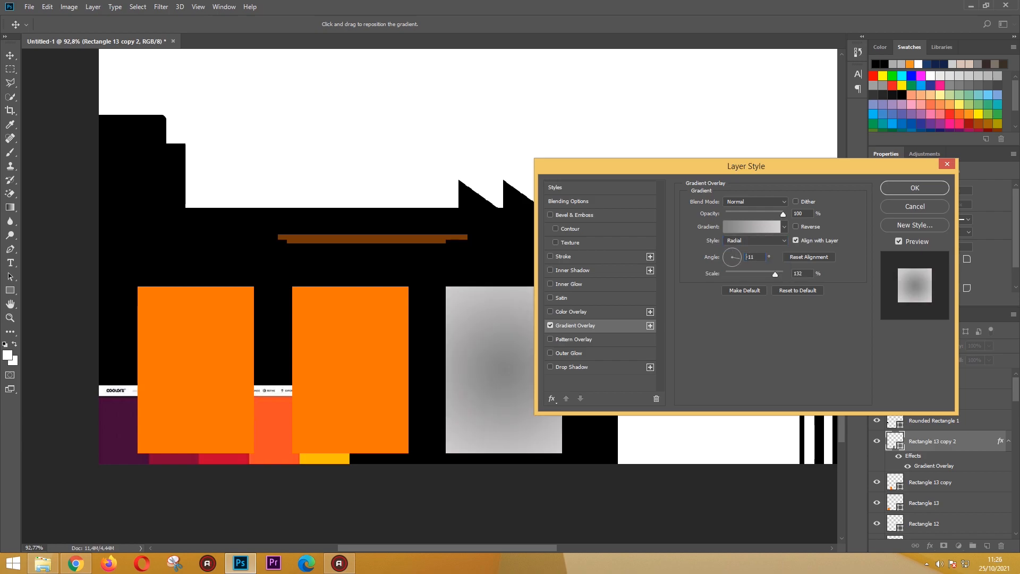
key(alt+Down)
key(Down)
key(Up)
key(Up)
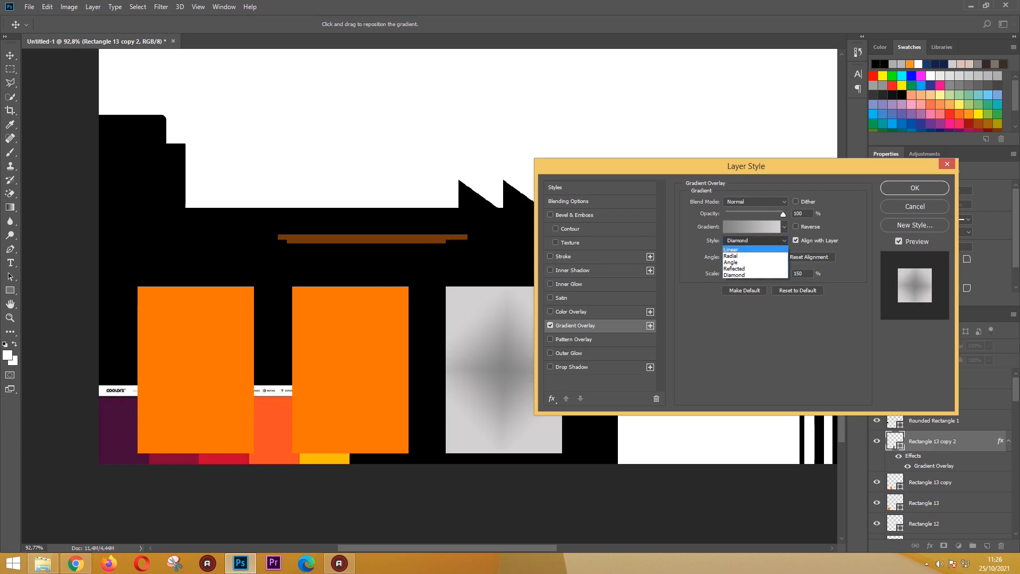
Apply the grey gradient in Linear style with a scale of about 55% and an angle of 12°.
key(Return)
key(Tab)
key(Tab)
text(86)
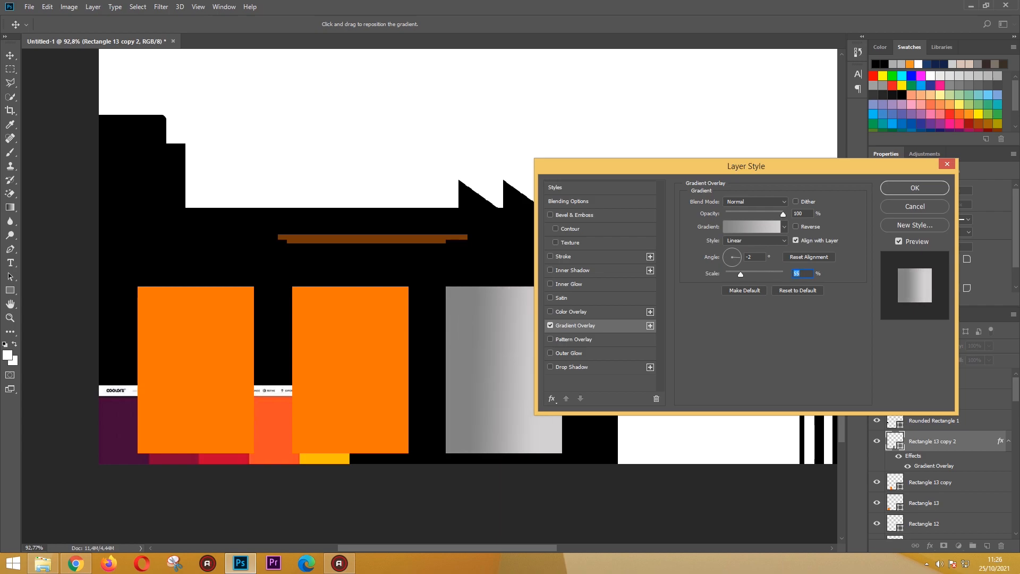
key(shift+Tab)
text(12)
key(Return)
Duplicate the left orange window in place and fill the copy with yellow.
click(350, 370)
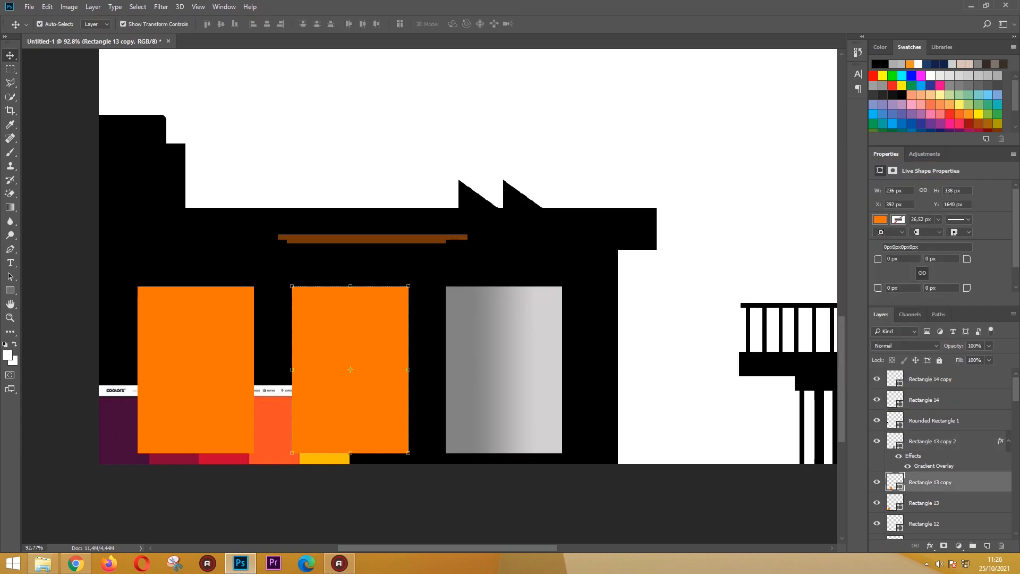
click(196, 370)
key(ctrl+j)
double_click(895, 502)
click(666, 352)
key(Return)
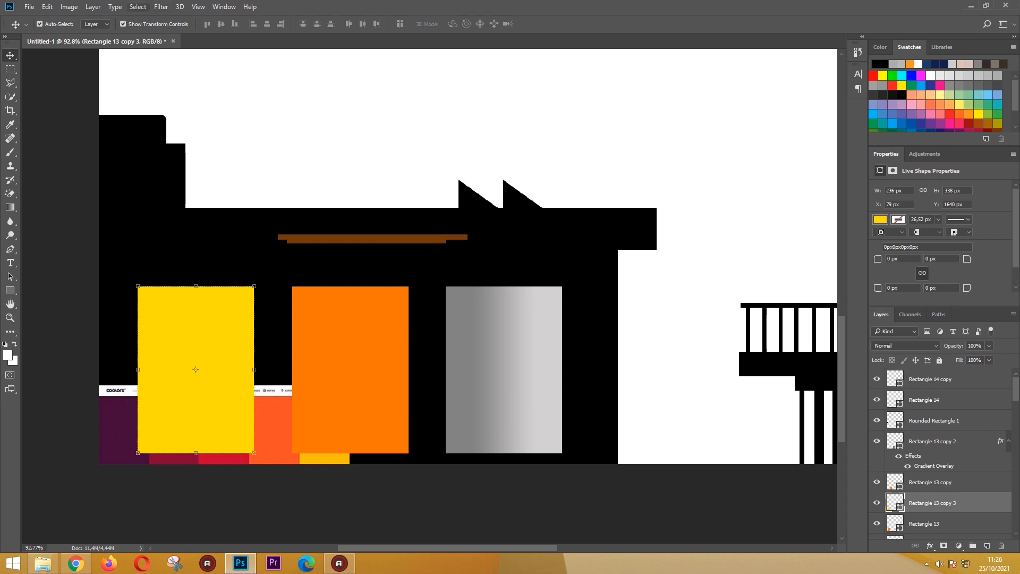
Turn the yellow copy into a soft glow with Gaussian Blur and align its centre vertically with the windows.
click(161, 7)
mouse_move(213, 124)
click(330, 164)
key(Return)
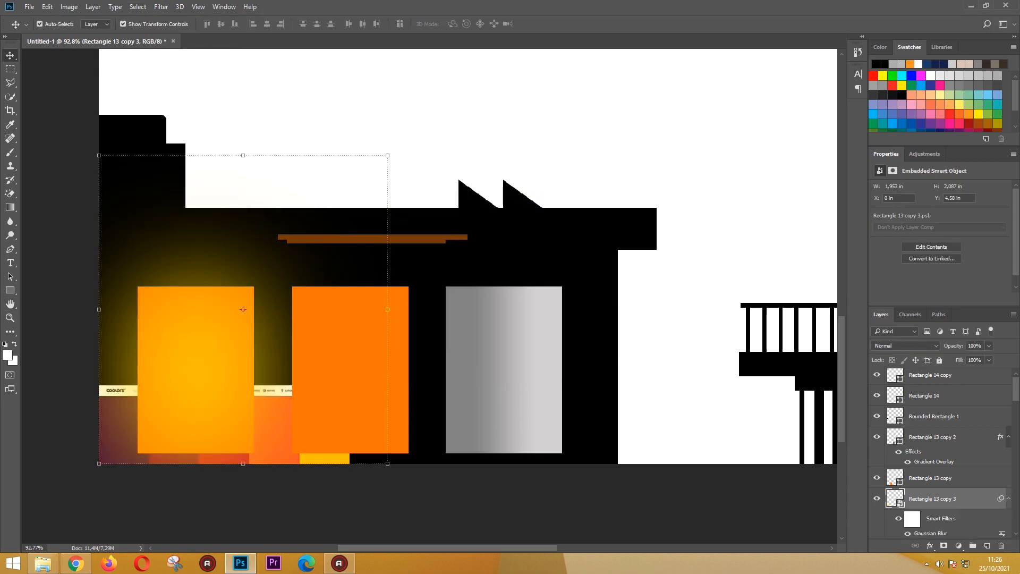
drag(234, 308, 235, 368)
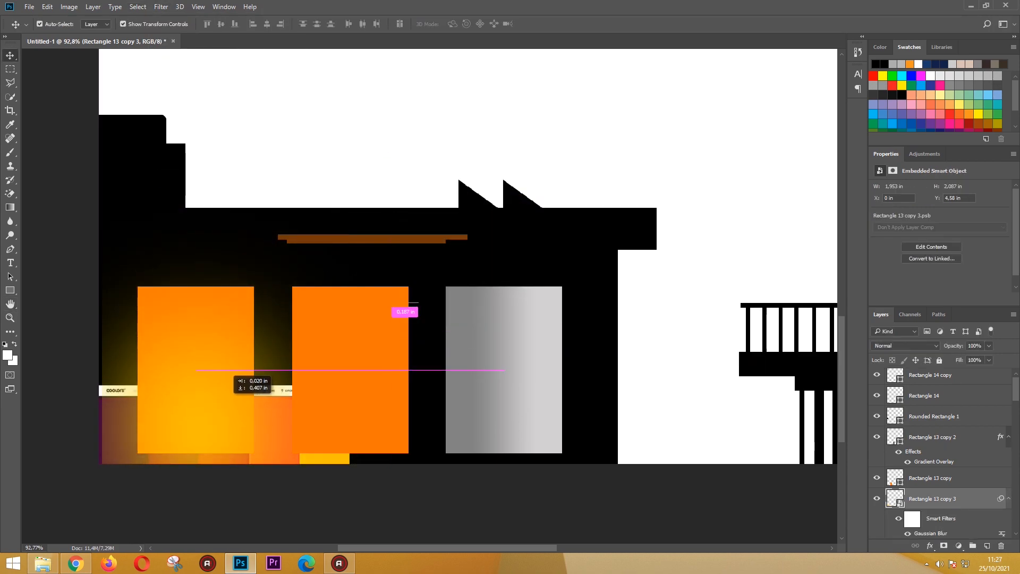
Move the colour palette layer to the bottom of the shape stack and group the artwork layers.
scroll(941, 453, down, 5)
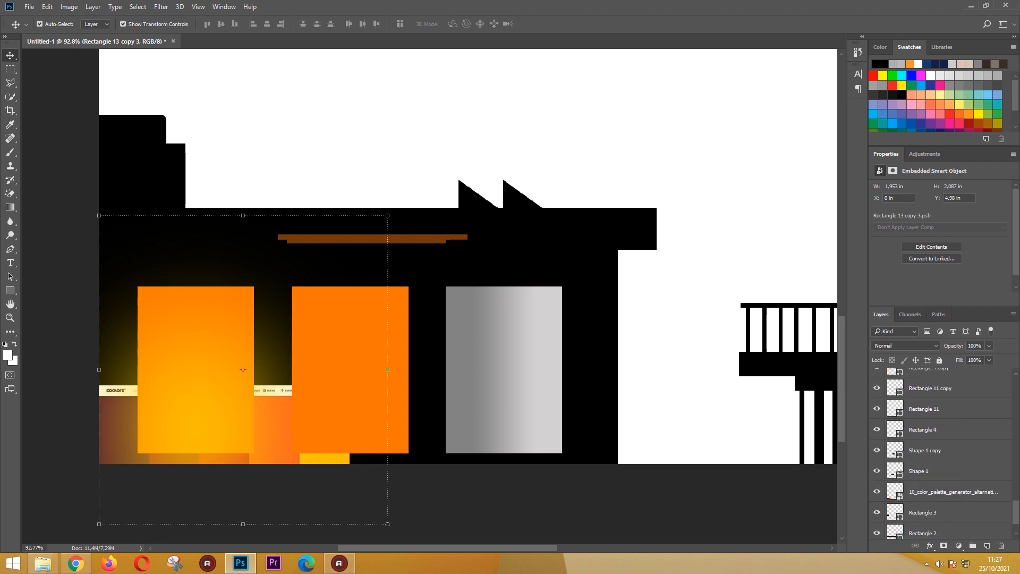
scroll(941, 454, down, 1)
scroll(941, 453, up, 12)
scroll(941, 453, down, 2)
scroll(941, 449, down, 10)
drag(941, 447, 941, 516)
click(941, 488)
scroll(940, 487, up, 8)
scroll(941, 451, up, 10)
shift+click(941, 379)
key(ctrl+g)
click(941, 391)
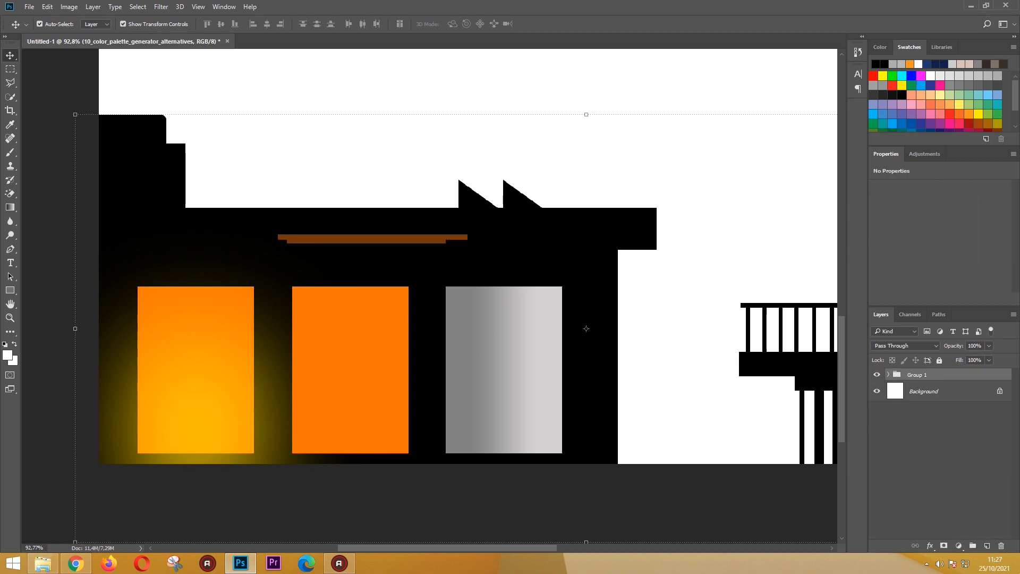
Redo the grouping so the colour palette layer sits outside the group, directly above the background.
drag(941, 392, 940, 375)
click(941, 391)
click(941, 375)
key(ctrl+z)
key(ctrl+z)
key(ctrl+z)
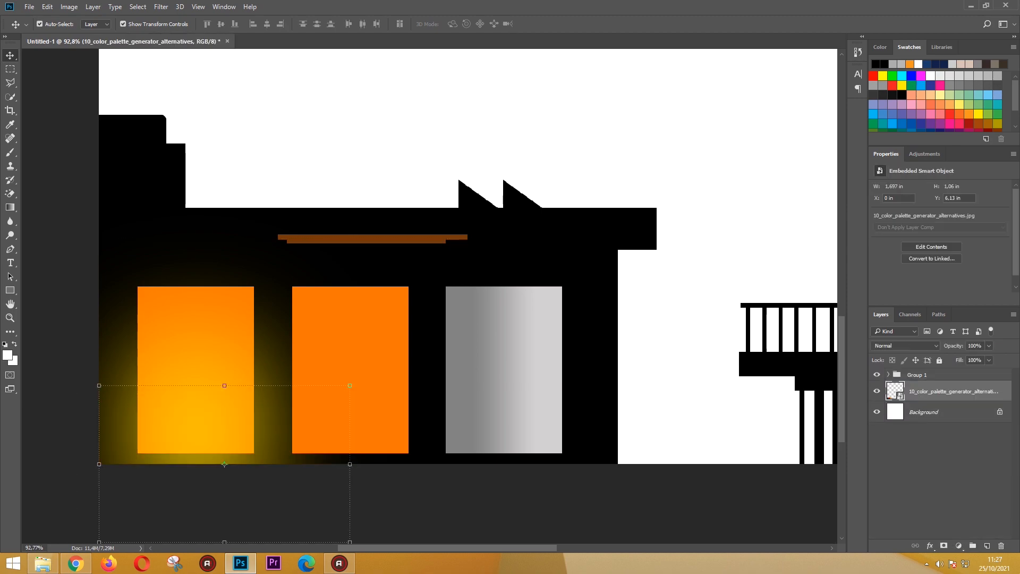
click(532, 229)
key(ctrl+0)
click(532, 228)
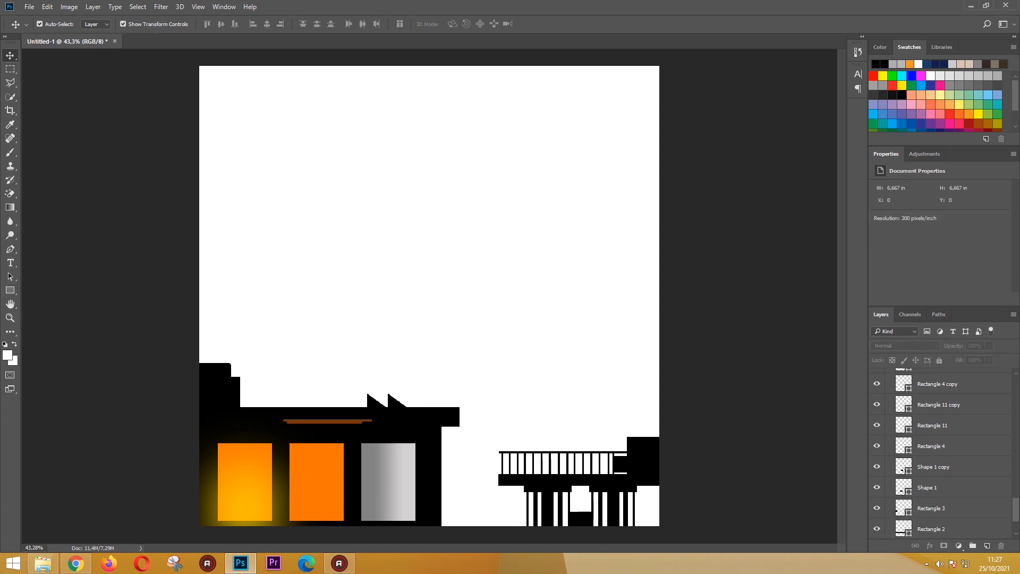
click(324, 421)
key(u)
drag(214, 483, 276, 487)
double_click(904, 391)
click(318, 434)
key(Return)
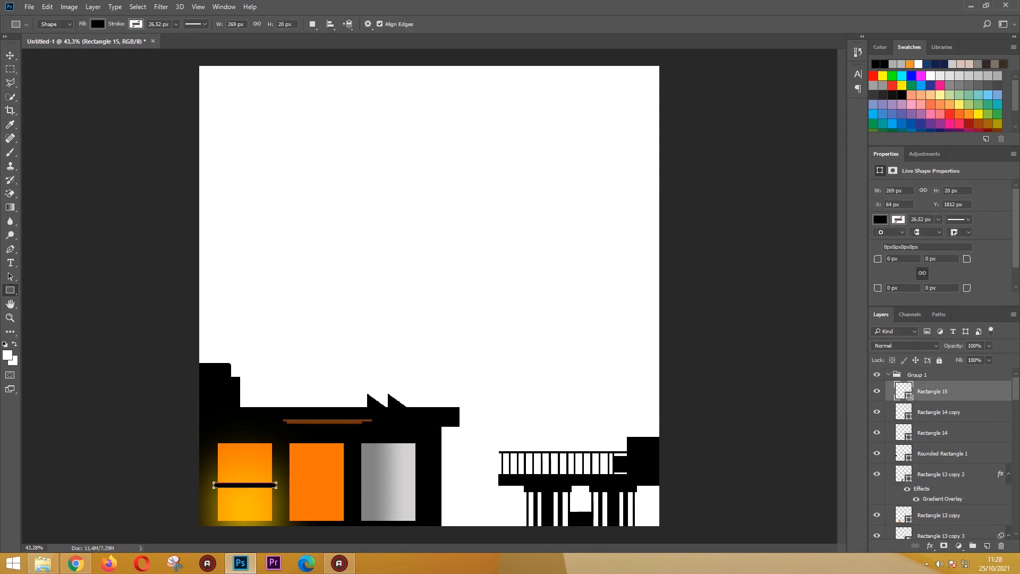
key(Delete)
Draw a black crossbar about 18 px high over the left window and fit it to the window's width.
scroll(242, 497, up, 5)
drag(174, 460, 328, 472)
key(ctrl+t)
drag(175, 466, 175, 466)
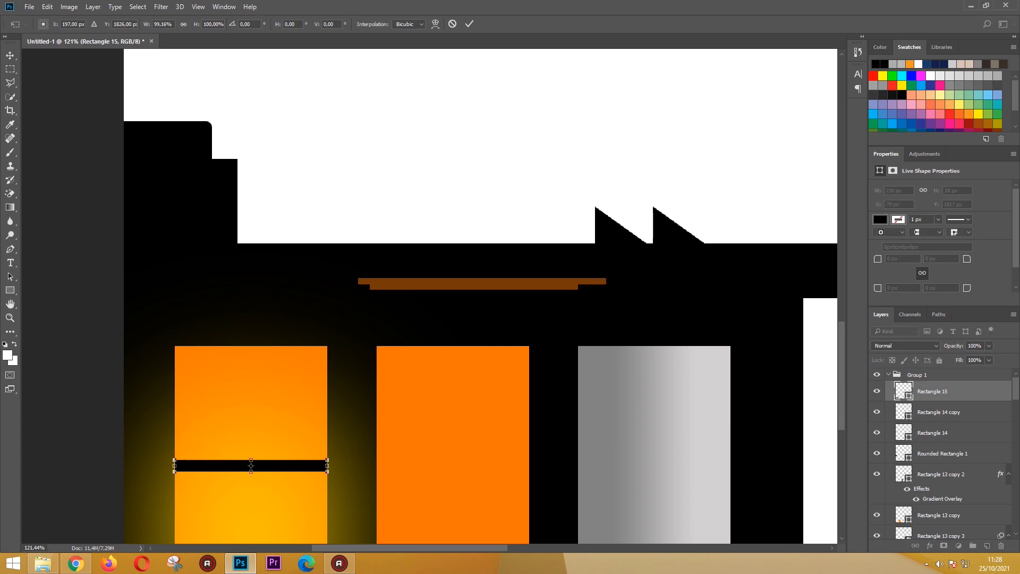
Copy the black crossbar onto the middle and right windows at the same height.
scroll(285, 466, down, 1)
drag(285, 424, 453, 426)
key(Return)
key(v)
drag(516, 428, 718, 427)
Draw a tall black tower about 659 by 1077 px rising behind the building.
click(745, 348)
scroll(745, 349, down, 15)
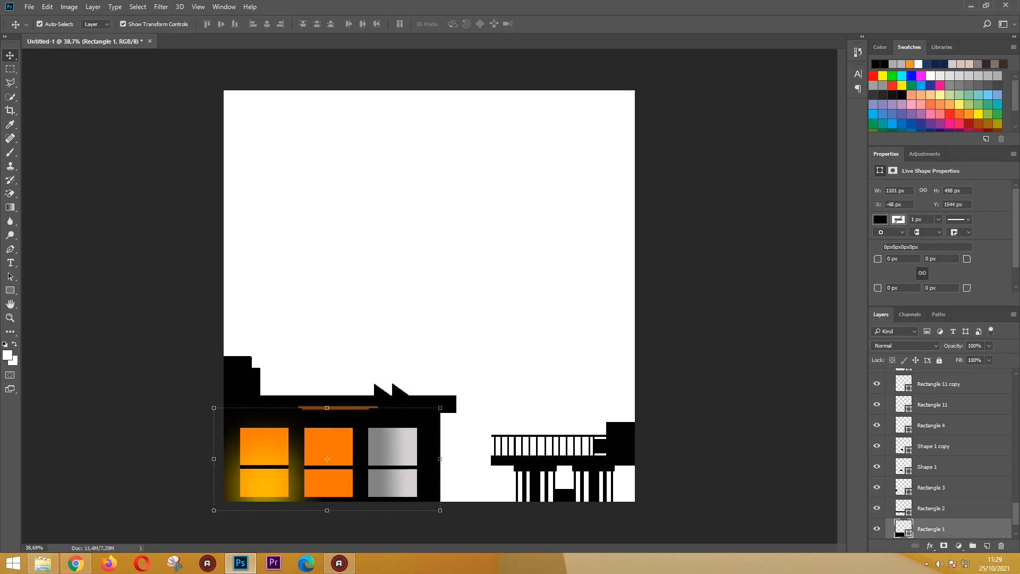
scroll(344, 430, up, 4)
key(u)
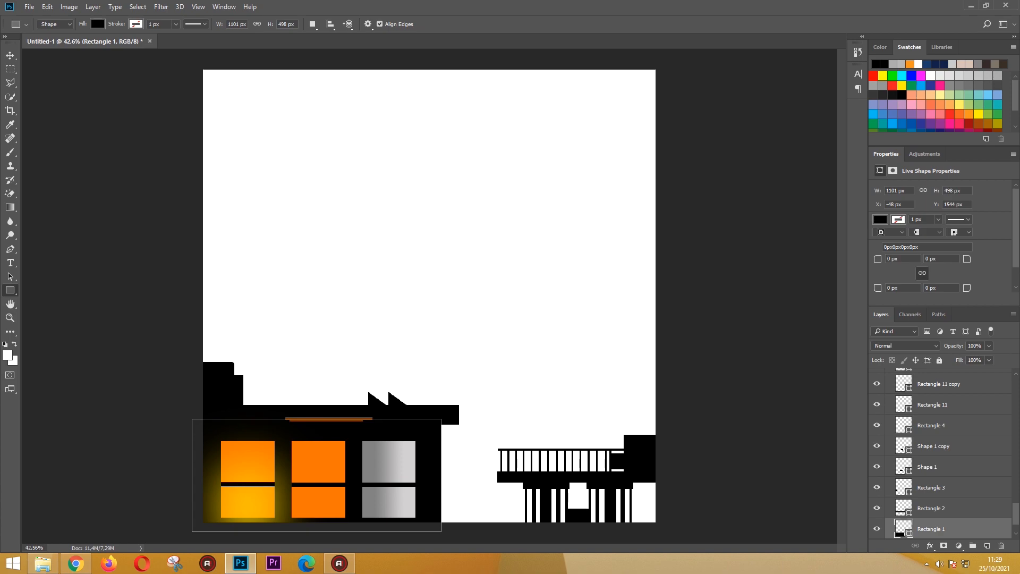
drag(262, 254, 390, 468)
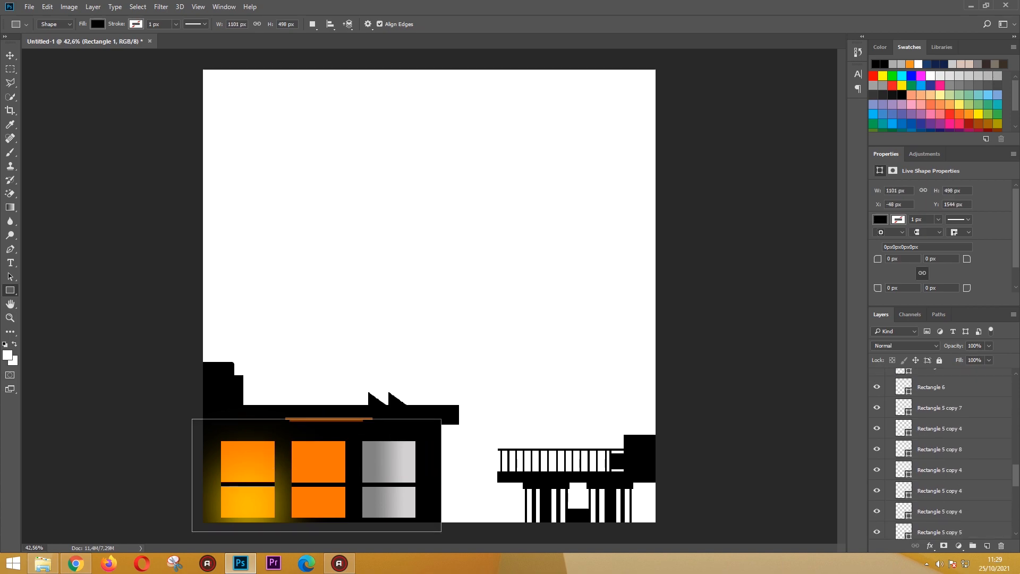
drag(239, 277, 389, 501)
key(v)
drag(314, 279, 314, 257)
key(Return)
Bring the colour palette layer to the front and set the tower's fill to a very dark grey.
drag(946, 412, 946, 375)
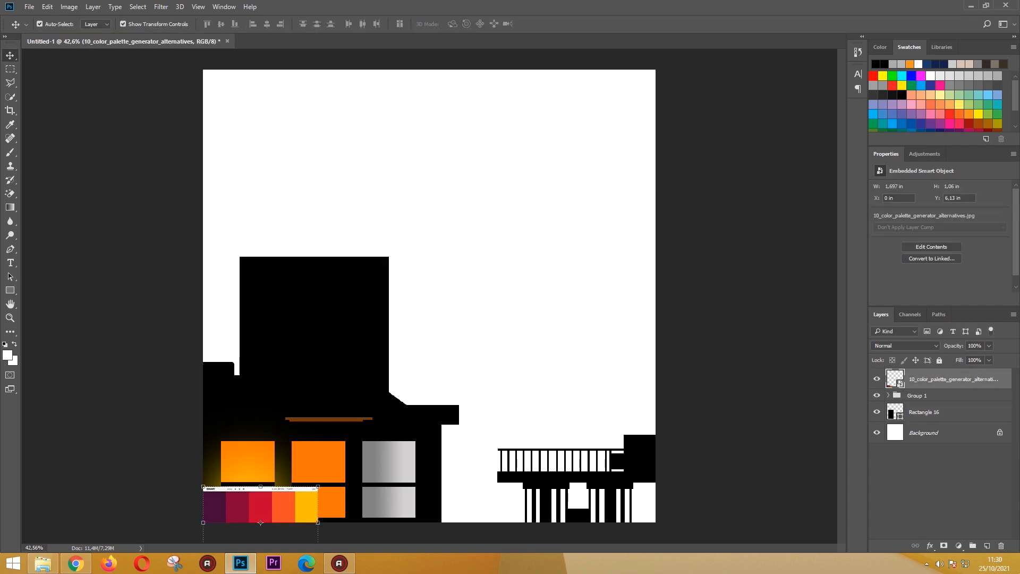
double_click(895, 411)
click(519, 365)
key(Escape)
double_click(896, 412)
click(518, 362)
key(Return)
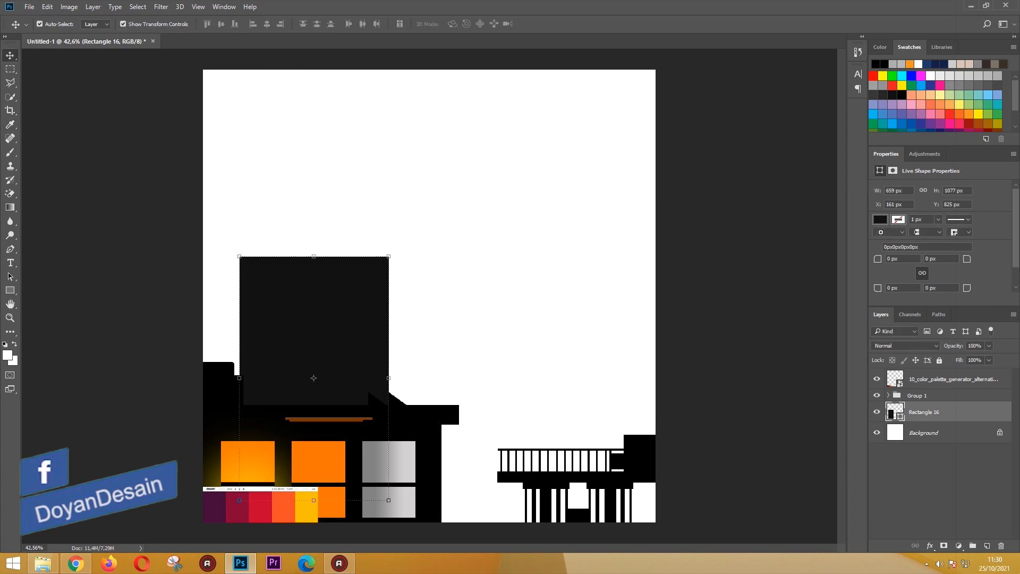
Draw a second dark grey tower behind the deck and narrow it to about 584 by 921 px.
key(u)
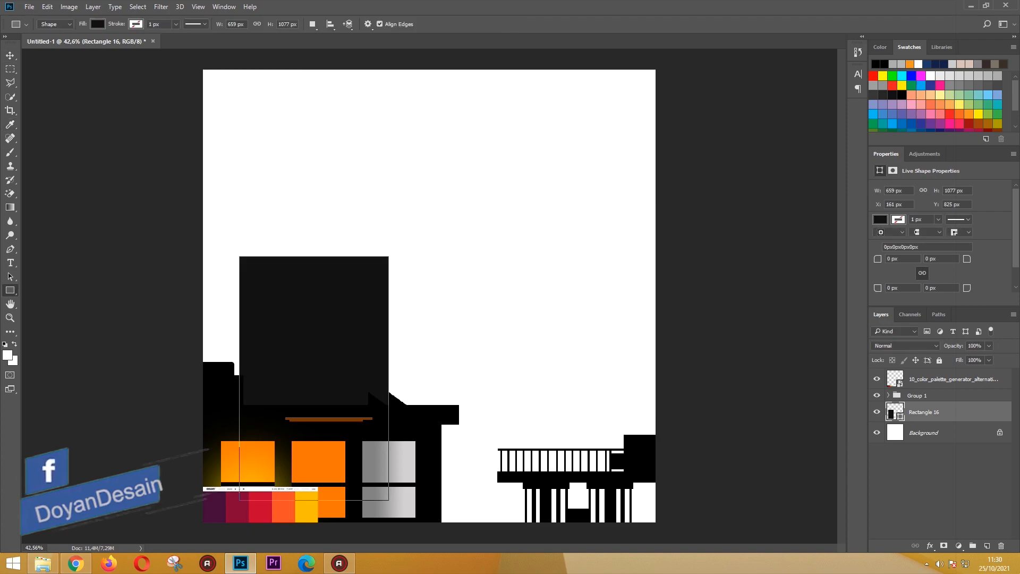
drag(486, 322, 659, 531)
key(ctrl+t)
drag(486, 426, 526, 426)
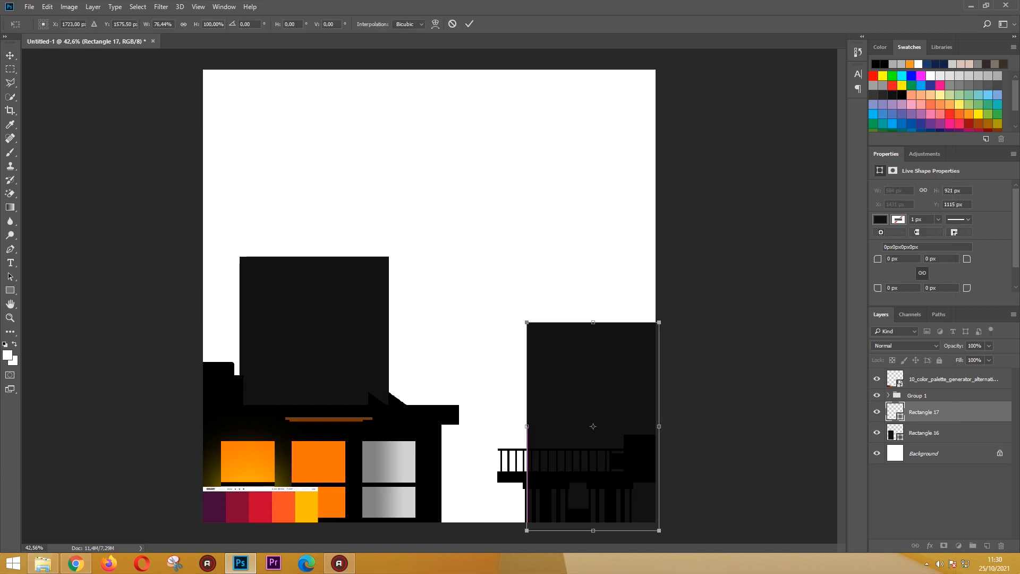
key(Return)
Draw a slightly wider dark grey roof ledge on top of each tower, the right one about 593 by 57 px.
click(346, 340)
click(937, 413)
click(937, 433)
click(937, 413)
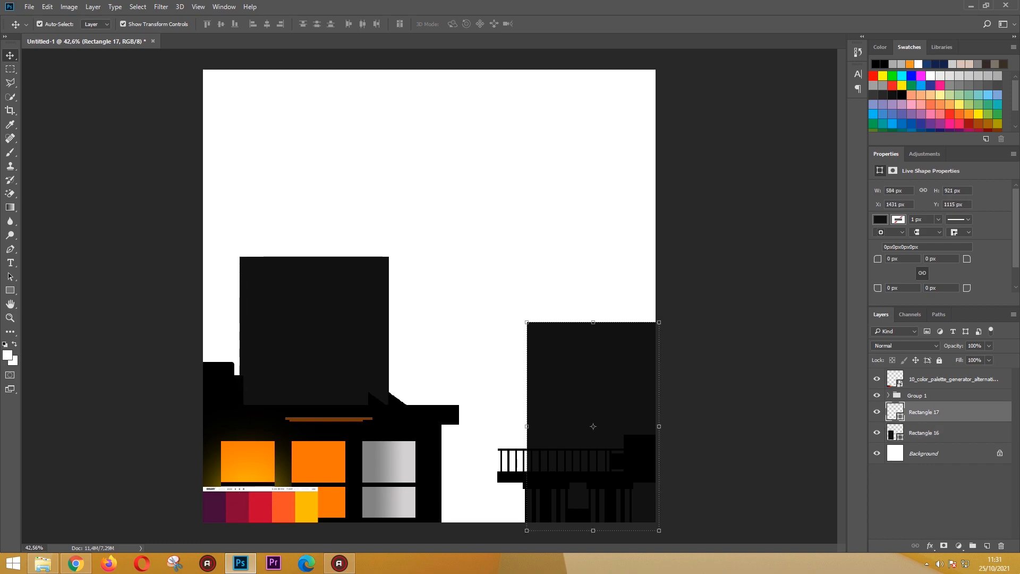
key(u)
drag(236, 245, 393, 260)
drag(524, 313, 658, 326)
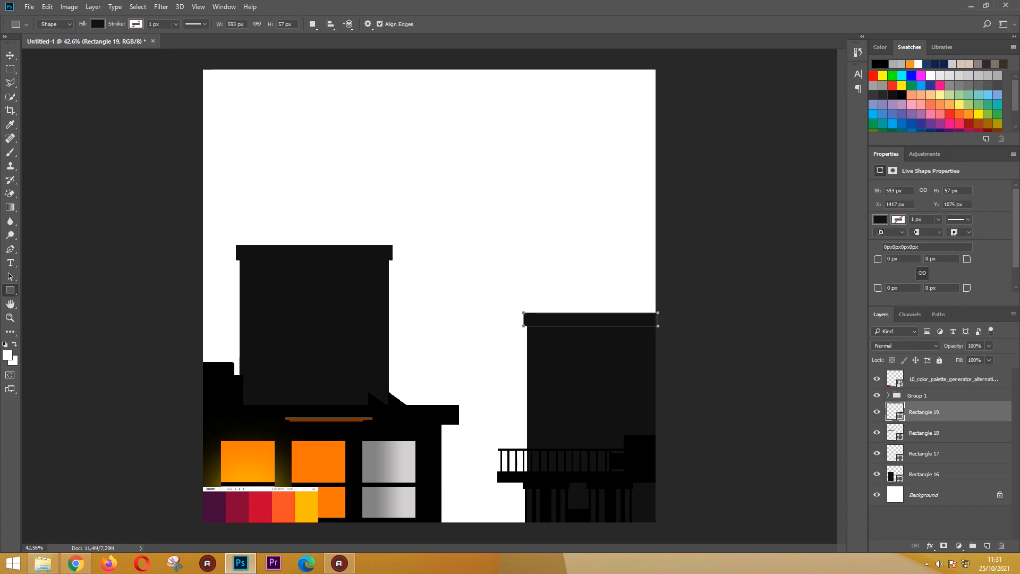
Move the right tower's roof ledge down its face and duplicate it to make two ledges protruding from the tower's side.
key(v)
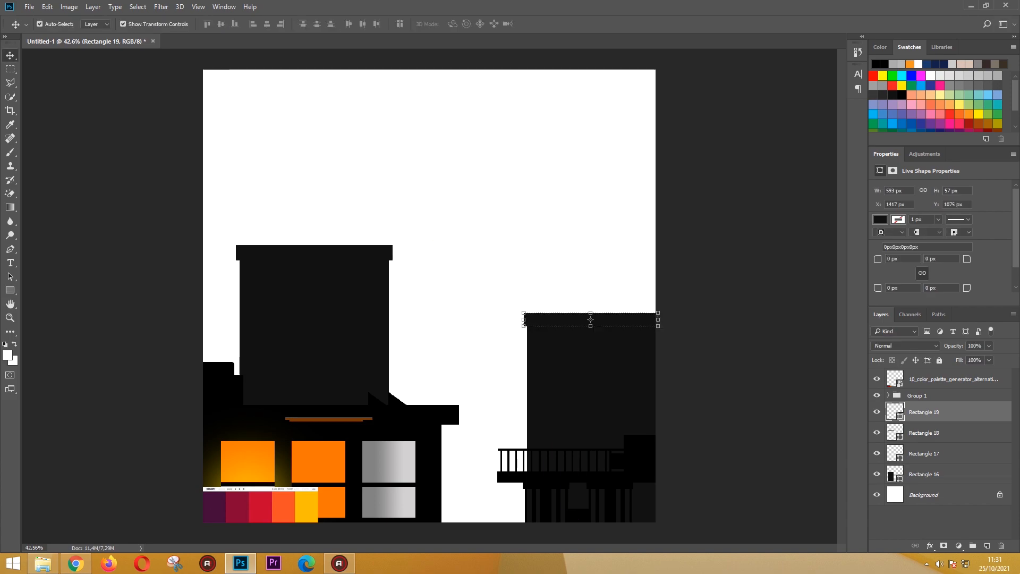
drag(591, 319, 588, 394)
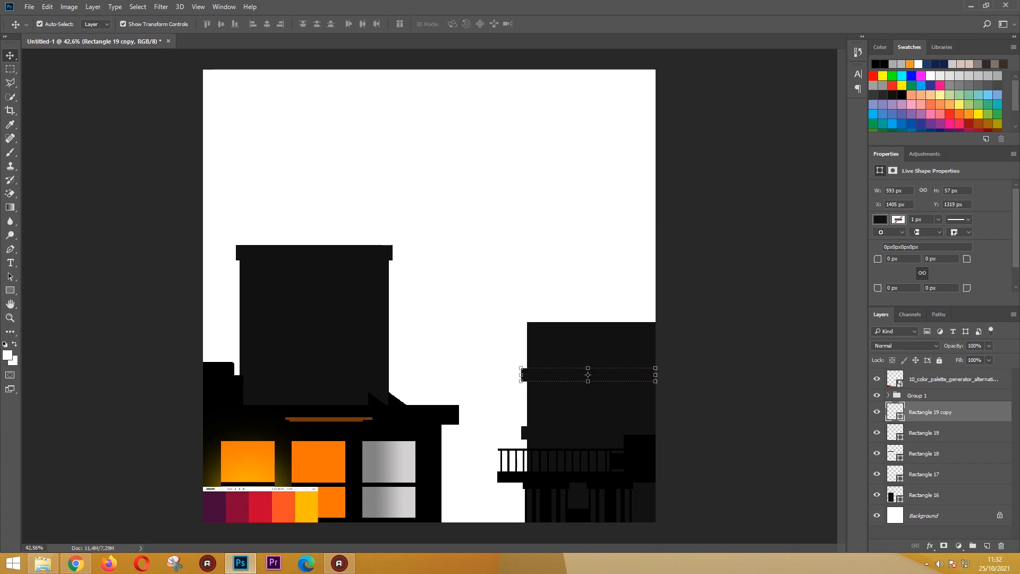
Draw a dark grey block of about 64 by 217 px protruding from the left tower's right edge.
click(340, 330)
key(u)
drag(380, 306, 395, 356)
key(v)
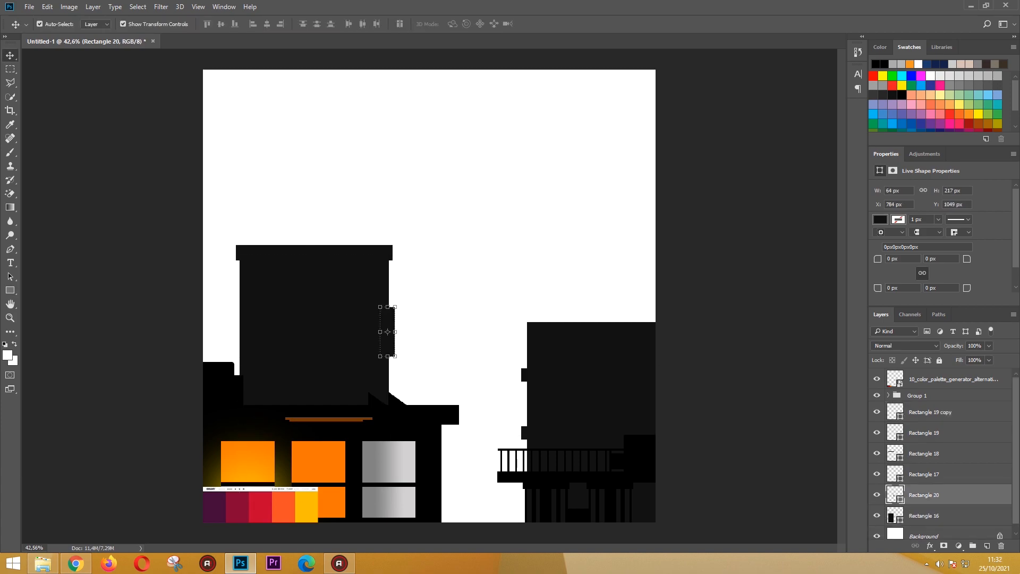
click(451, 319)
Draw a right-pointing arrow custom shape across the left tower's roof and fill it with the tower's dark grey.
right_click(10, 291)
click(64, 341)
click(416, 24)
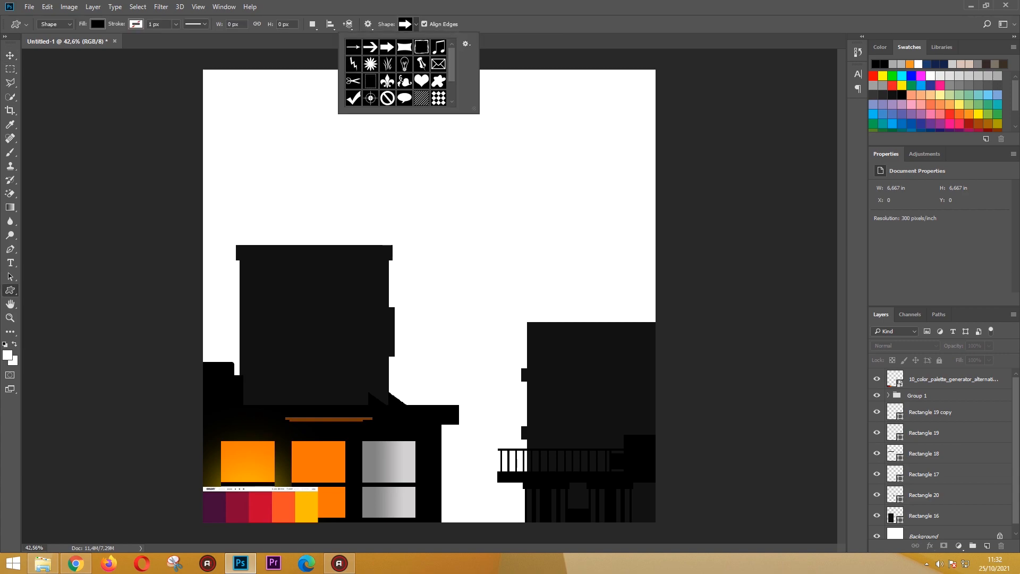
double_click(387, 47)
drag(266, 217, 346, 326)
double_click(895, 378)
click(364, 308)
click(758, 230)
Duplicate the arrow shape and shift the copy slightly to the right.
key(ctrl+j)
key(v)
key(Right)
key(Right)
key(Right)
key(Right)
key(Right)
key(Right)
key(Right)
key(Right)
key(Right)
key(Right)
key(Right)
key(Right)
key(Right)
key(Right)
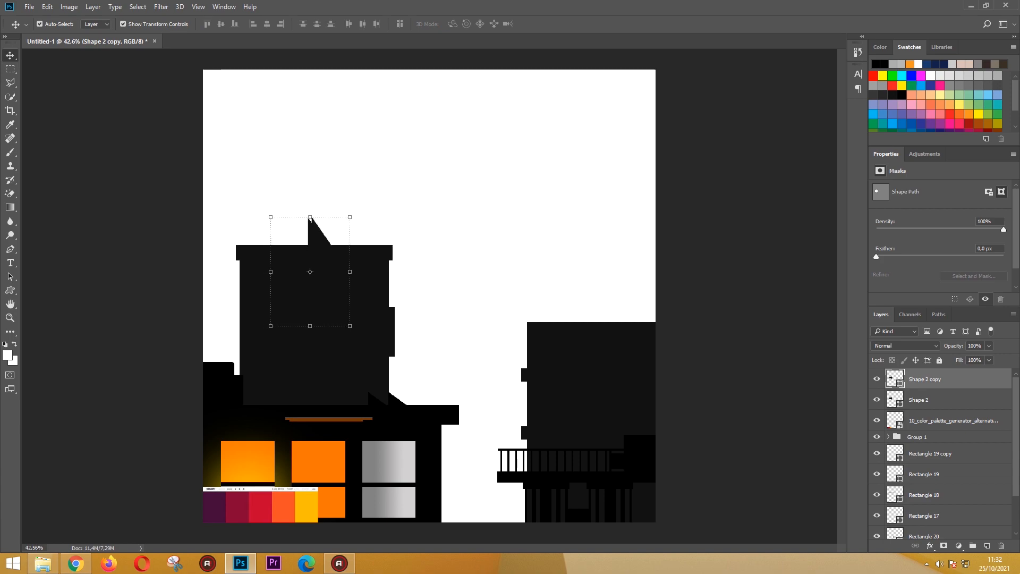
Enlarge and reposition the duplicated arrow so it forms a second, taller spike on the left tower's roof.
drag(340, 217, 340, 205)
drag(356, 257, 356, 269)
key(Up)
key(Up)
key(Up)
key(Up)
key(Up)
key(Up)
key(Up)
drag(301, 214, 291, 196)
mouse_move(367, 252)
mouse_down()
mouse_move(374, 264)
mouse_move(369, 259)
mouse_up()
key(Return)
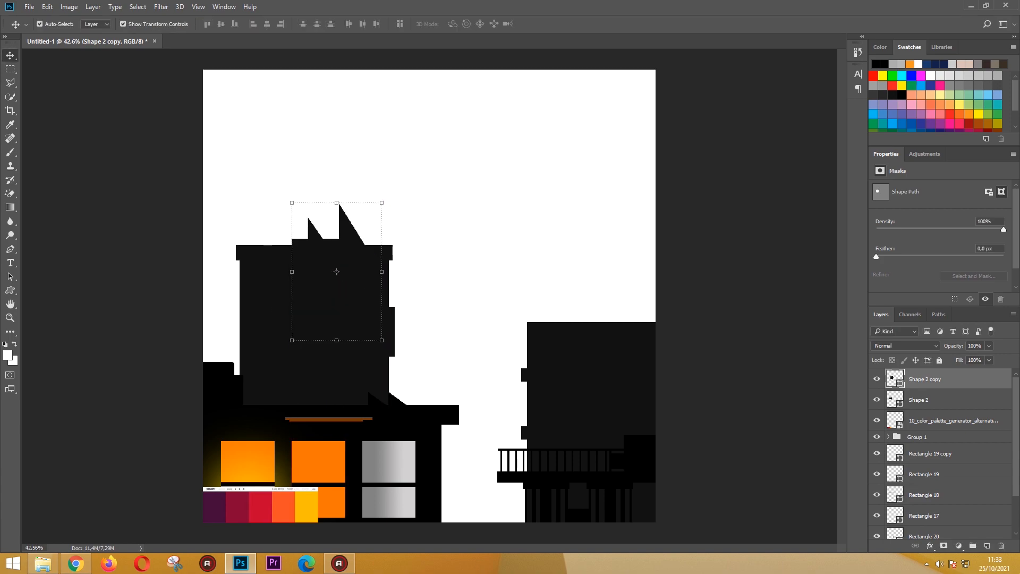
Draw a dark grey rounded rectangle of about 494 by 121 px as a raised block on the right tower's roof.
click(10, 290)
click(42, 300)
drag(548, 311, 661, 338)
key(v)
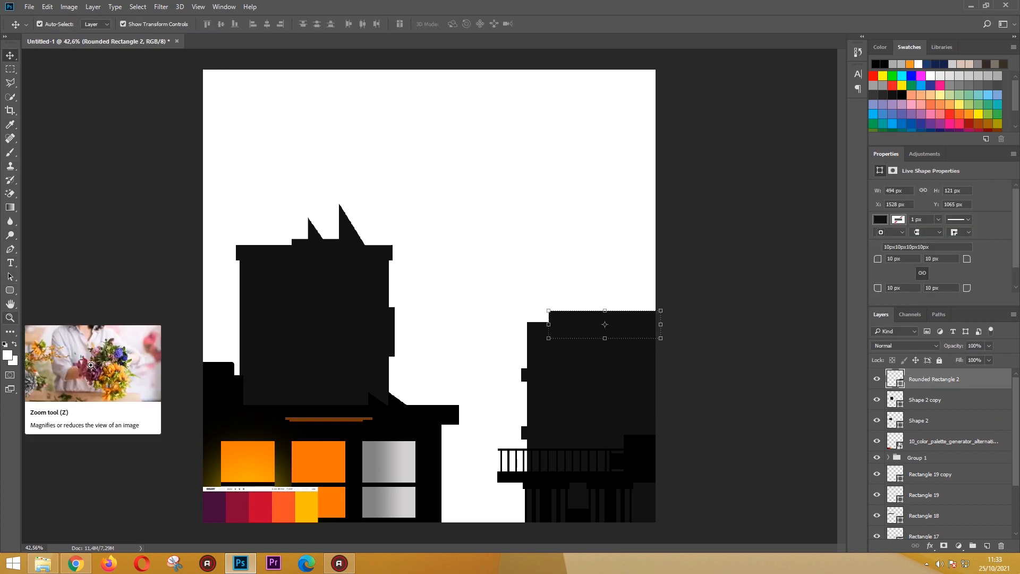
Try a grid custom shape as a window on the left tower, filled with orange ff7200.
click(11, 289)
click(42, 340)
click(415, 24)
click(353, 82)
drag(253, 274, 286, 313)
double_click(895, 379)
click(319, 462)
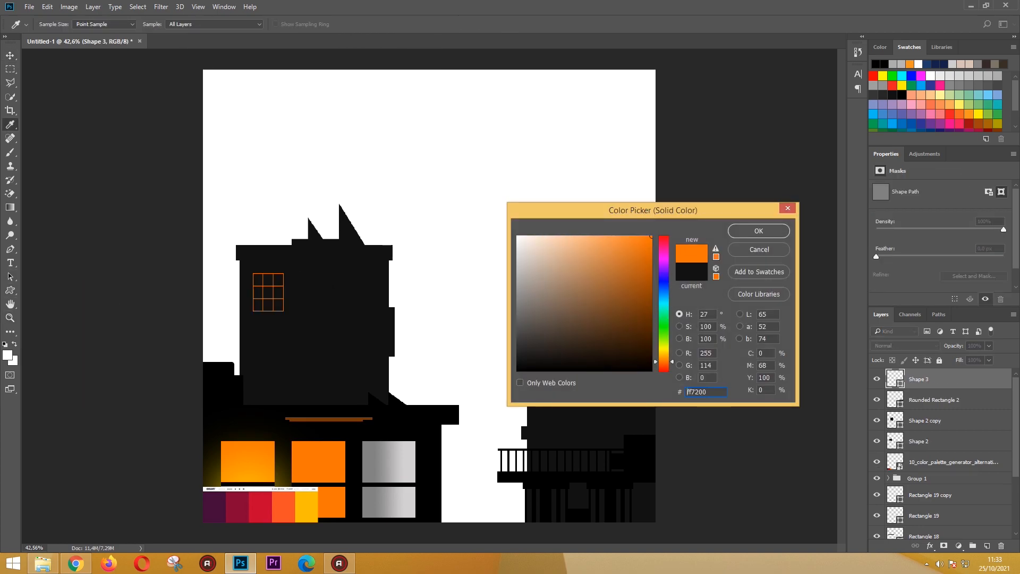
key(Return)
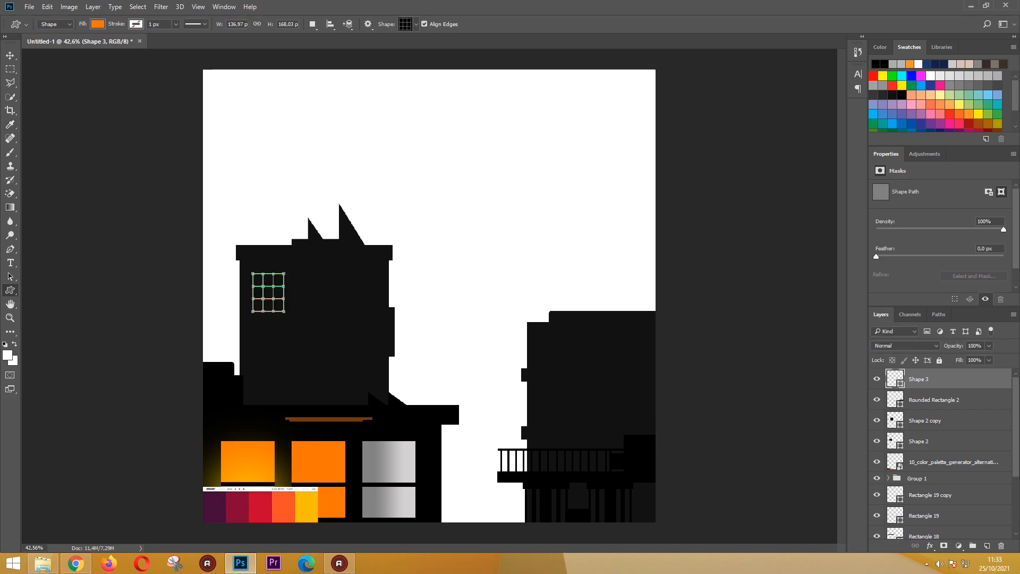
click(935, 400)
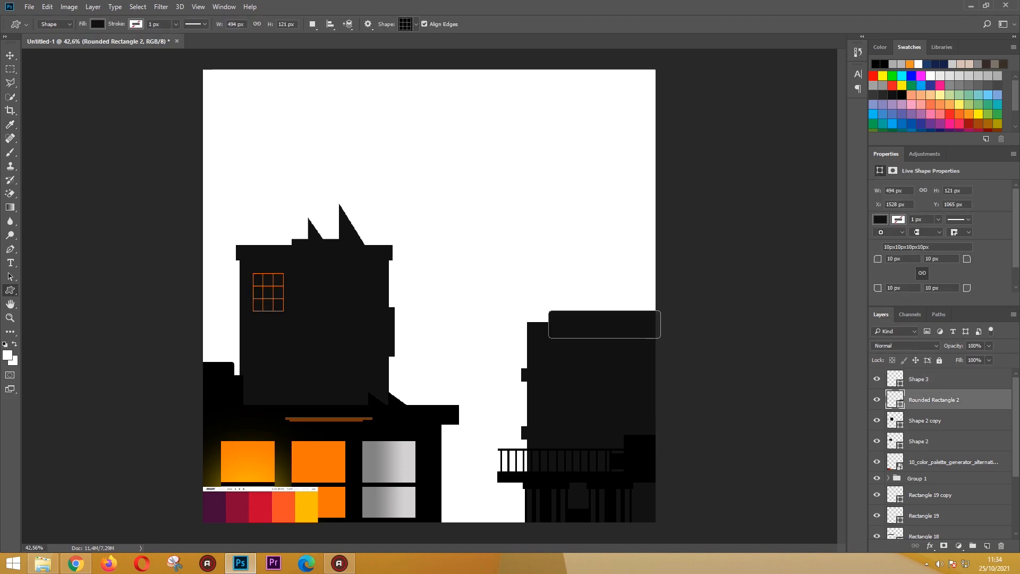
Undo the grid-shaped window on the left tower.
key(ctrl+z)
key(ctrl+z)
key(ctrl+alt+z)
key(ctrl+alt+z)
Draw a rectangular window of about 137 by 165 px high on the left tower, filled with the building windows' orange.
right_click(10, 290)
click(59, 290)
drag(254, 270, 285, 308)
double_click(896, 379)
click(318, 462)
key(Return)
Duplicate the orange window twice and space the copies into a row of three across the left tower.
key(ctrl+j)
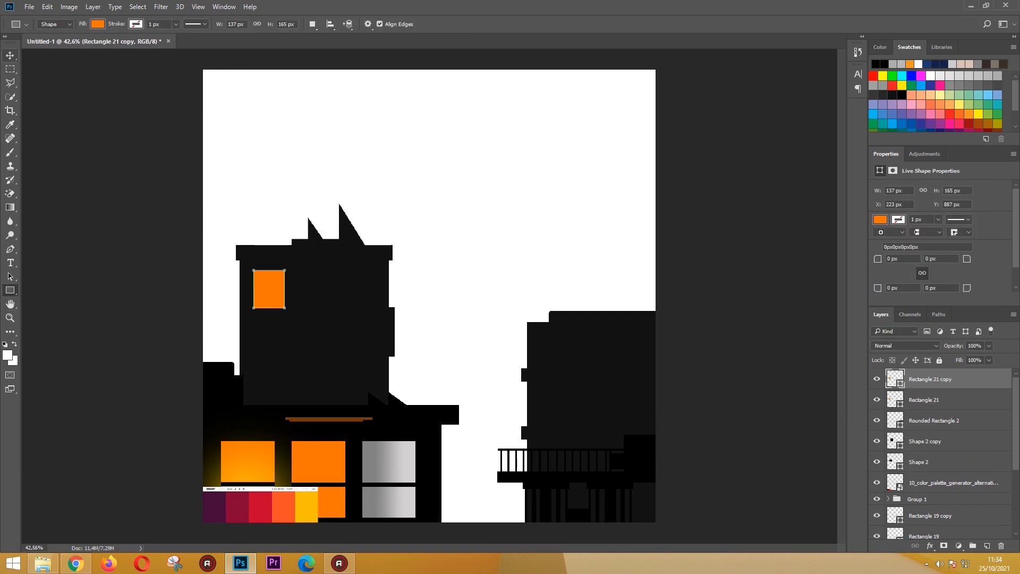
click(10, 55)
key(shift+Right)
key(shift+Right)
key(shift+Right)
key(shift+Right)
key(shift+Right)
key(shift+Right)
key(ctrl+j)
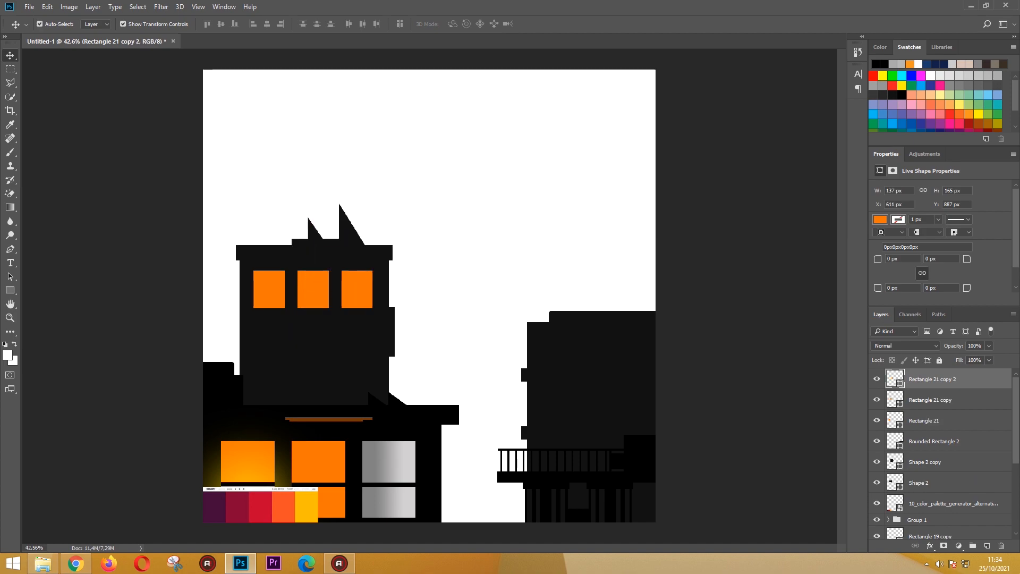
key(Right)
key(Right)
key(Right)
key(Right)
Duplicate the row of three windows twice downward to form a three-by-three grid on the left tower.
shift+click(313, 290)
shift+click(270, 291)
drag(359, 295, 369, 369)
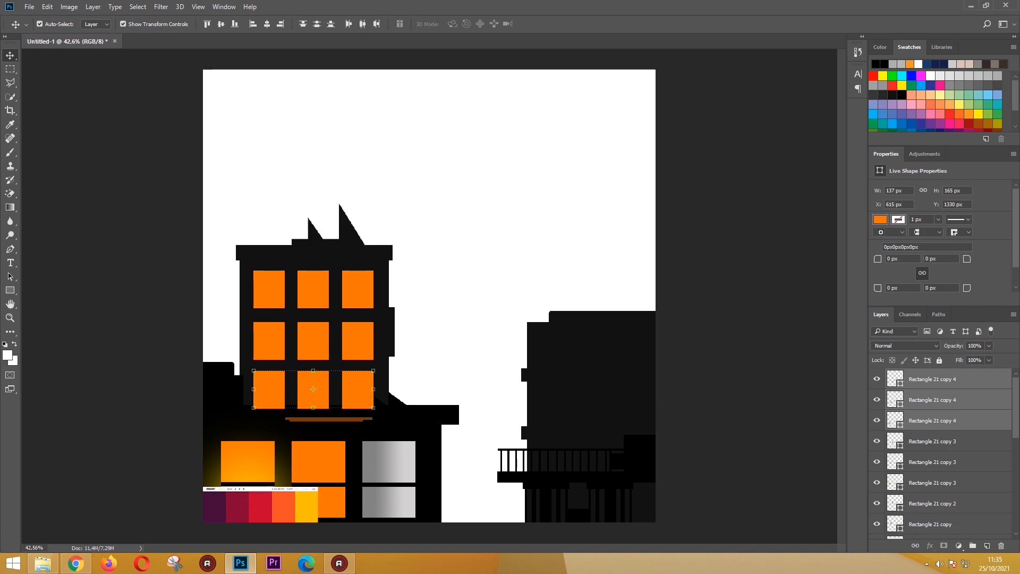
Group the window and roof-detail layers and move the group beneath the front building's group.
click(933, 420)
click(932, 379)
scroll(933, 420, down, 3)
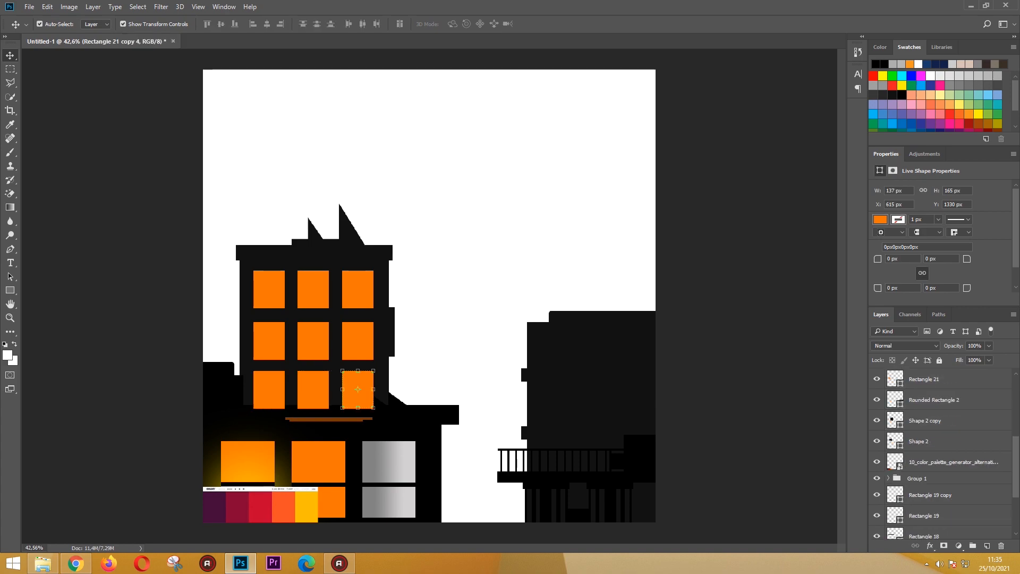
shift+click(933, 442)
click(973, 545)
click(889, 408)
click(888, 407)
drag(918, 374, 919, 417)
Group the remaining background tower shape layers.
click(930, 424)
click(931, 445)
click(930, 424)
scroll(930, 451, down, 1)
click(931, 508)
scroll(930, 478, up, 1)
shift+click(930, 425)
key(ctrl+g)
click(930, 408)
click(930, 396)
Recolour the centre and right windows in the left tower's middle row to mid grey.
click(359, 340)
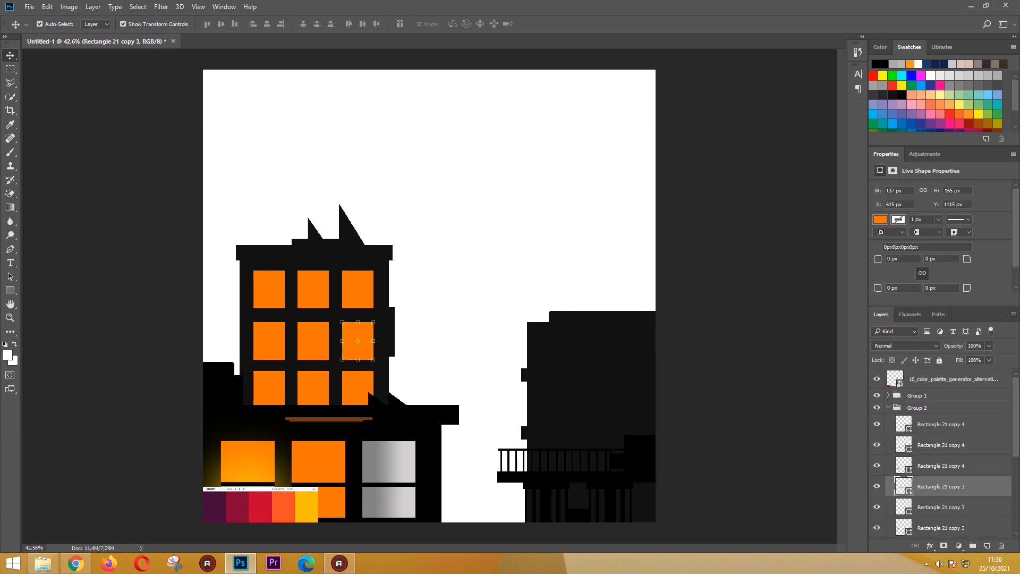
double_click(904, 487)
drag(522, 328, 519, 310)
click(759, 231)
click(314, 341)
double_click(904, 507)
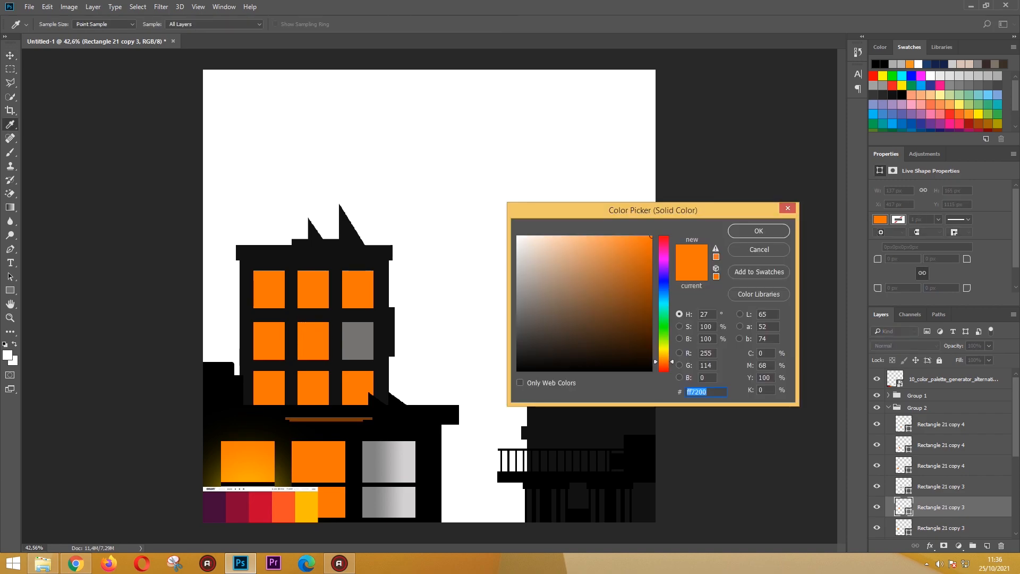
click(358, 340)
click(759, 231)
Recolour the centre and right windows in the left tower's top row to the same mid grey.
click(358, 290)
double_click(904, 528)
click(519, 309)
click(759, 230)
click(313, 290)
double_click(916, 466)
key(Escape)
double_click(903, 467)
click(519, 310)
click(759, 231)
Recolour the two outer windows in the left tower's bottom row to grey 6d6d6d.
click(269, 388)
double_click(904, 379)
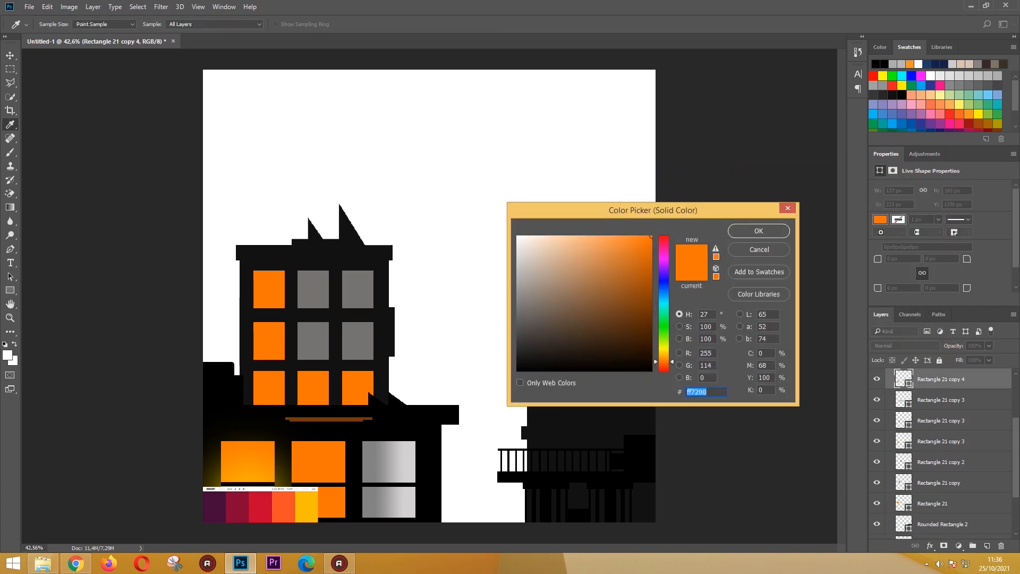
click(528, 310)
click(759, 231)
click(313, 315)
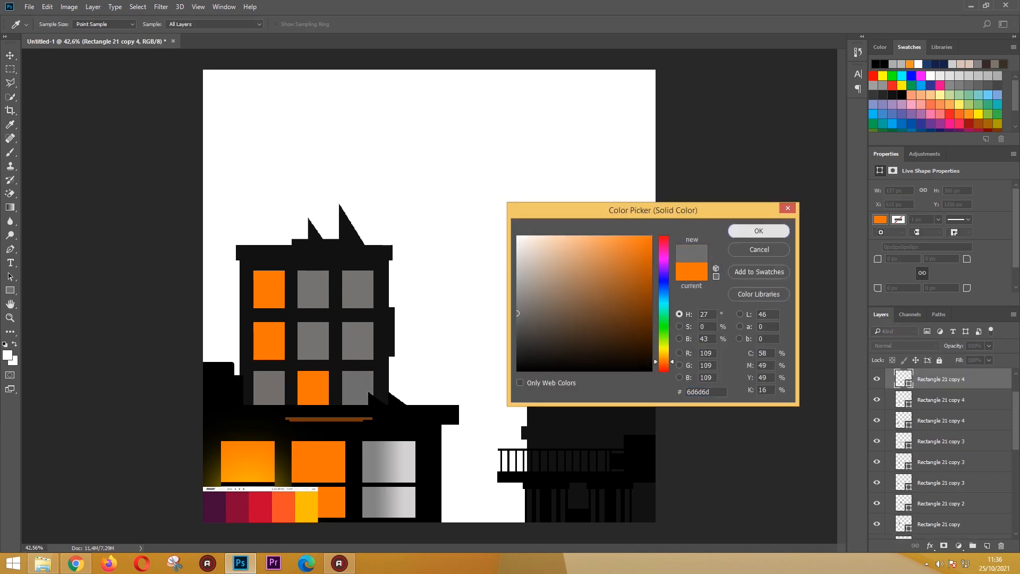
click(759, 230)
Blur a duplicate of the lit middle-row window with a 101.4 px Gaussian Blur and scale the glow to about 1.98 by 2.04 in.
click(269, 341)
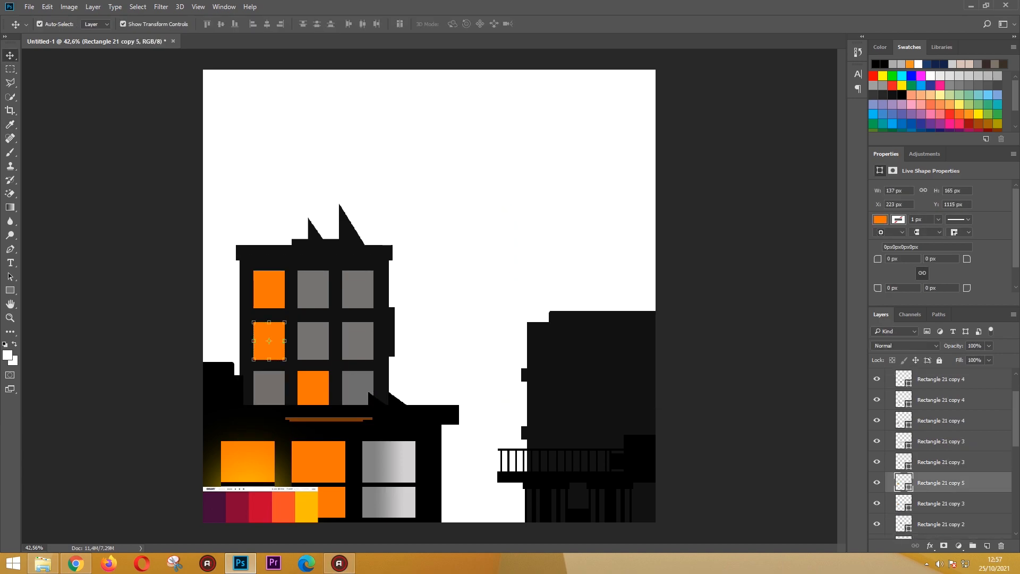
click(161, 7)
click(341, 168)
click(391, 213)
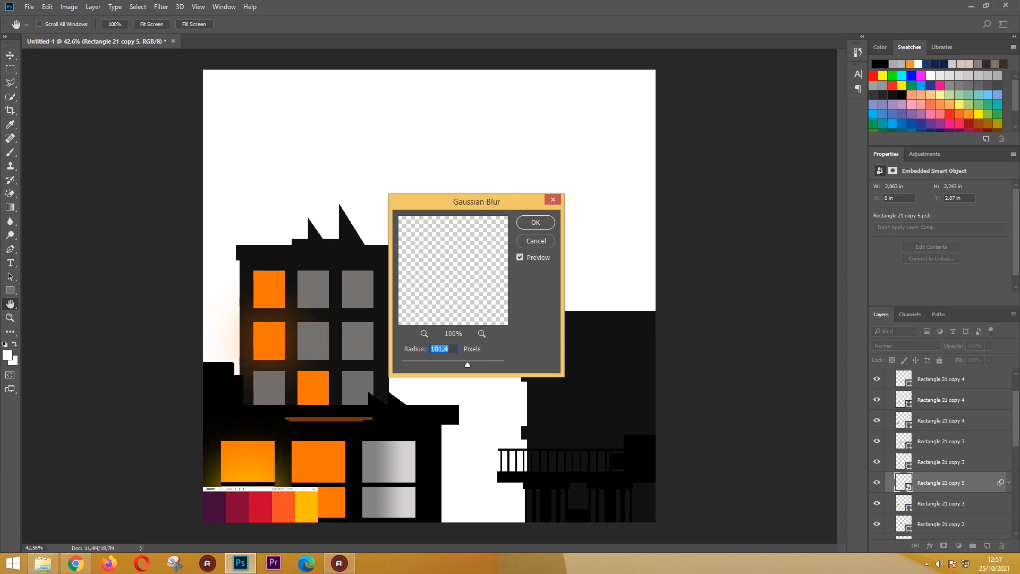
key(Return)
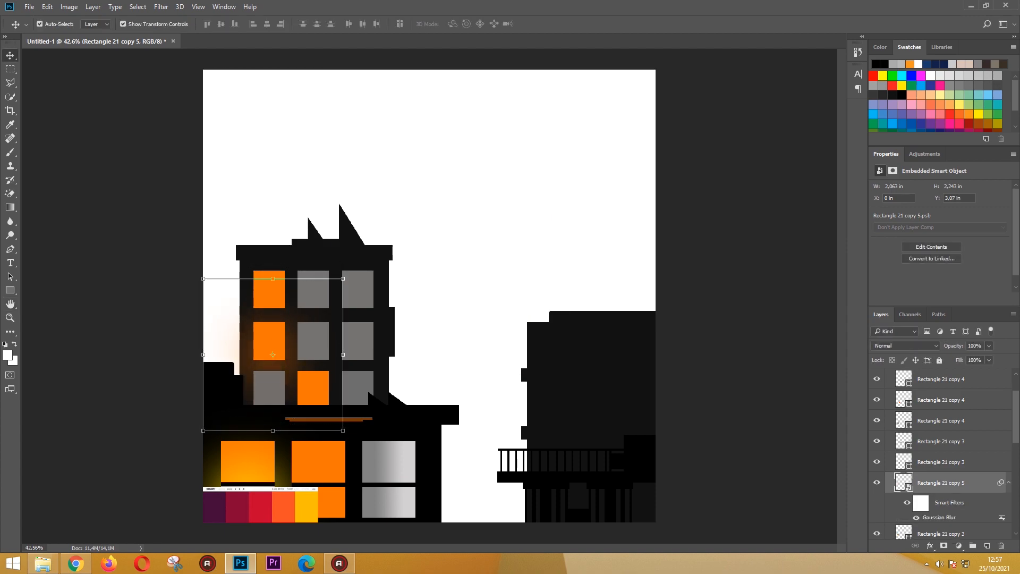
key(ctrl+t)
key(Return)
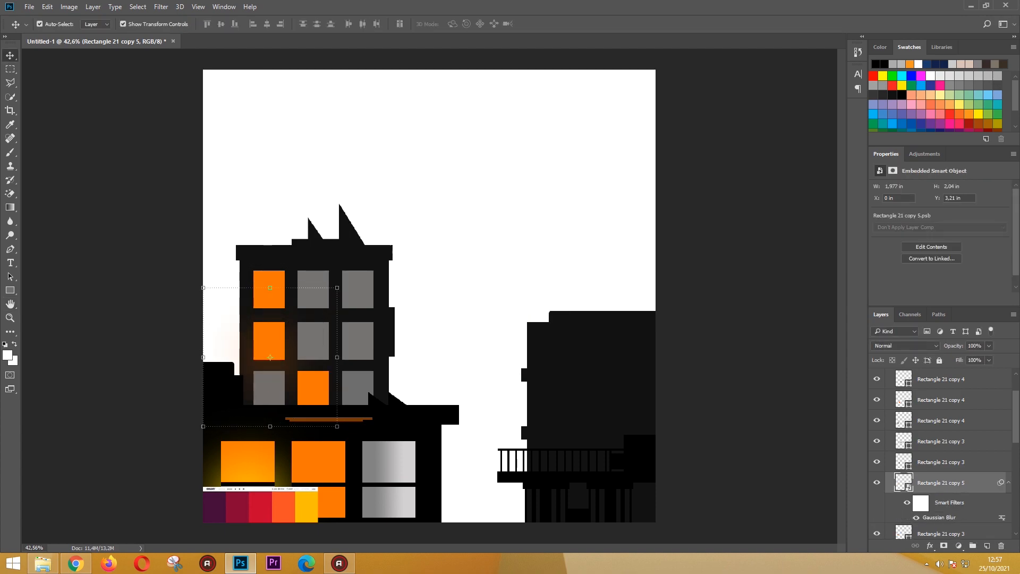
Add a Gradient Overlay to the left tower's lit top-row window and set its starting colour stop to ff9800.
click(269, 289)
double_click(977, 529)
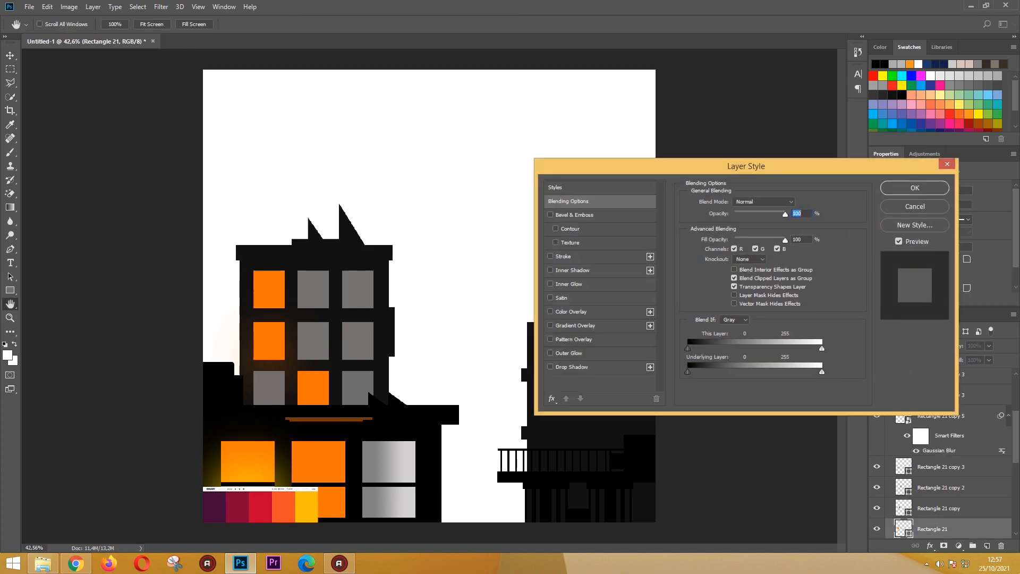
click(584, 326)
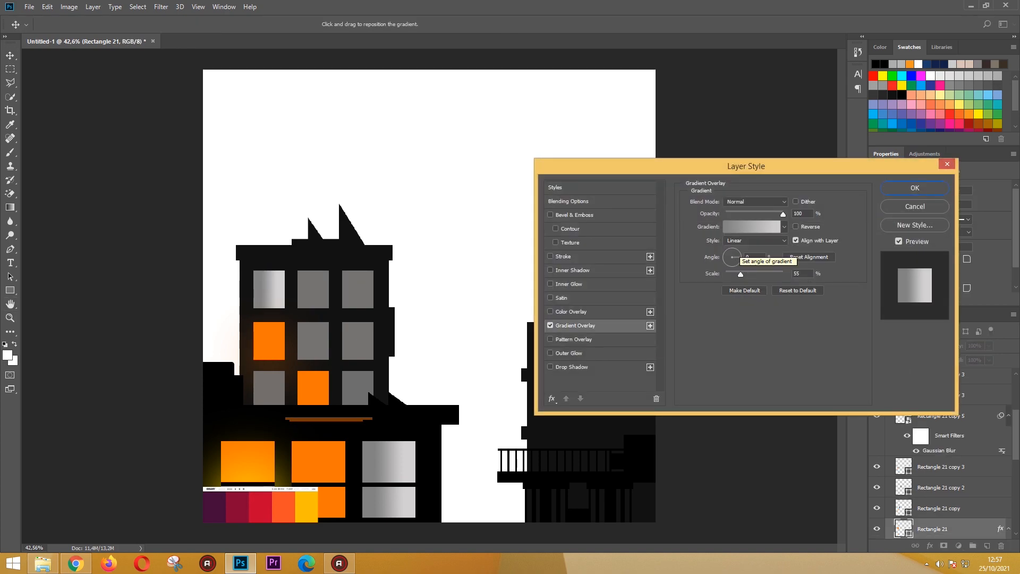
click(752, 227)
double_click(489, 337)
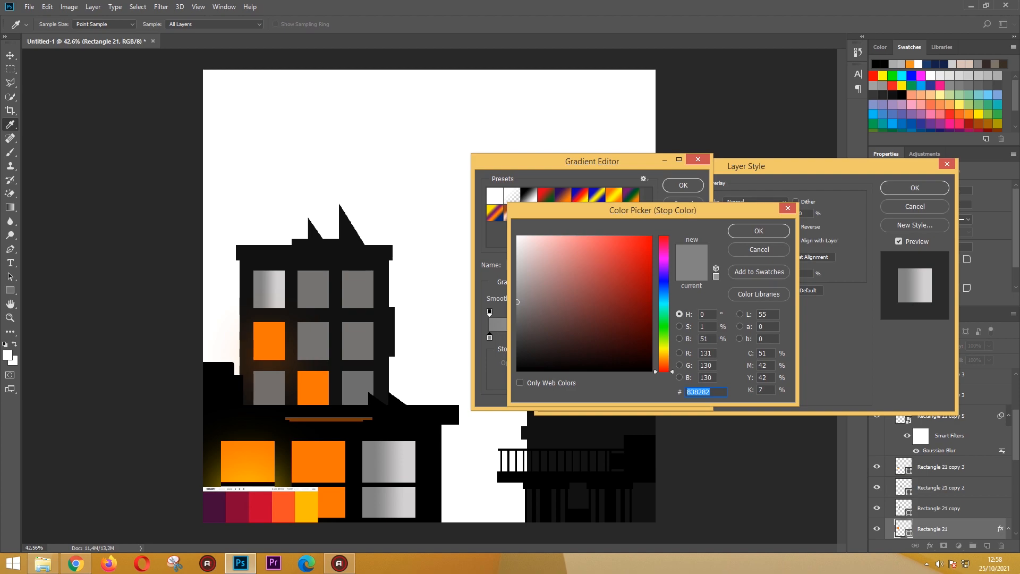
text(ff9800)
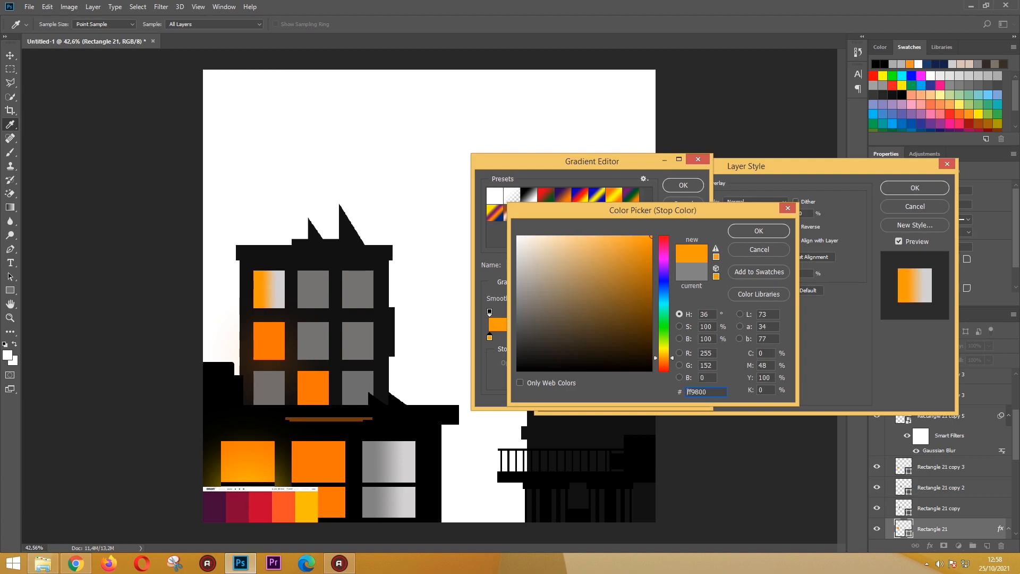
key(Return)
Set the gradient's end colour stop to ffa400 and its angle to -80°, and apply the overlay.
double_click(694, 338)
text(ffa400)
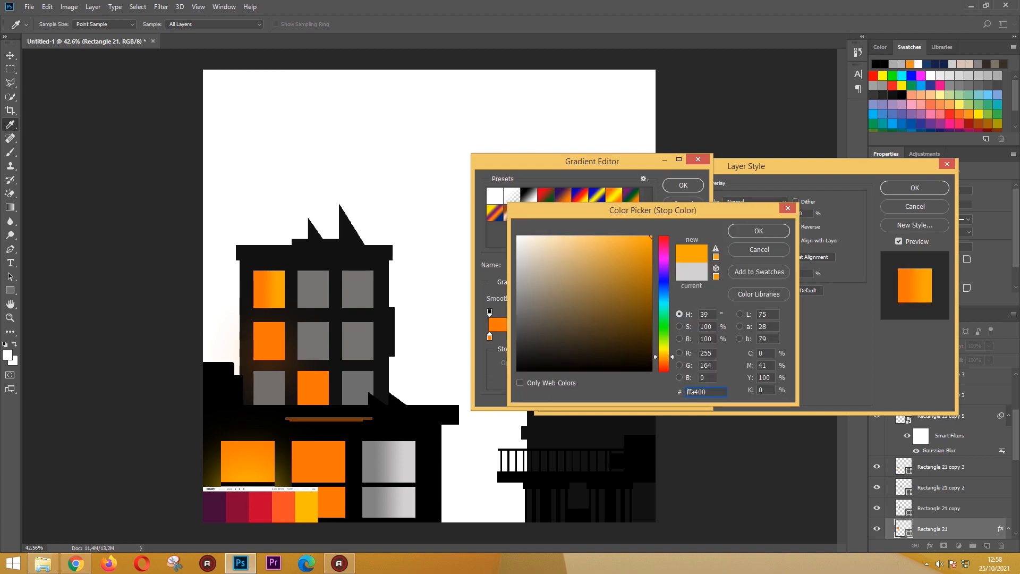
key(Return)
key(Return)
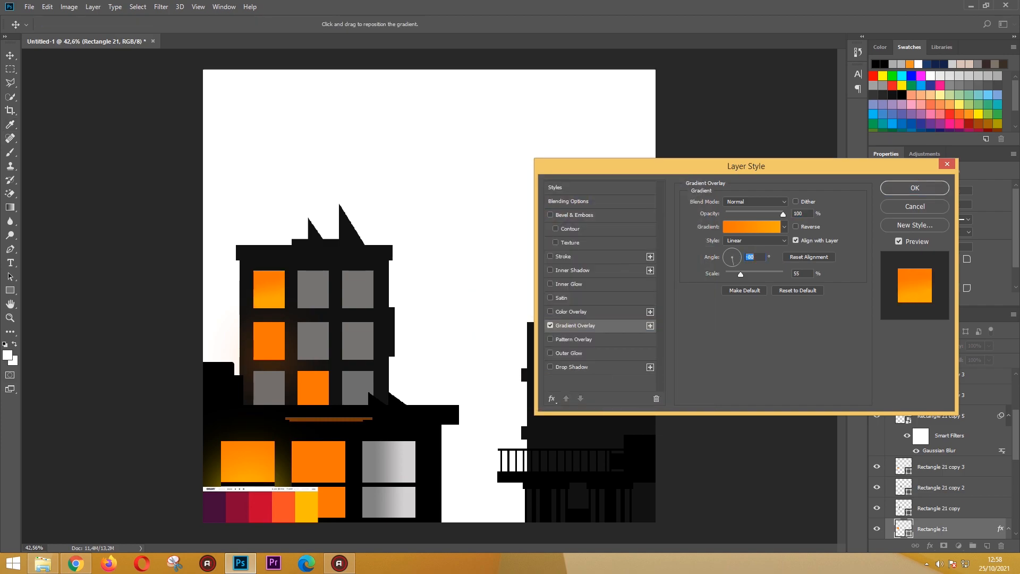
key(Return)
double_click(984, 379)
click(551, 326)
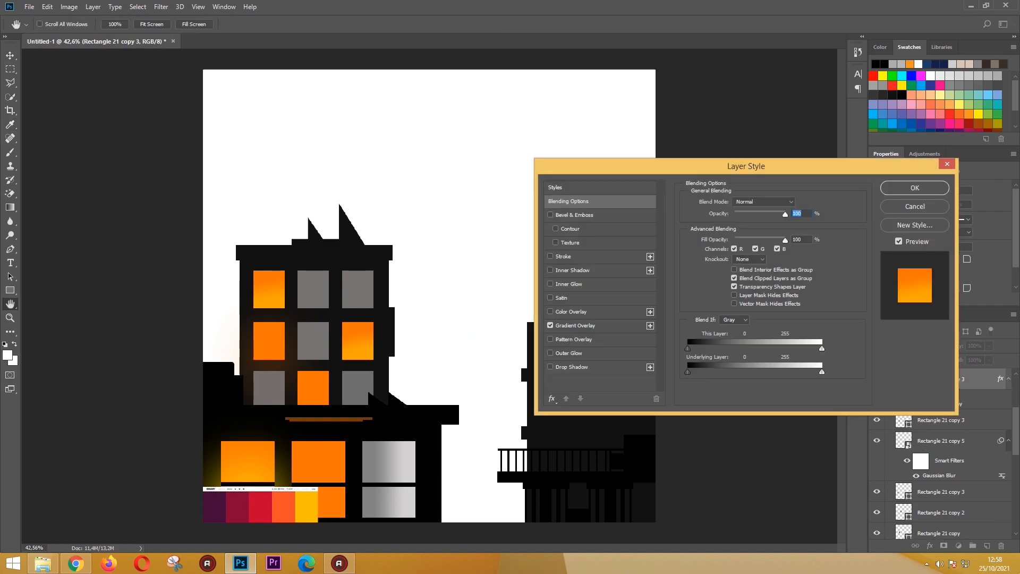
key(Escape)
Apply the same orange Gradient Overlay to the lit centre window in the left tower's bottom row.
click(313, 388)
double_click(983, 379)
click(576, 325)
key(Return)
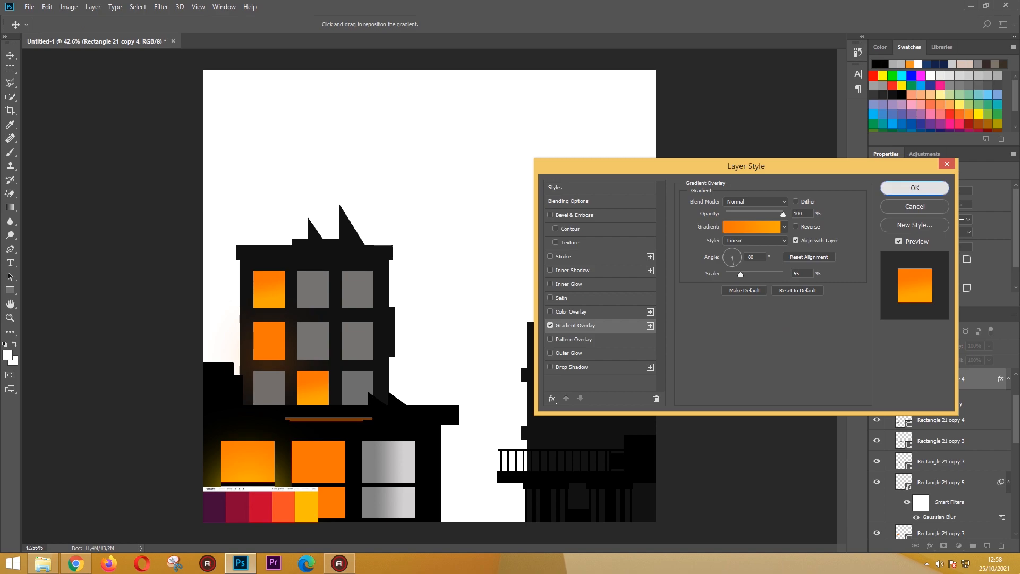
Apply the orange Gradient Overlay to the front building's middle window.
click(319, 461)
double_click(983, 511)
click(576, 326)
key(Return)
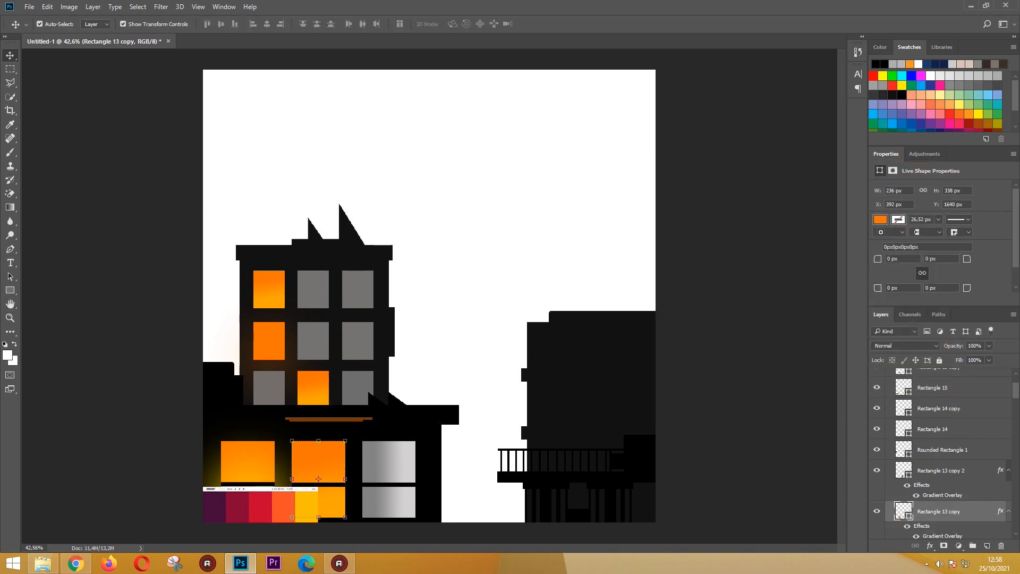
Draw an orange window of about 126 by 142 px on the right tower and duplicate it into two columns of four.
key(u)
drag(569, 367, 556, 504)
key(v)
key(ctrl+t)
key(Return)
click(601, 504)
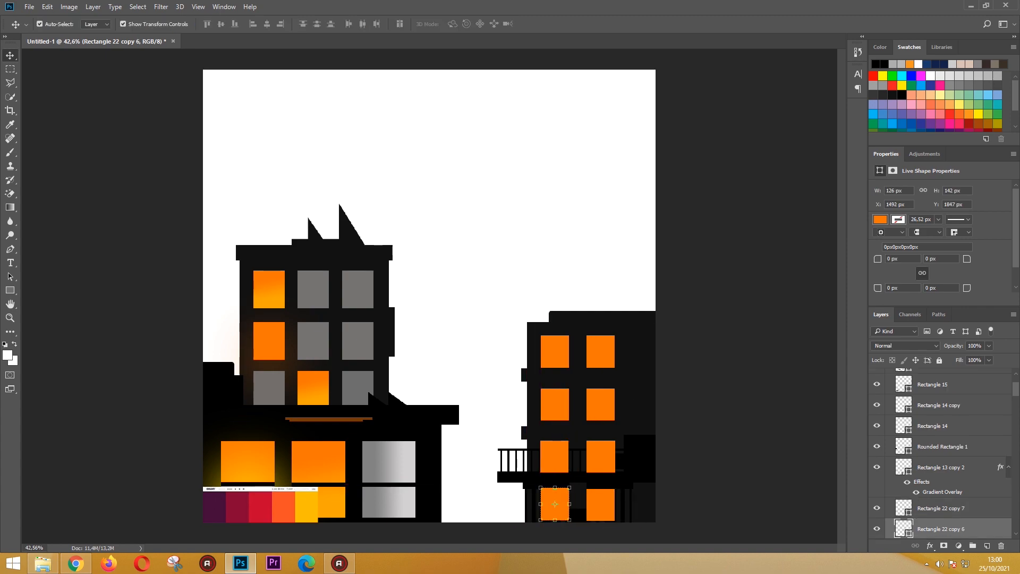
Group the four lower windows of the right tower.
click(600, 456)
click(941, 446)
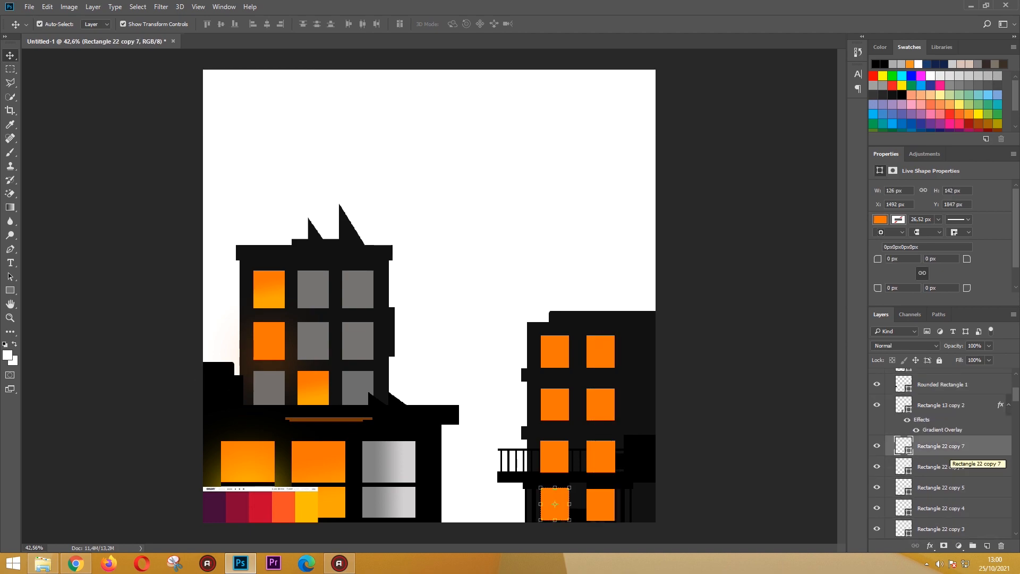
click(601, 456)
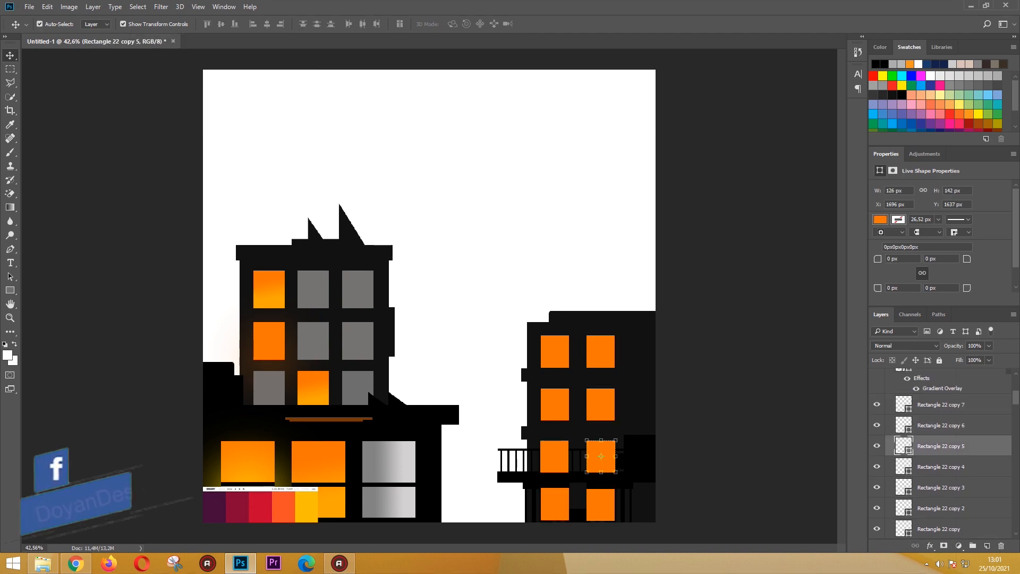
key(ctrl+g)
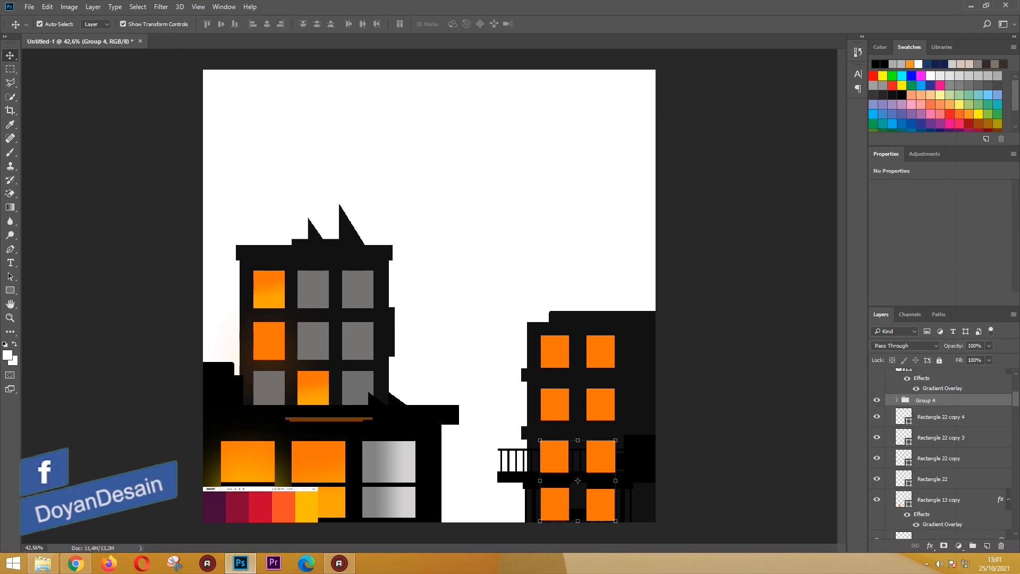
Move the right tower's window group back in the layer order until it sits behind the balcony railing.
double_click(956, 441)
key(Escape)
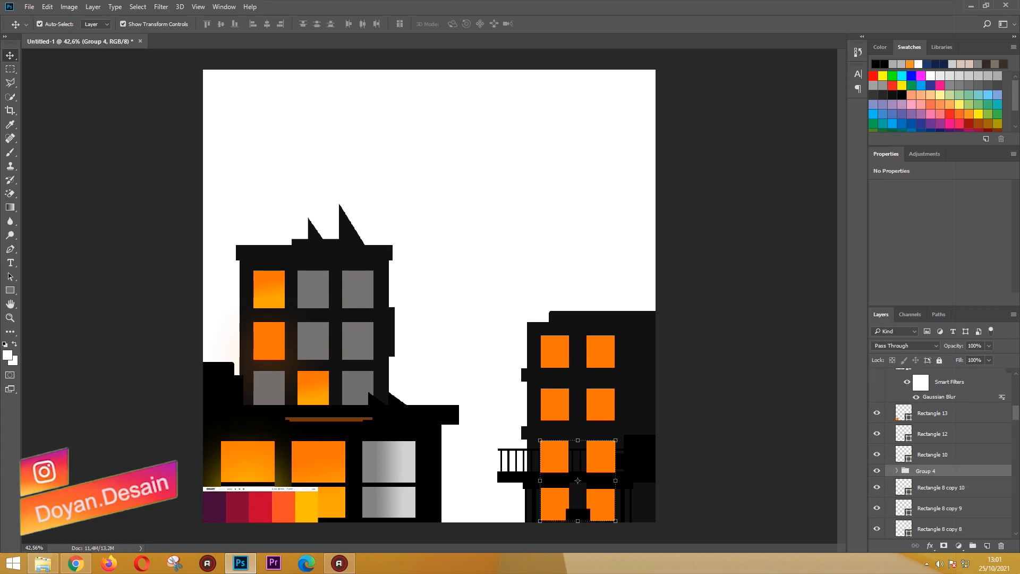
key(ctrl+bracketleft)
key(ctrl+bracketleft)
key(ctrl+bracketleft)
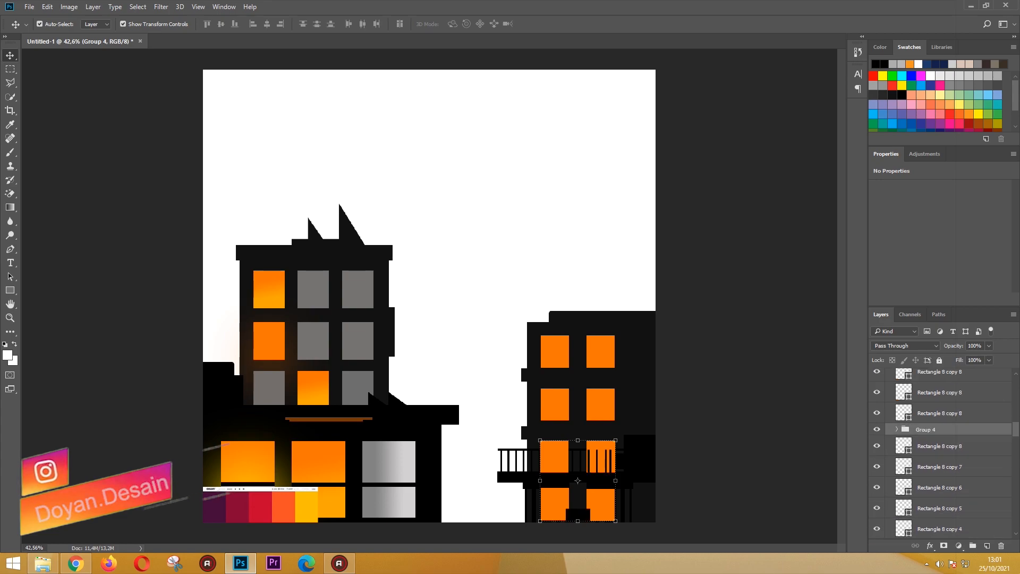
key(ctrl+bracketleft)
key(ctrl+bracketleft)
key(ctrl+bracketleft)
key(ctrl+bracketleft)
key(ctrl+bracketleft)
key(ctrl+bracketleft)
key(ctrl+bracketleft)
key(ctrl+bracketleft)
key(ctrl+bracketleft)
key(ctrl+bracketleft)
key(ctrl+bracketleft)
key(ctrl+bracketleft)
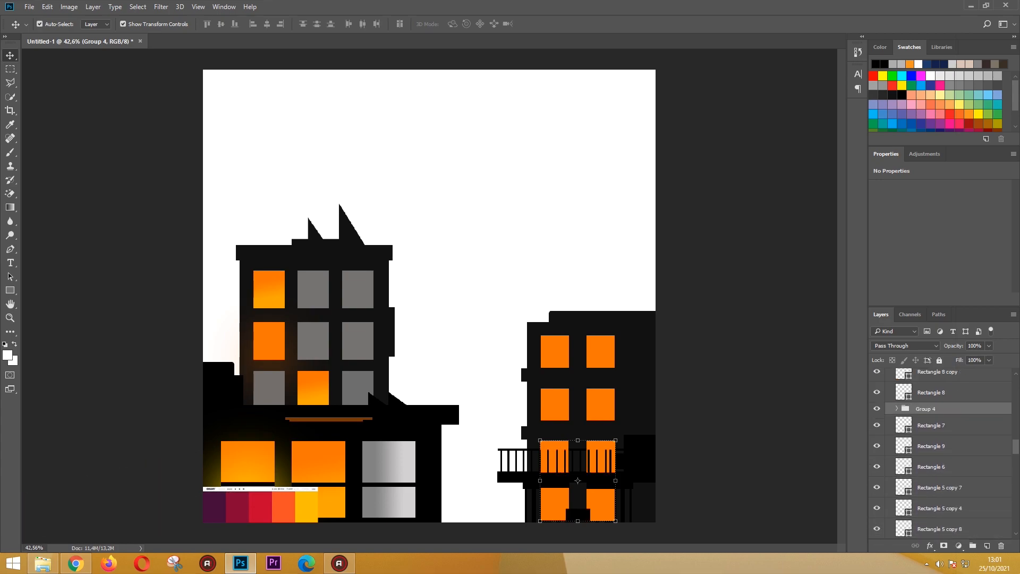
scroll(941, 452, down, 2)
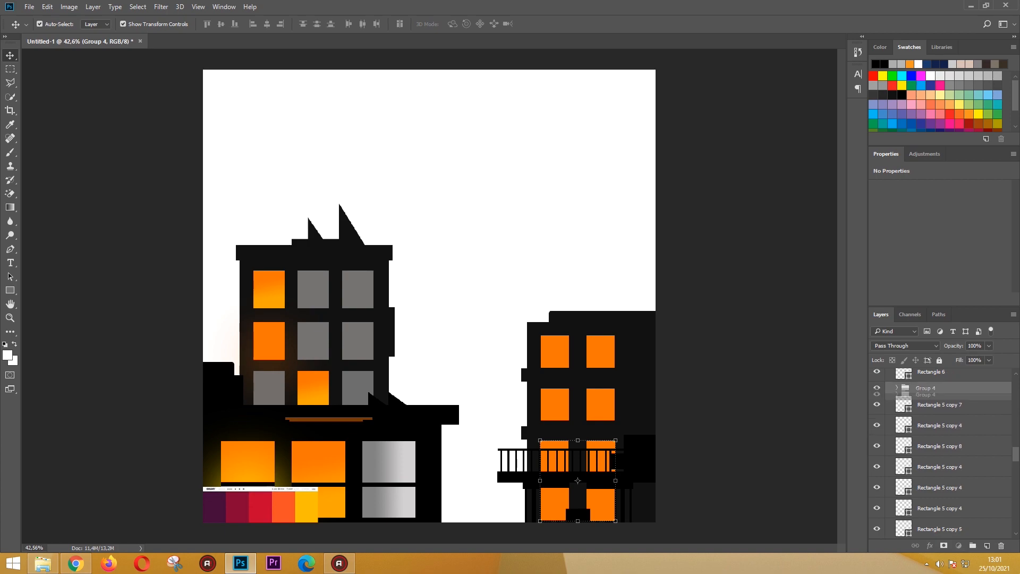
Move the window group further back behind the ground-floor posts and out of Group 1, placing it just above Group 2.
key(ctrl+bracketleft)
key(ctrl+bracketleft)
key(ctrl+bracketleft)
key(ctrl+bracketleft)
key(ctrl+bracketleft)
key(ctrl+bracketleft)
key(ctrl+bracketleft)
key(ctrl+bracketleft)
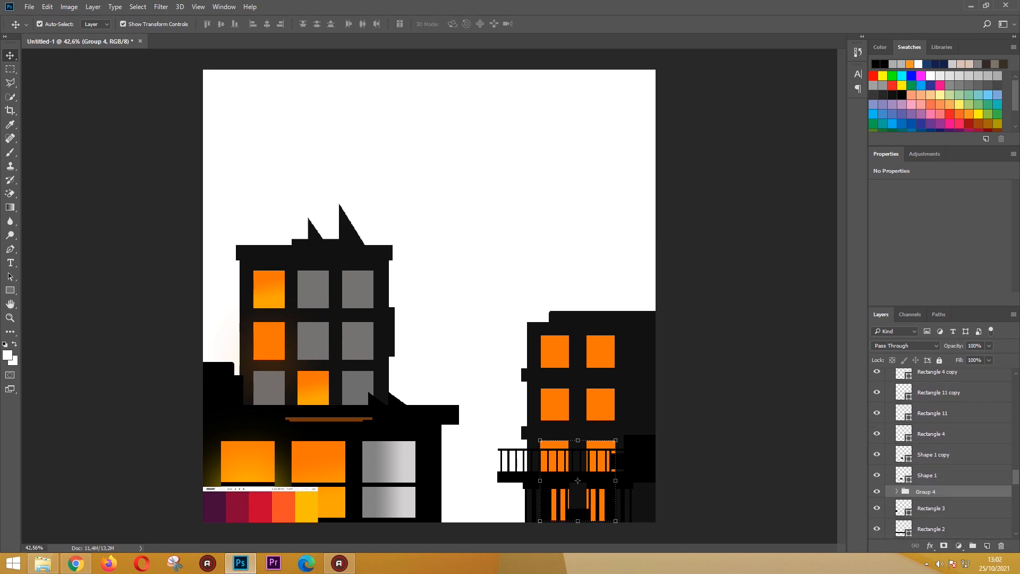
key(ctrl+bracketleft)
key(ctrl+bracketleft)
key(ctrl+bracketleft)
scroll(941, 452, down, 2)
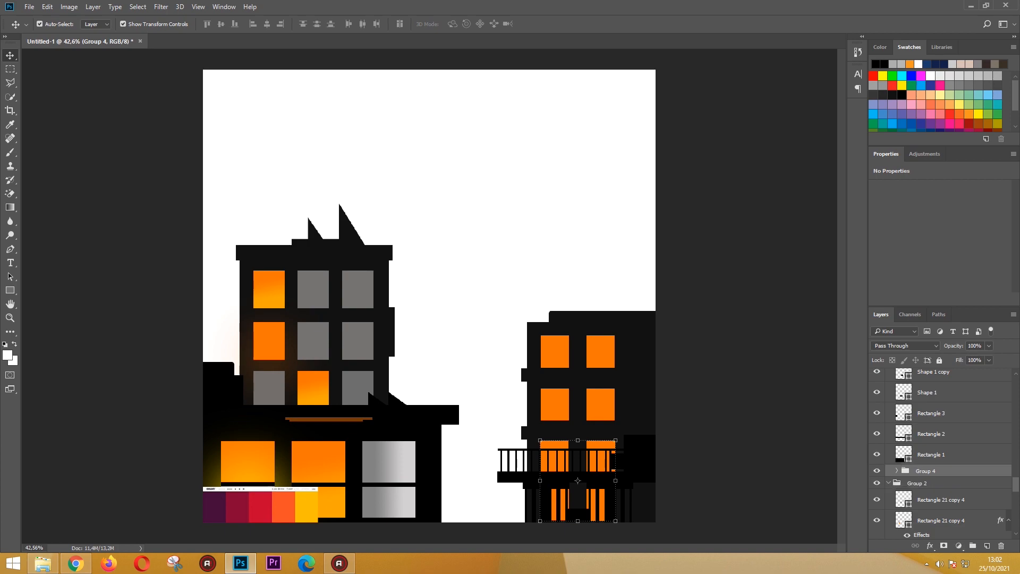
drag(926, 476, 926, 482)
Collapse the Group 1 and Group 2 layer groups and select Group 3.
click(925, 483)
scroll(925, 467, up, 18)
click(889, 395)
click(888, 420)
click(918, 408)
click(917, 420)
click(917, 432)
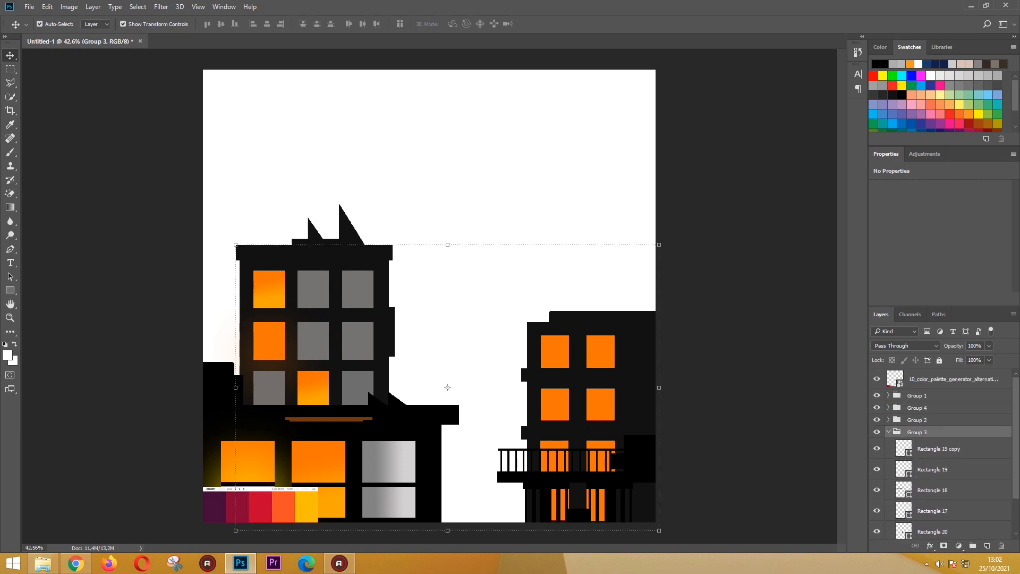
Duplicate windows from the right tower's top two rows into a third column at the canvas edge.
click(555, 351)
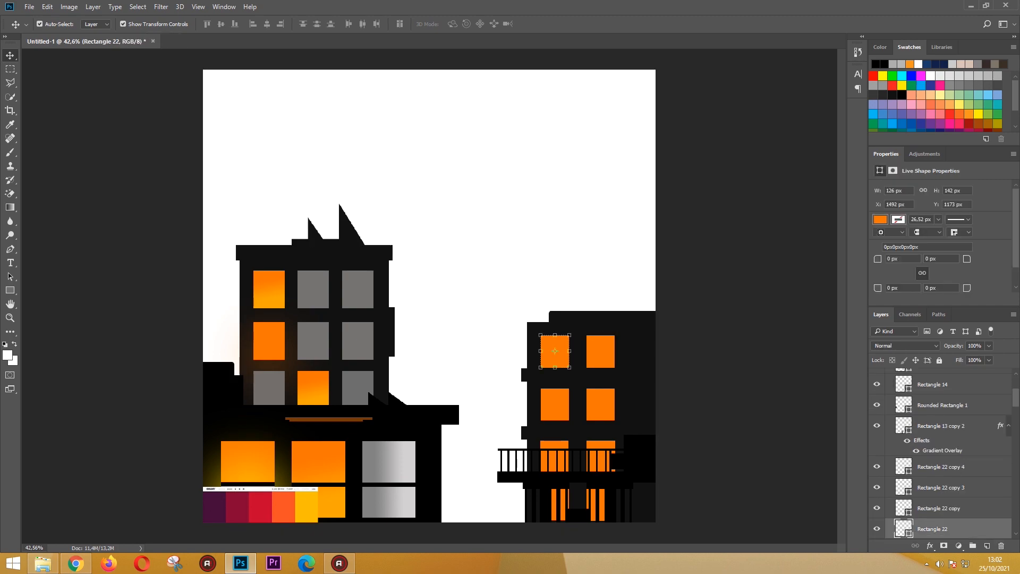
drag(555, 351, 641, 351)
drag(599, 405, 643, 402)
Expand Group 4 and duplicate a bottom-row window into the right tower's third column.
scroll(904, 415, up, 5)
click(889, 395)
click(889, 432)
click(898, 407)
click(888, 407)
click(555, 446)
drag(606, 446, 651, 464)
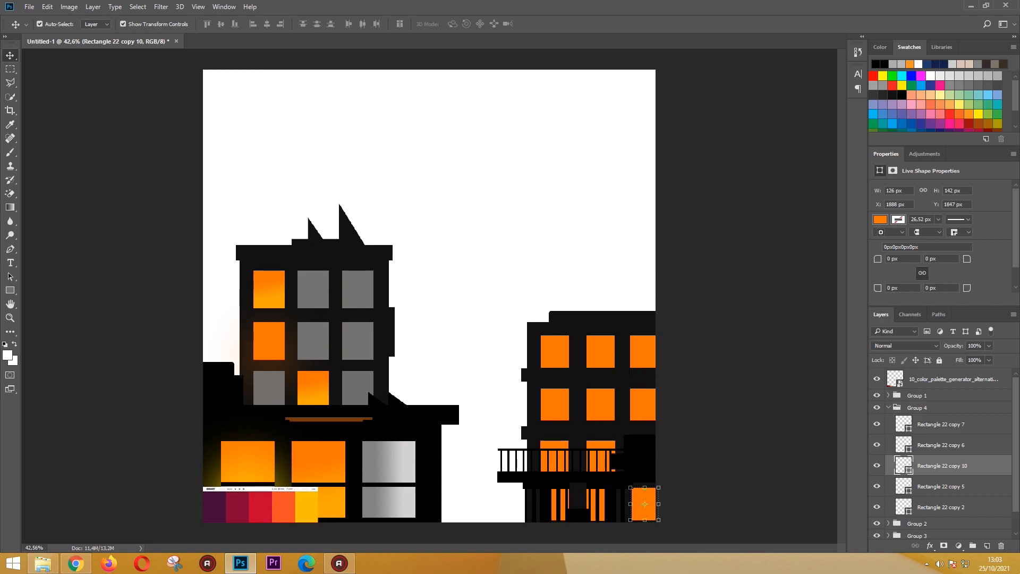
Change the new bottom-row window's fill to grey with the copied colour value.
double_click(903, 466)
key(ctrl+v)
key(Return)
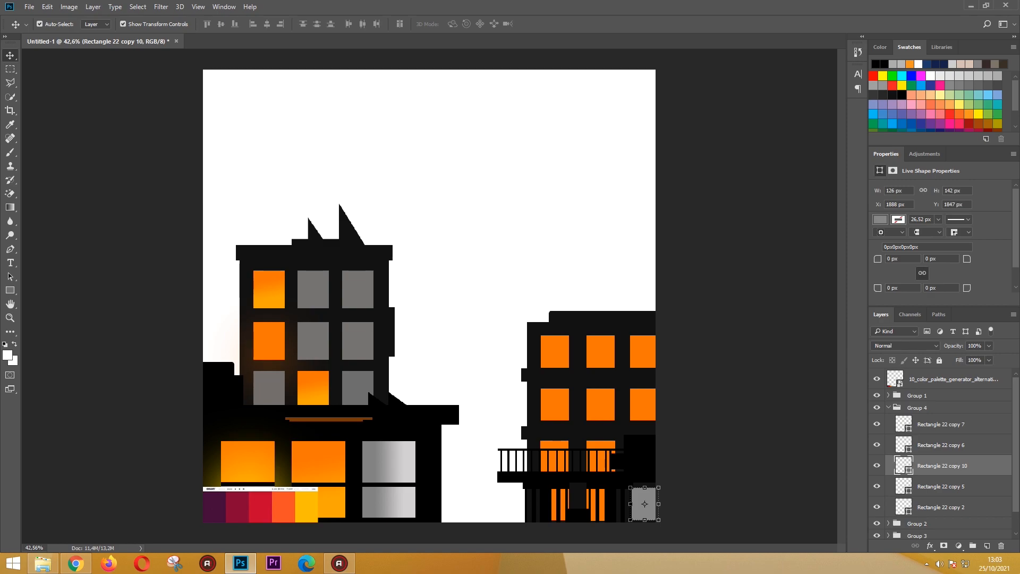
Add a Gradient Overlay to the grey bottom-row window and set its start colour stop to 838282.
double_click(988, 466)
click(574, 324)
click(750, 226)
double_click(490, 338)
text(838282)
click(759, 231)
Sample the end colour stop from the front building's light grey window, set the angle to -16°, and apply the overlay.
double_click(694, 337)
click(411, 462)
click(759, 231)
click(684, 185)
click(740, 259)
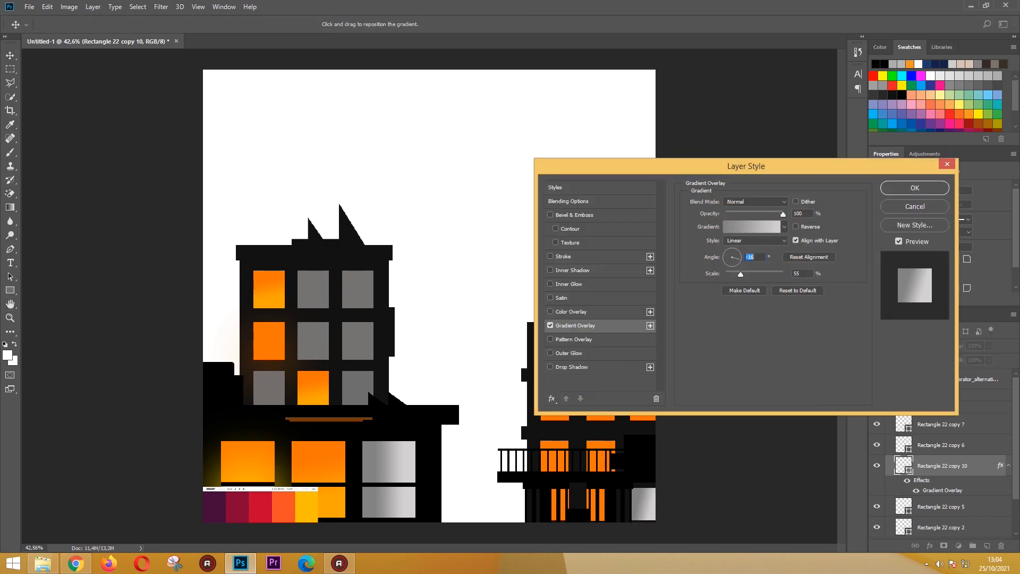
click(915, 188)
Apply the grey Gradient Overlay to the right tower's bottom-row first window and reopen the overlay's settings.
double_click(987, 424)
click(575, 325)
click(915, 187)
double_click(903, 424)
click(759, 248)
double_click(943, 449)
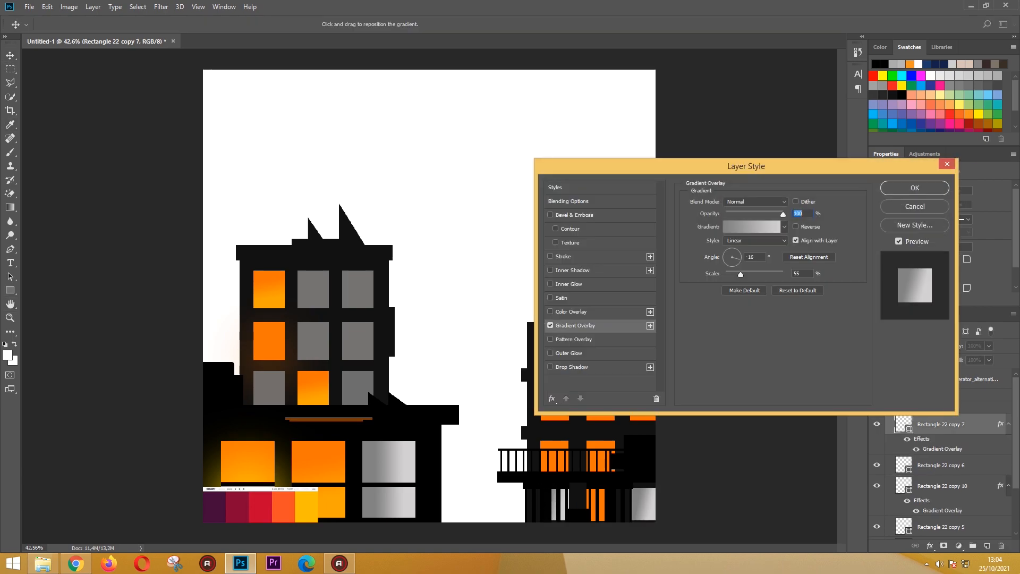
Darken the gradient's start colour stop to a very dark grey and apply the overlay.
click(750, 226)
double_click(490, 337)
drag(520, 314, 520, 348)
click(759, 231)
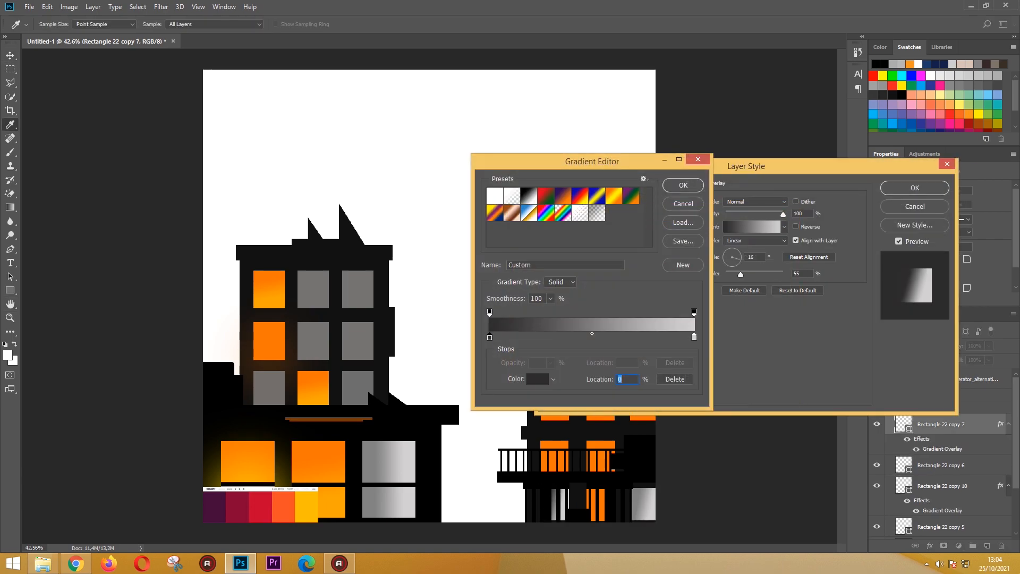
click(684, 185)
click(915, 188)
Apply the dark-to-light grey Gradient Overlay to the first window in the right tower's second row.
click(555, 404)
double_click(988, 529)
click(575, 325)
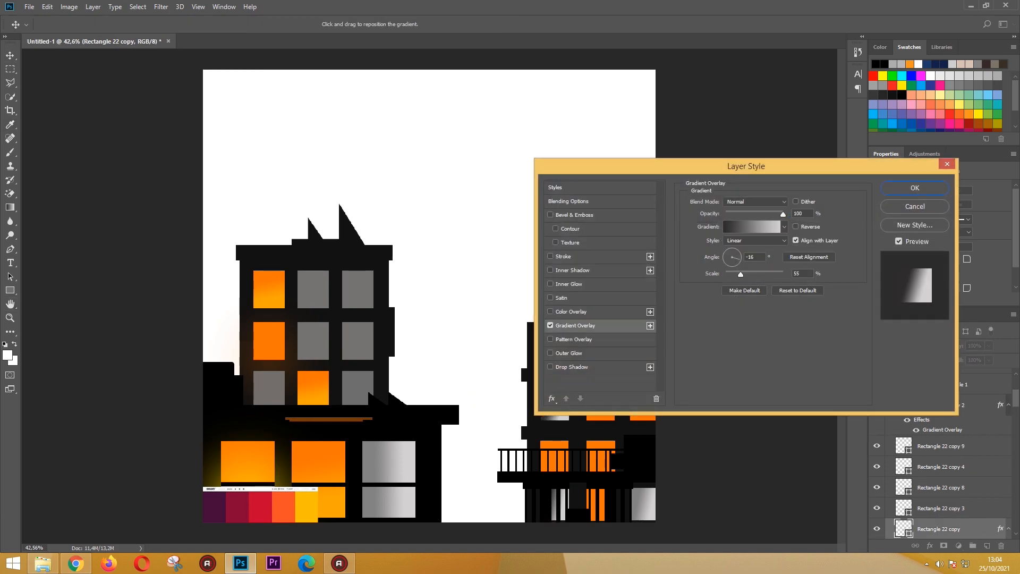
click(916, 188)
Fine-tune the Gradient Overlay's scale on the second row's first window and apply it.
double_click(987, 529)
click(575, 326)
click(751, 227)
click(683, 185)
drag(741, 274, 747, 274)
drag(792, 170, 868, 124)
mouse_move(822, 228)
mouse_down()
mouse_move(831, 228)
mouse_move(815, 212)
mouse_move(815, 227)
mouse_up()
key(Return)
Apply the grey Gradient Overlay to the first window behind the balcony railing.
click(601, 404)
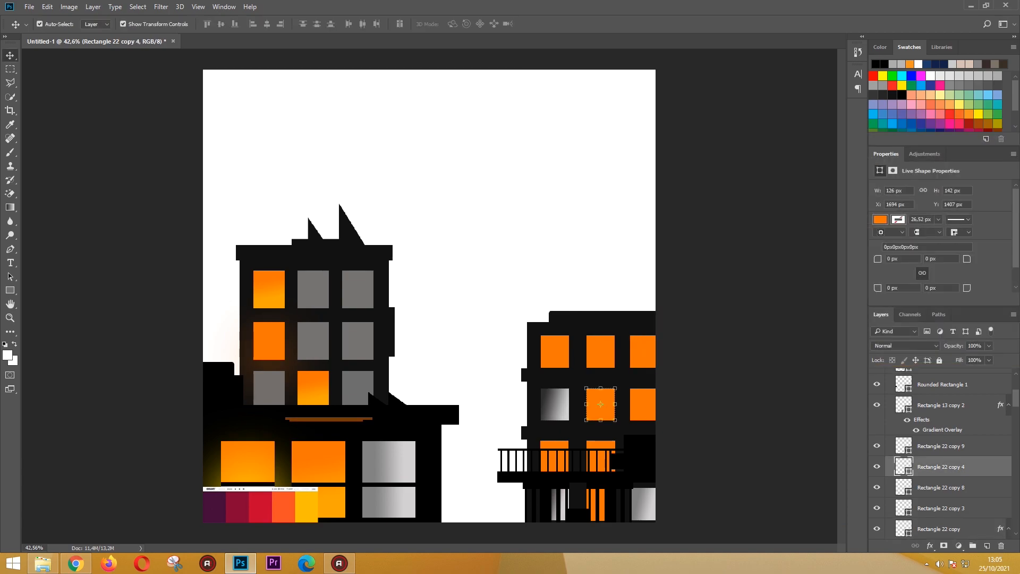
click(553, 460)
click(555, 502)
double_click(942, 430)
key(Return)
click(554, 458)
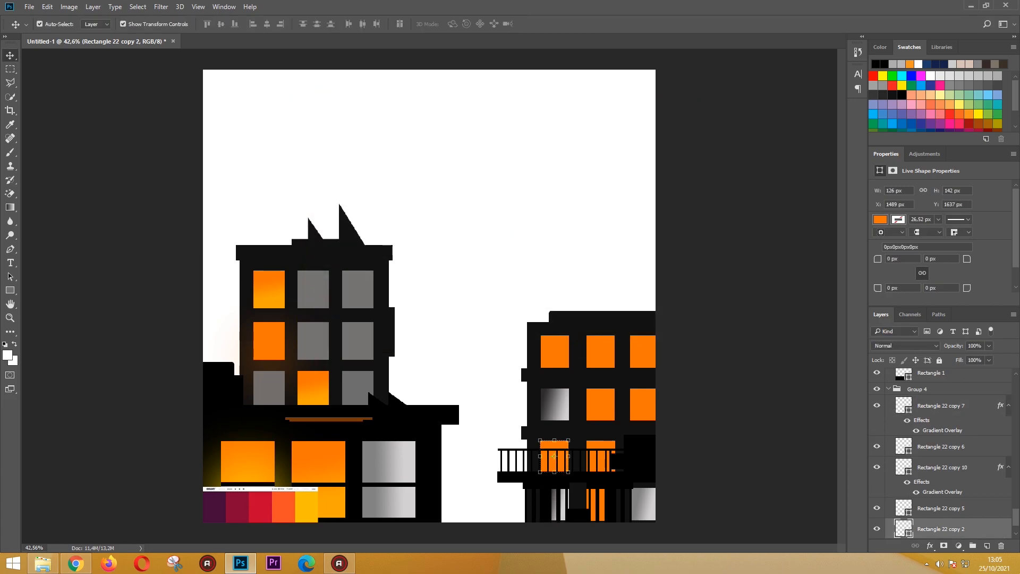
double_click(982, 529)
click(355, 264)
click(680, 125)
Apply the grey Gradient Overlay to the second row's middle window and the top row's first window, without a Color Overlay.
click(600, 405)
double_click(982, 379)
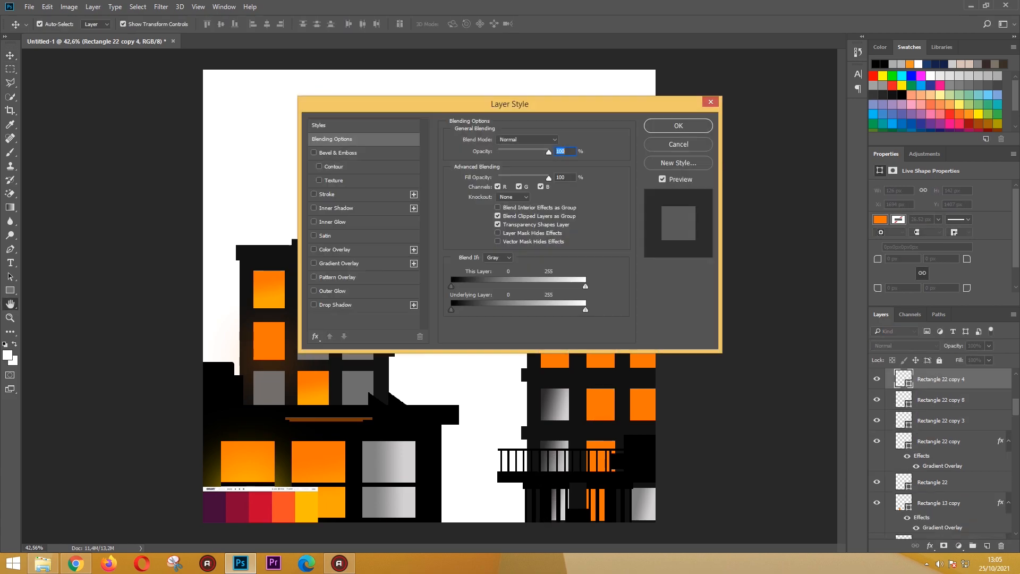
click(343, 261)
click(676, 125)
double_click(982, 502)
click(339, 249)
click(344, 262)
click(316, 249)
click(678, 126)
Draw a stepped roof block and chimney base on the right tower, topped by a stack of about 41 by 104 px.
click(644, 405)
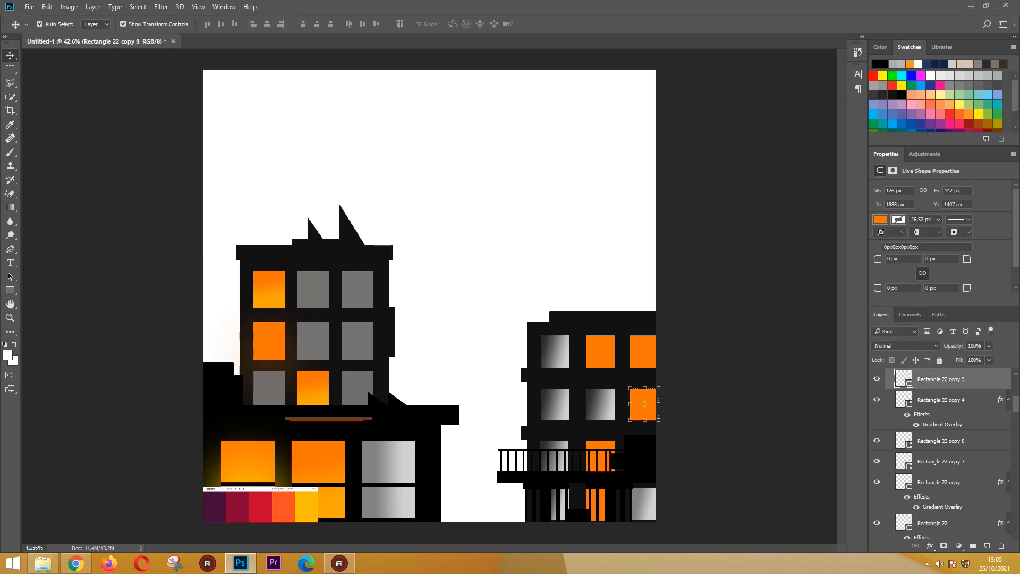
key(u)
key(v)
click(604, 323)
scroll(944, 457, up, 7)
key(u)
drag(653, 318, 655, 313)
drag(641, 259, 646, 280)
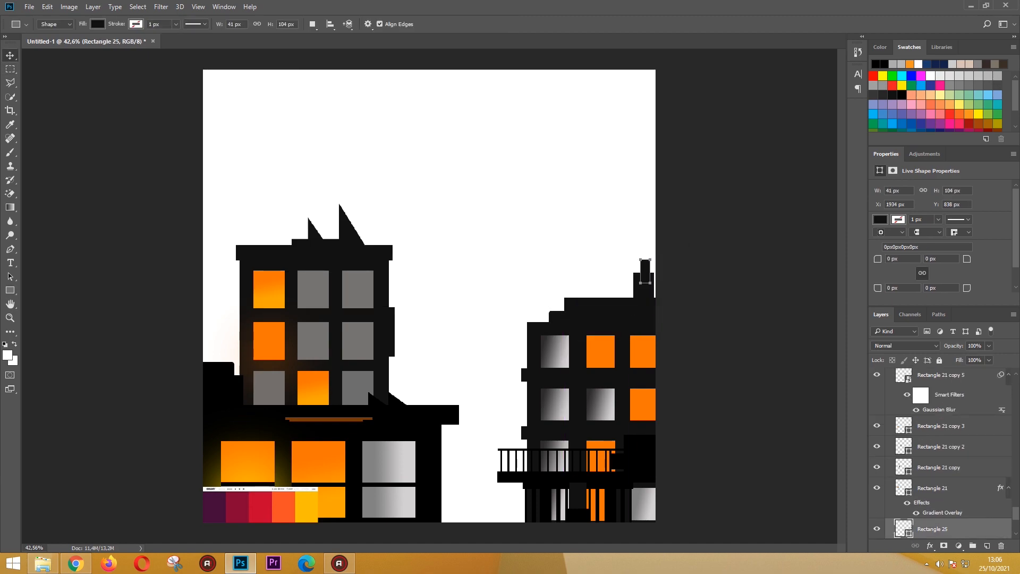
Collapse the open layer groups and select the Background layer.
click(717, 319)
scroll(943, 457, up, 15)
click(889, 396)
click(888, 407)
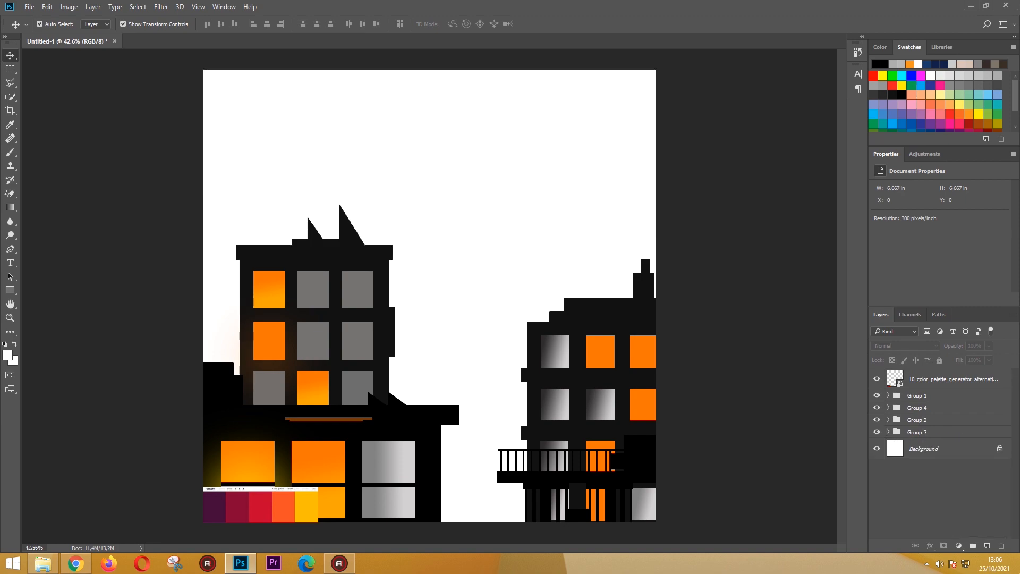
click(924, 449)
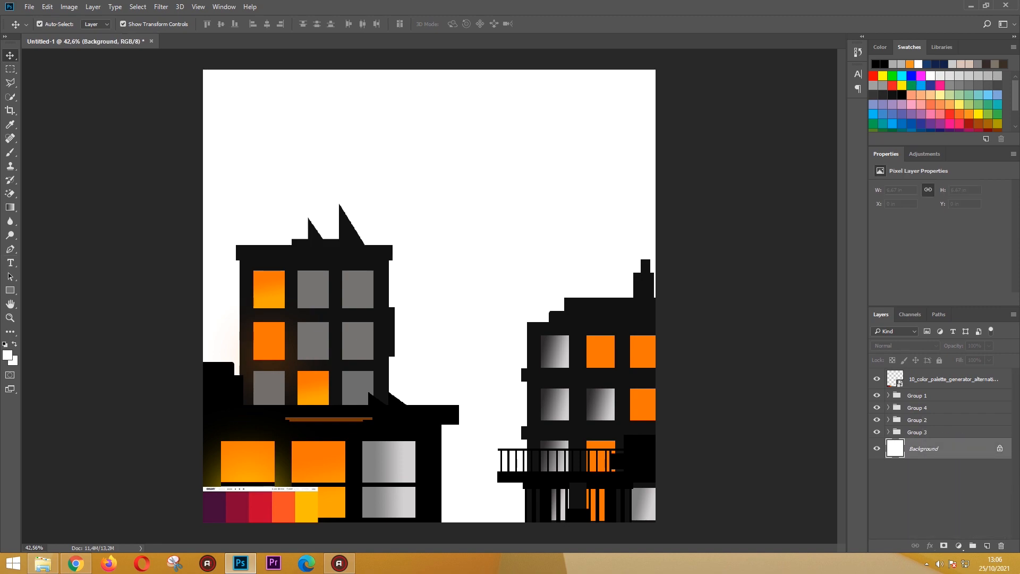
Draw a tall block of about 724 by 1386 px behind the left tower and fill it with dark grey 252424.
key(u)
drag(464, 273, 302, 528)
key(v)
drag(428, 225, 392, 167)
double_click(896, 449)
drag(521, 364, 520, 353)
key(Return)
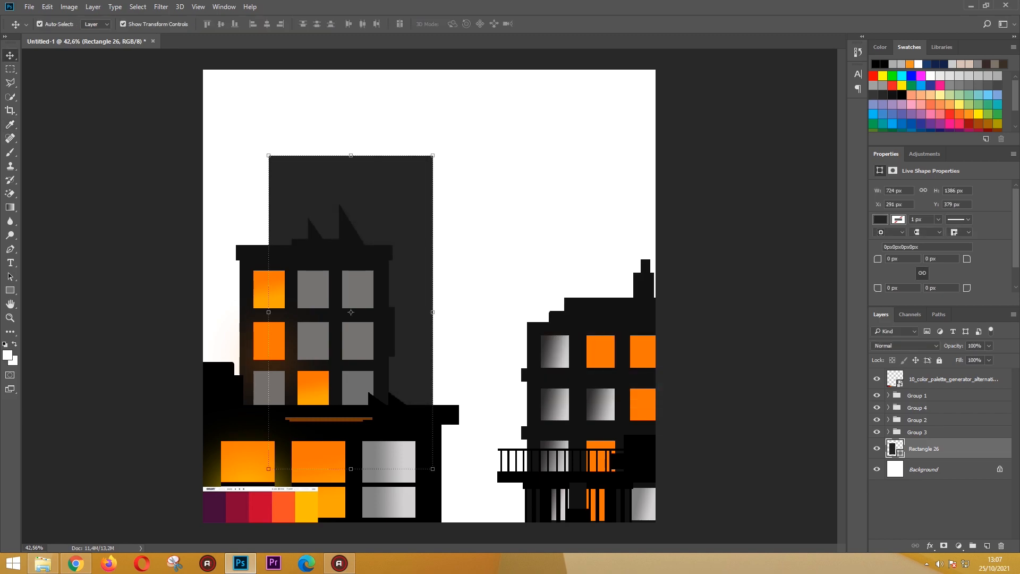
Draw a dark grey block behind the right tower and resize it to about 947 by 1248 px.
drag(564, 512, 674, 524)
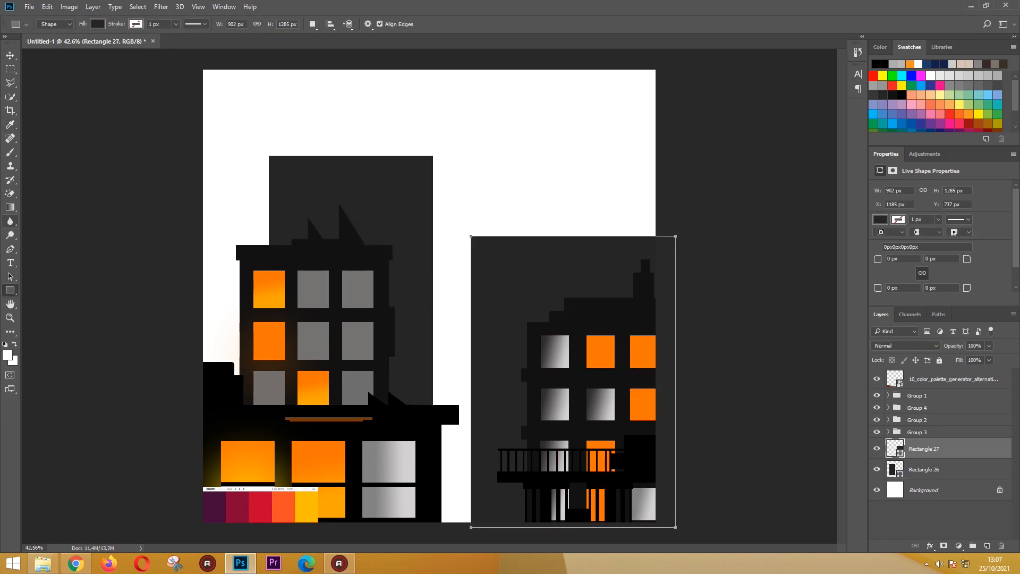
key(v)
drag(520, 256, 495, 285)
drag(651, 382, 662, 382)
drag(534, 272, 537, 272)
key(Return)
drag(556, 236, 556, 244)
click(10, 291)
key(Return)
right_click(10, 290)
click(53, 341)
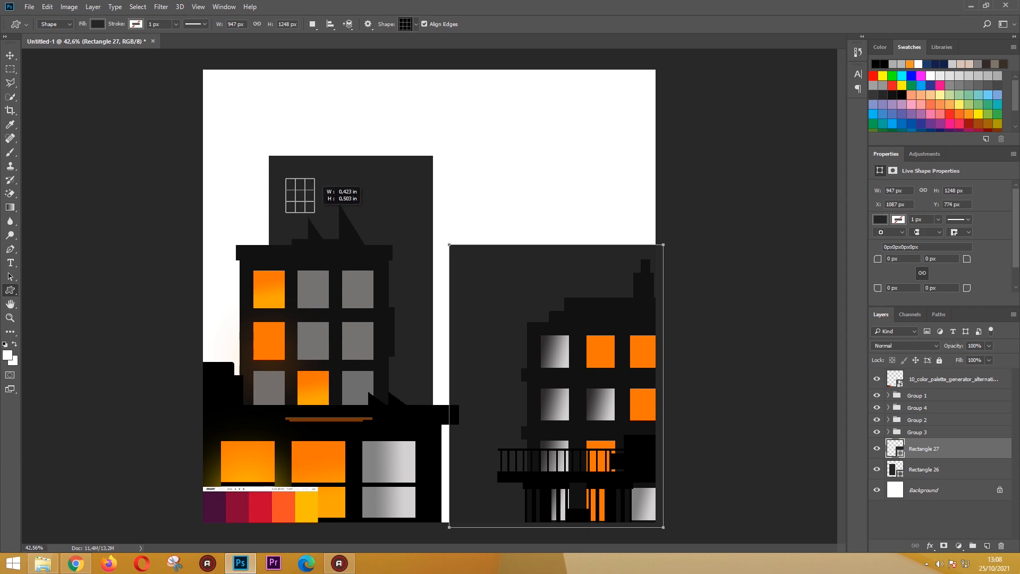
drag(314, 212, 315, 213)
key(ctrl+z)
right_click(10, 290)
click(53, 290)
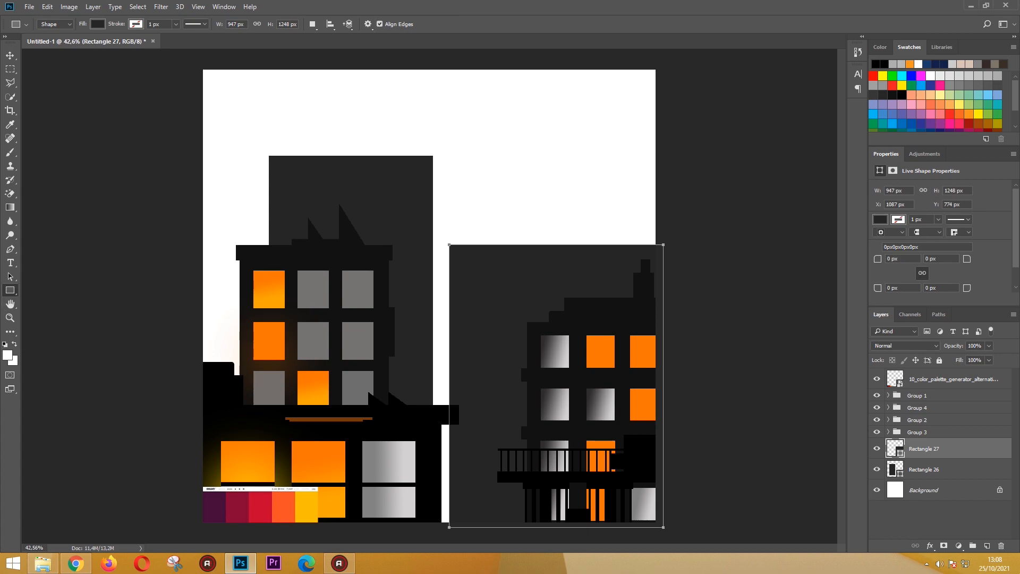
Draw a window of about 128 by 127 px near the top of the tall back tower and fill it with the existing window grey.
drag(313, 216, 311, 207)
double_click(895, 449)
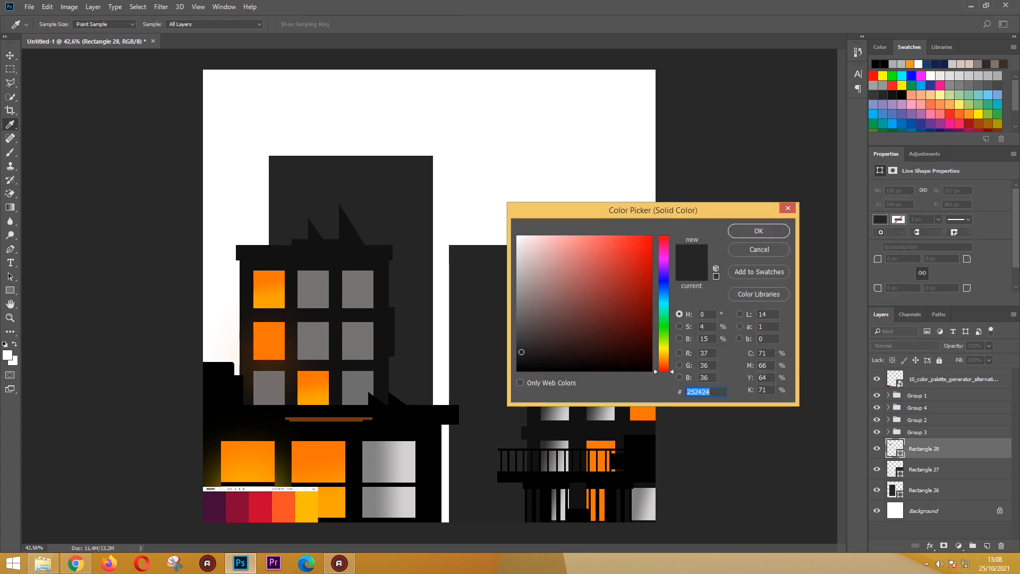
click(313, 290)
key(Return)
Duplicate the grey window across the tall back tower to form a top row of three, with another copy below the middle one.
key(ctrl+j)
key(v)
drag(303, 196, 408, 196)
key(ctrl+j)
click(343, 194)
drag(344, 194, 349, 237)
click(402, 196)
Duplicate the windows down the tall back tower's right-hand column and complete its second row.
key(ctrl+j)
drag(401, 207, 401, 273)
key(ctrl+z)
key(Escape)
key(ctrl+j)
drag(401, 196, 402, 365)
drag(298, 195, 298, 236)
drag(403, 365, 402, 408)
click(335, 231)
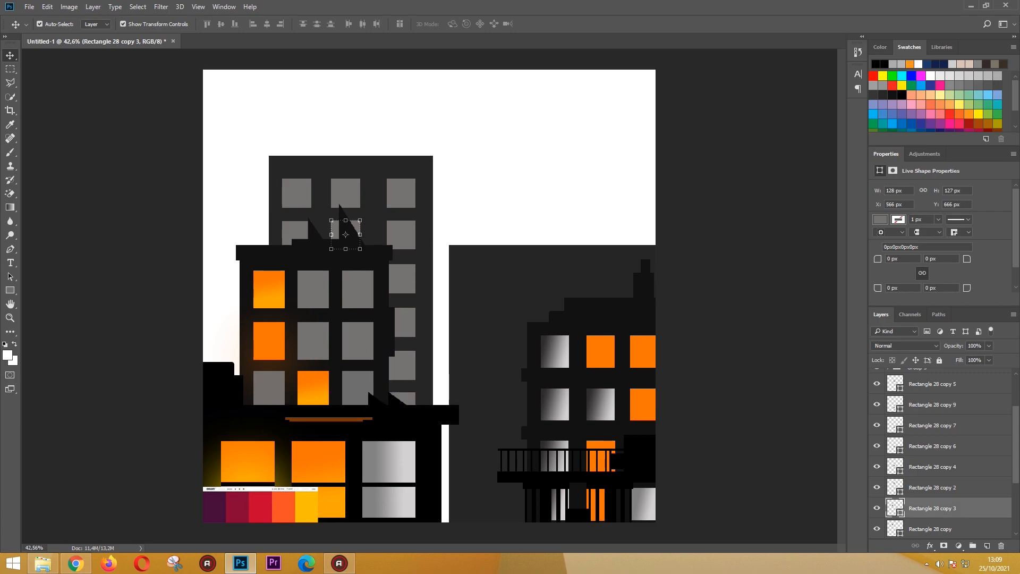
Apply a Gradient Overlay to the first and fourth windows in the tall back tower's right-hand column.
click(402, 194)
double_click(978, 488)
click(372, 264)
click(679, 126)
click(405, 322)
double_click(896, 446)
click(761, 249)
double_click(978, 446)
click(371, 262)
click(680, 125)
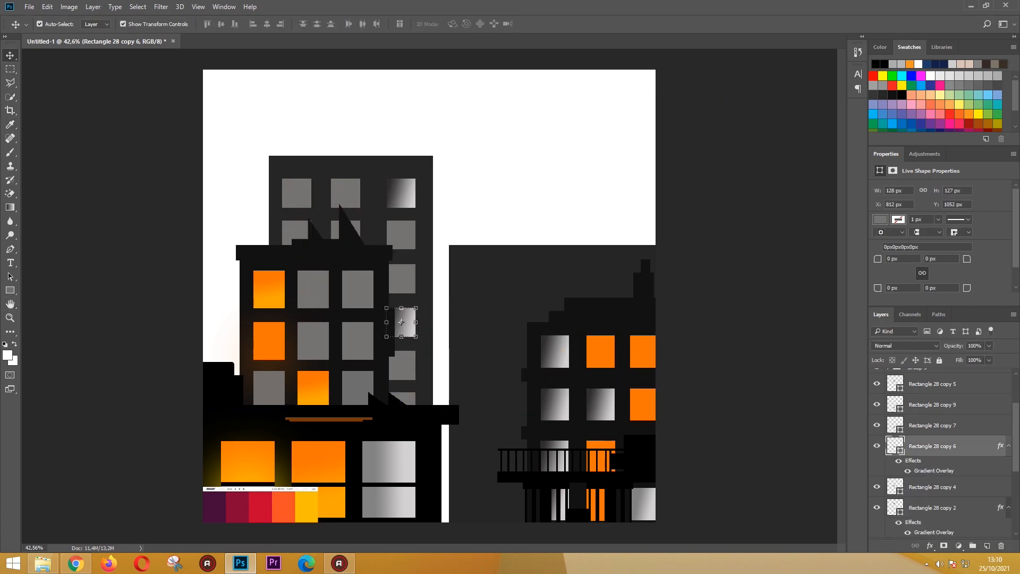
Apply a Gradient Overlay to the third and fifth right-column windows and the left second-row window of the tall back tower.
click(403, 278)
double_click(978, 486)
click(371, 263)
click(679, 125)
click(296, 233)
double_click(978, 528)
click(371, 263)
click(679, 126)
click(401, 362)
double_click(978, 400)
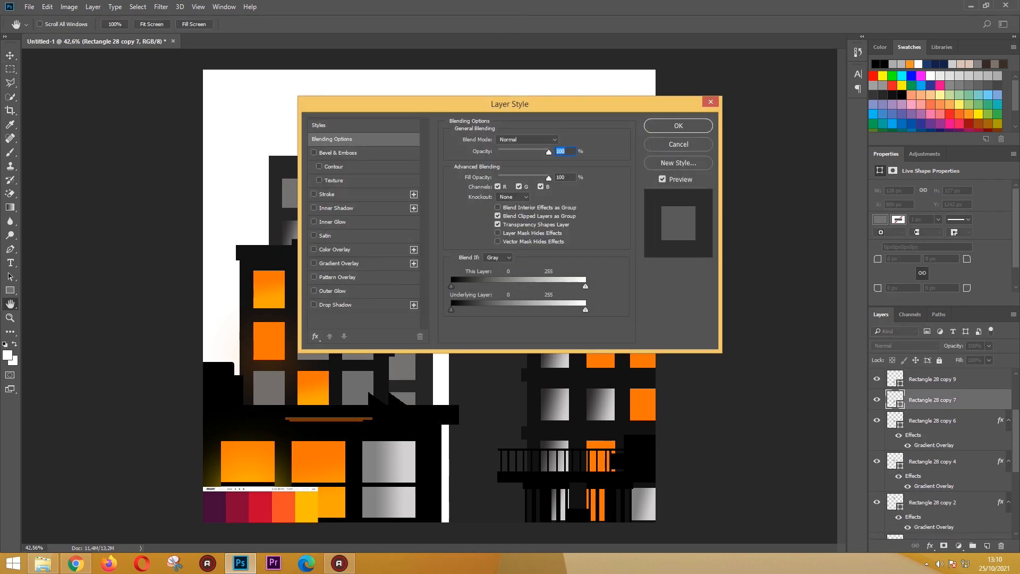
click(371, 263)
click(679, 126)
Draw a tall grey rectangle of about 185 by 646 px on the left part of the dark grey tower behind the right building.
click(296, 192)
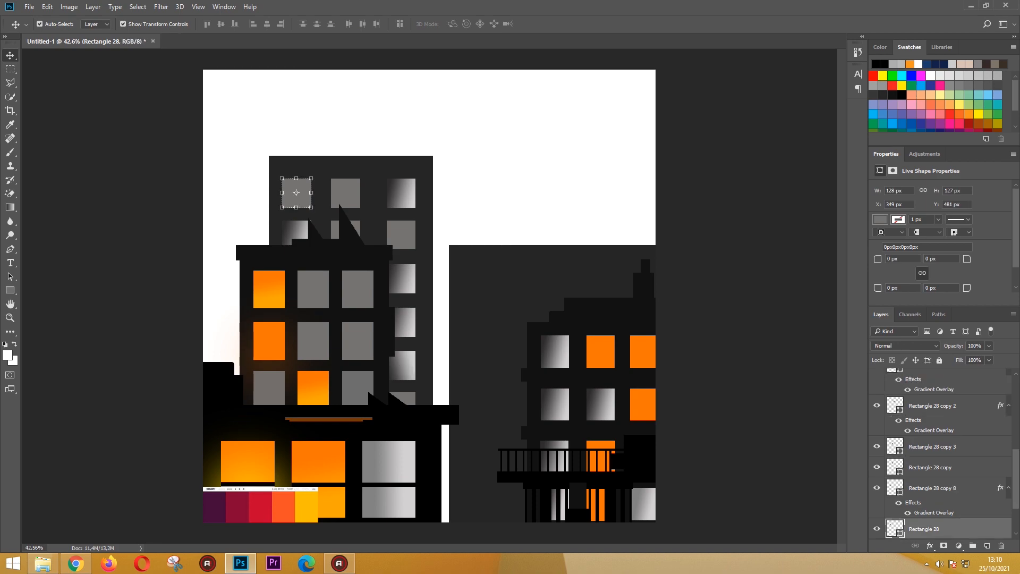
key(u)
drag(503, 458, 506, 419)
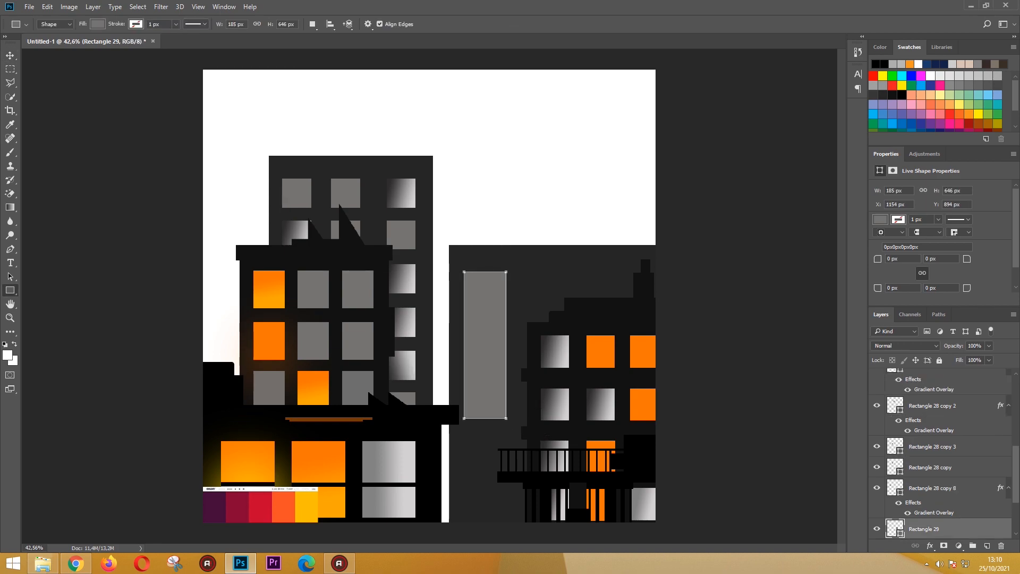
Draw a grey window of about 154 by 177 px beside the tall rectangle, with one copy to its right and one below.
drag(559, 313, 592, 292)
key(v)
drag(541, 290, 541, 346)
click(538, 346)
click(525, 348)
click(524, 348)
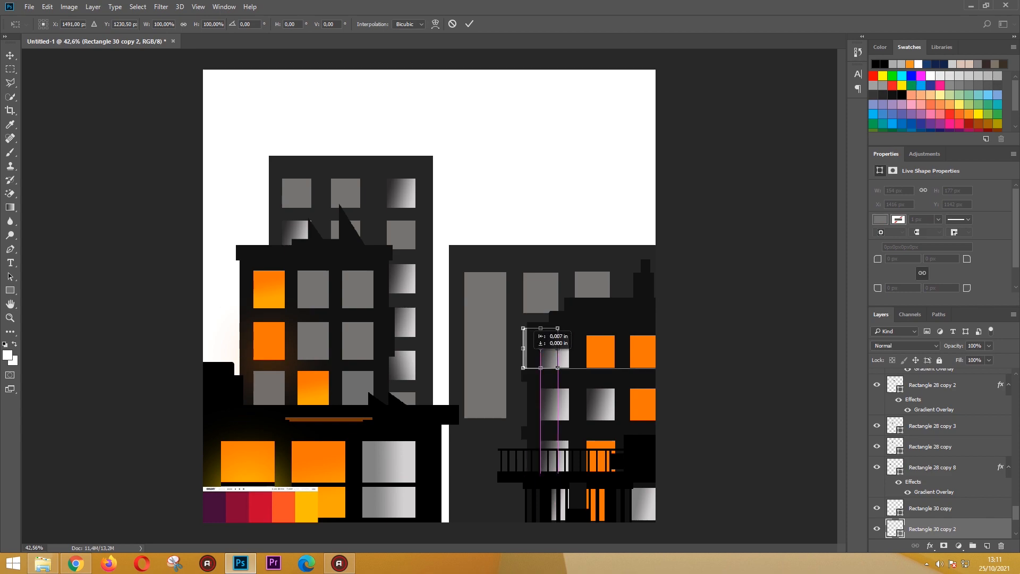
drag(526, 348, 541, 345)
click(470, 24)
Add another copy of the grey window further down the same column, partly hidden behind the front right building.
drag(540, 292, 530, 405)
click(531, 405)
click(527, 405)
key(Escape)
click(527, 405)
key(Escape)
Draw a grey circle of about 157 by 157 px below the tall rectangle on the right back tower.
click(10, 290)
click(53, 311)
drag(468, 435, 504, 470)
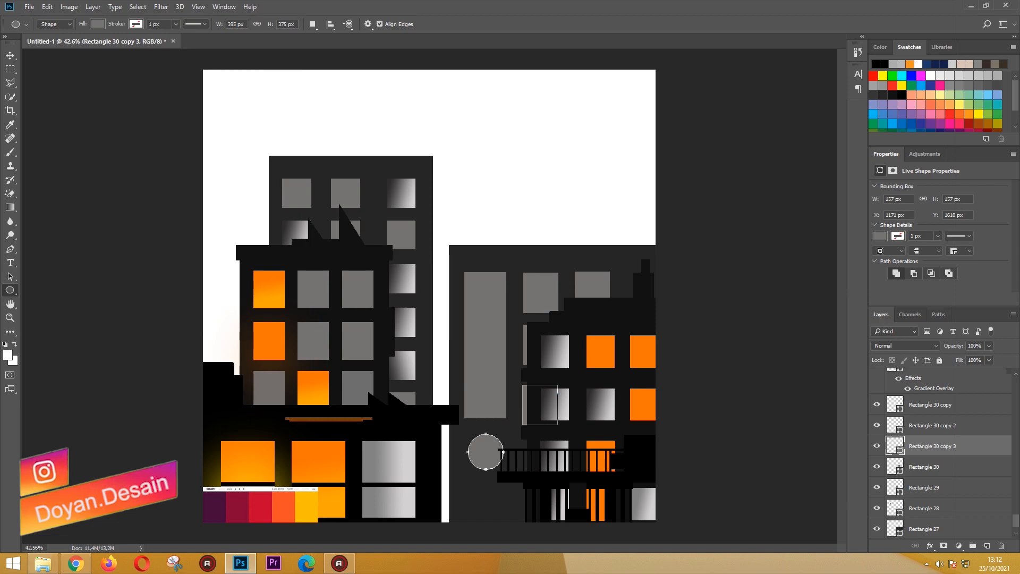
Draw a rounded rectangle of about 858 by 156 px as the right back tower's roof and fill it with the tower's dark grey.
click(10, 290)
click(53, 300)
drag(467, 231, 660, 264)
double_click(895, 446)
click(457, 319)
click(758, 230)
Draw a dark grey Heart Card custom shape over the right back tower's roof.
click(10, 290)
click(65, 341)
click(416, 24)
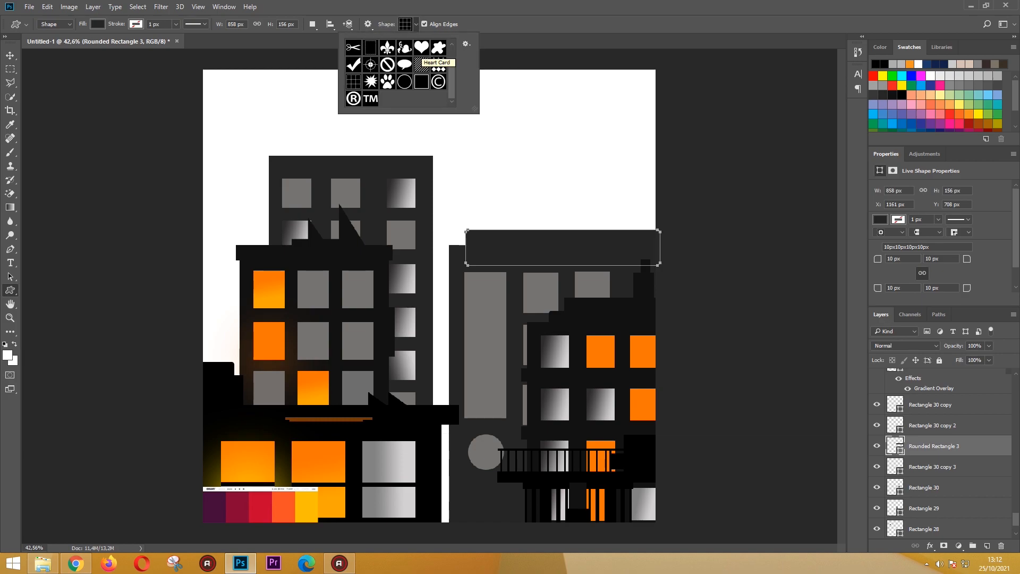
double_click(421, 47)
drag(532, 200, 642, 295)
Rotate the heart shape 180 degrees, shrink it and place it as a pointed dome on the left part of the roof.
click(10, 55)
key(ctrl+t)
double_click(247, 24)
text(9)
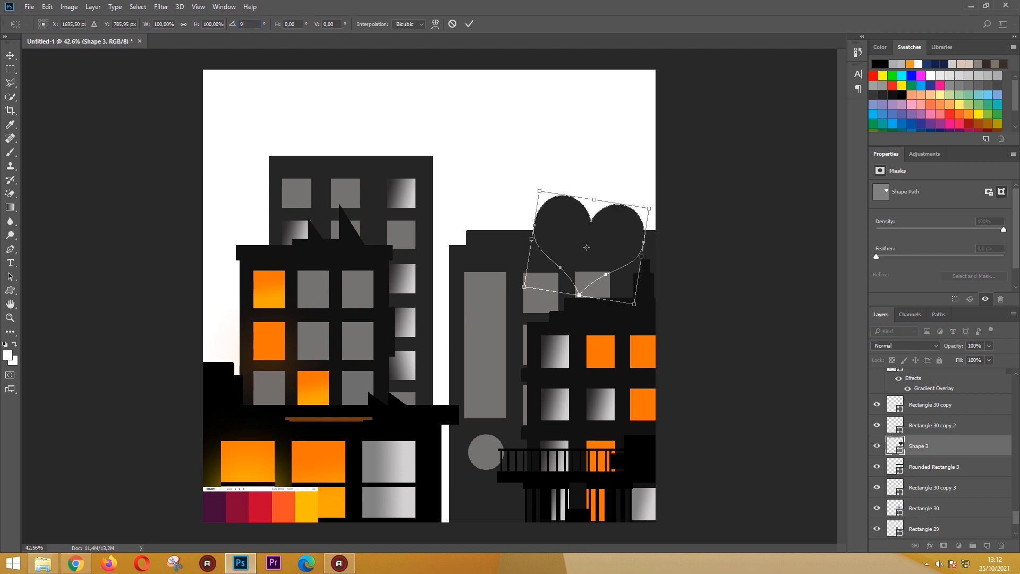
text(0)
double_click(244, 24)
text(180)
key(Return)
key(Return)
drag(589, 223, 514, 219)
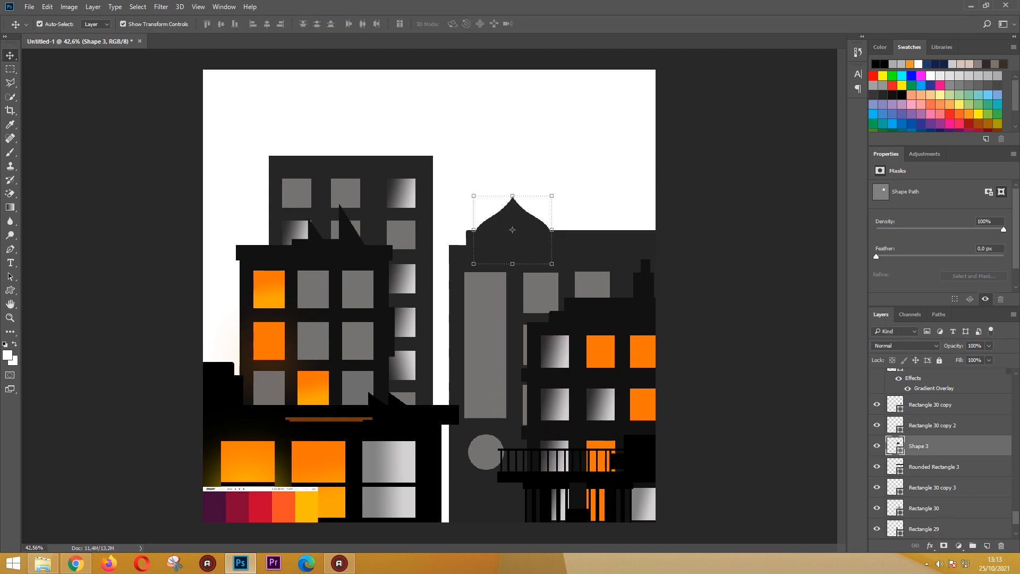
Draw an arrow custom shape with its head poking above the right back tower's roof and place a duplicate beside it.
click(577, 246)
click(10, 291)
click(409, 24)
scroll(393, 63, up, 2)
click(387, 48)
drag(575, 220, 641, 261)
key(v)
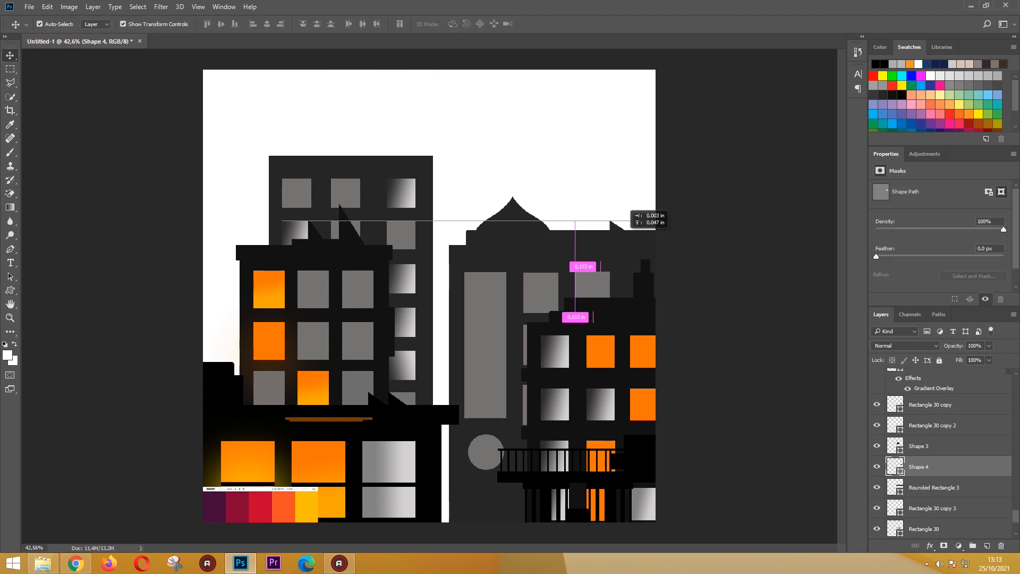
key(ctrl+j)
drag(641, 220, 611, 237)
key(Return)
Recolour the tall grey rectangle on the right back tower to a deep crimson pink.
click(485, 346)
double_click(896, 528)
click(652, 237)
drag(664, 238, 664, 243)
key(Return)
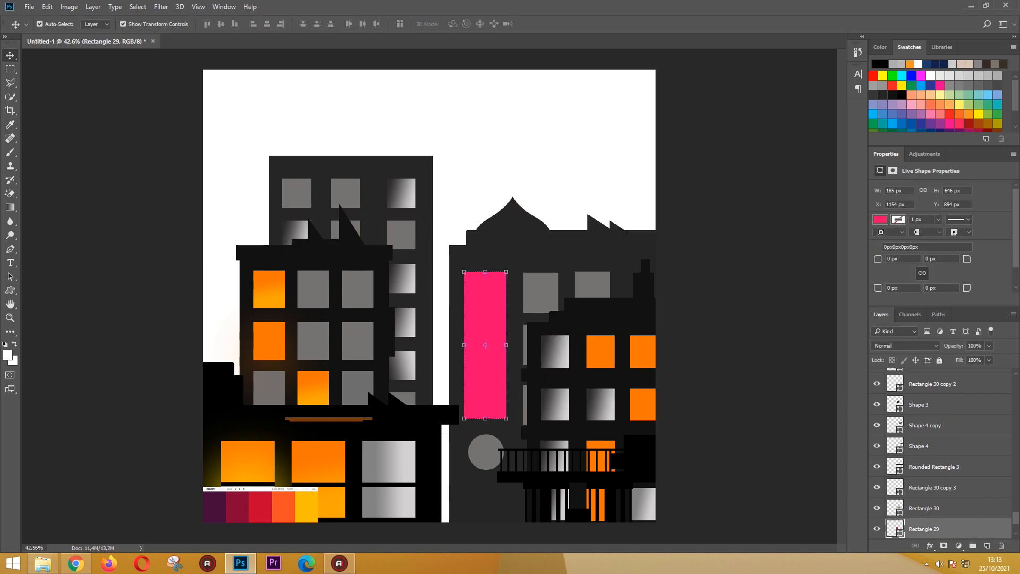
double_click(895, 528)
click(636, 267)
key(Return)
Apply Gaussian Blur to a copy of the crimson rectangle and reduce its height to about 46% over the lower part.
click(161, 7)
mouse_move(175, 123)
click(325, 164)
key(Return)
key(Return)
key(ctrl+t)
key(Return)
drag(485, 272, 485, 351)
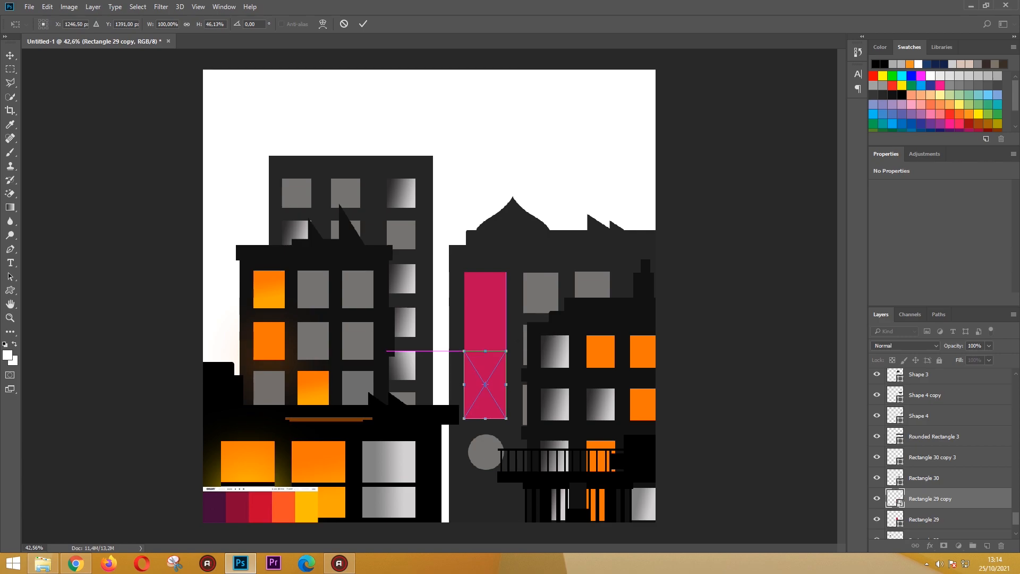
key(Return)
Fill the window beside the crimson rectangle with light orange.
click(540, 292)
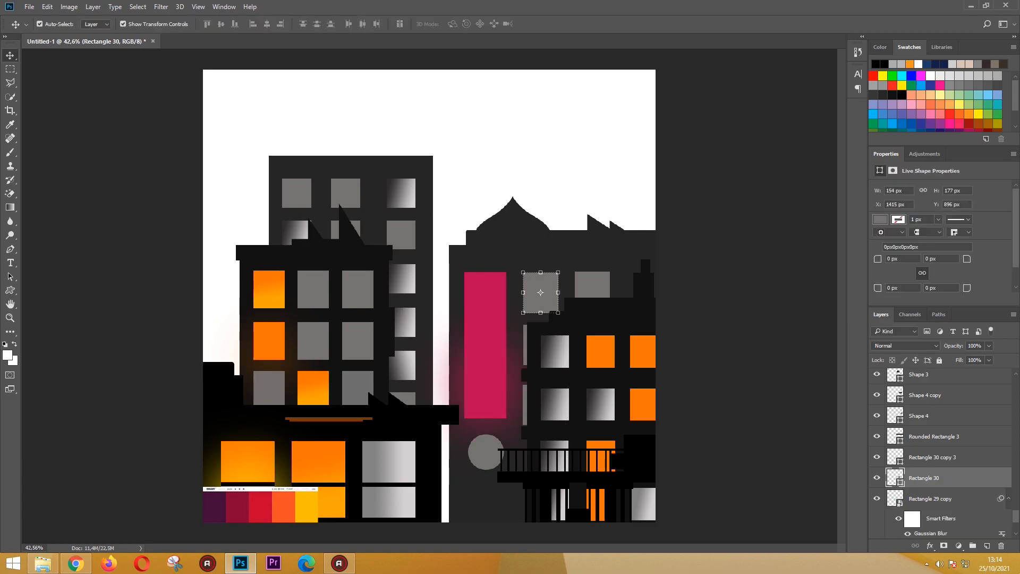
double_click(895, 478)
click(653, 238)
key(Return)
Fill the middle and left top-row windows of the tall back tower with orange.
click(345, 192)
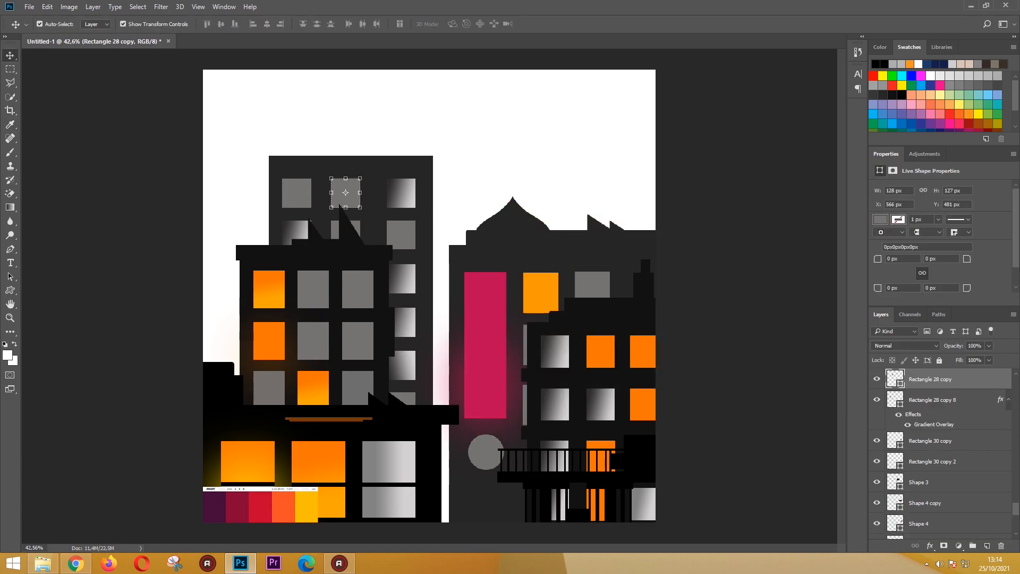
double_click(895, 379)
click(654, 236)
key(Return)
click(296, 193)
double_click(895, 528)
click(653, 237)
key(Return)
Draw a polygon over the top-left corner of the tall back tower and fill it with the tower's dark grey.
click(10, 276)
click(10, 290)
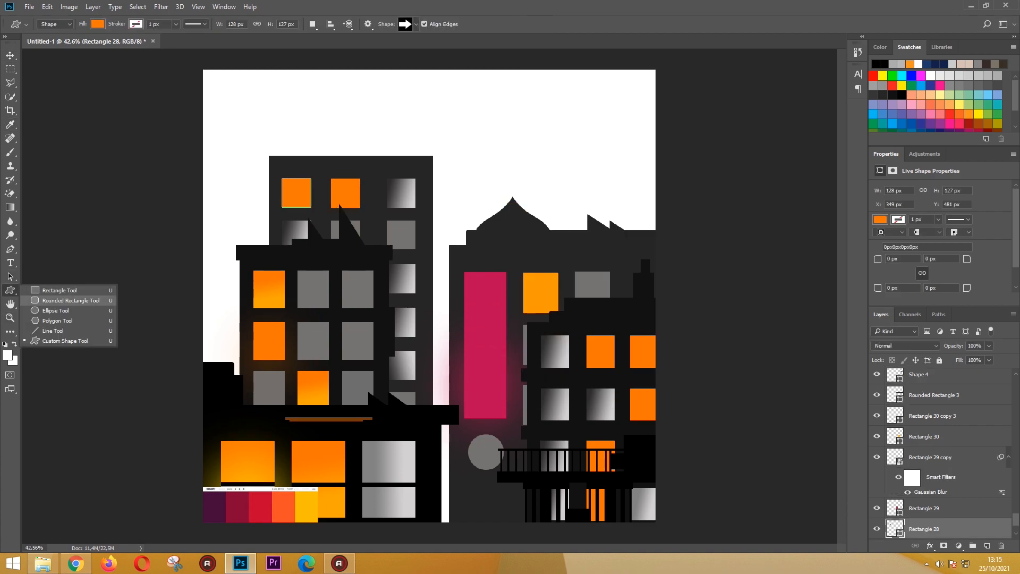
click(57, 321)
drag(296, 127, 331, 182)
key(v)
double_click(895, 529)
click(524, 352)
key(Return)
Scale the polygon to about 71%, align it with the tower's left edge as a gable and send it behind the tower.
key(ctrl+t)
drag(238, 71, 272, 104)
drag(313, 143, 311, 163)
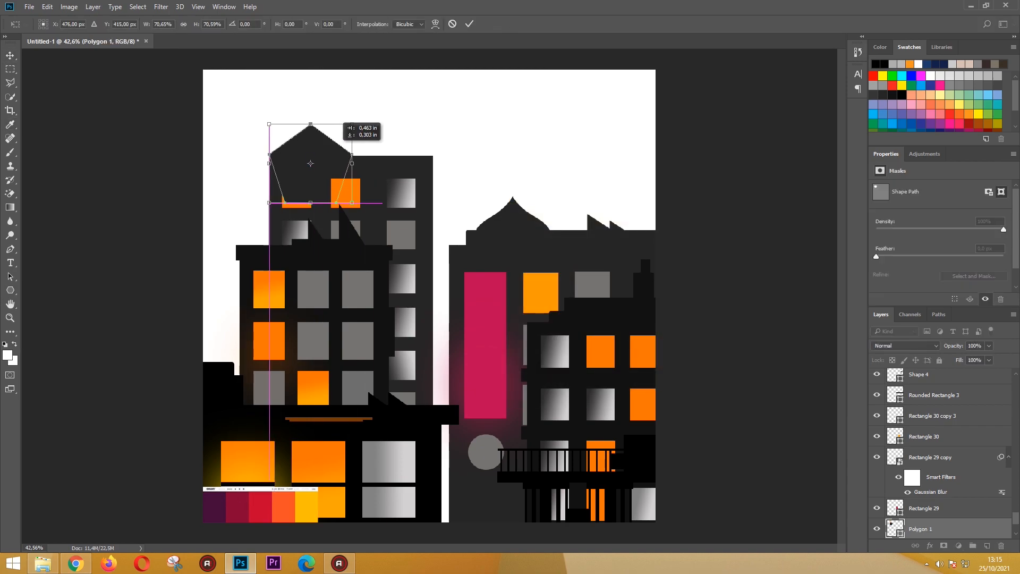
scroll(940, 452, down, 3)
key(Return)
key(ctrl+shift+bracketleft)
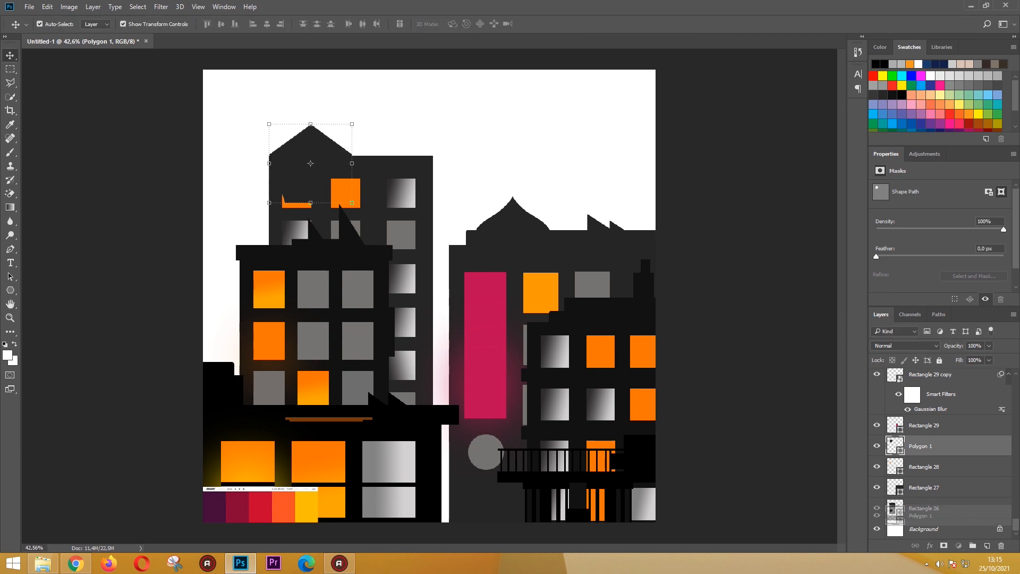
key(shift+Down)
key(shift+Down)
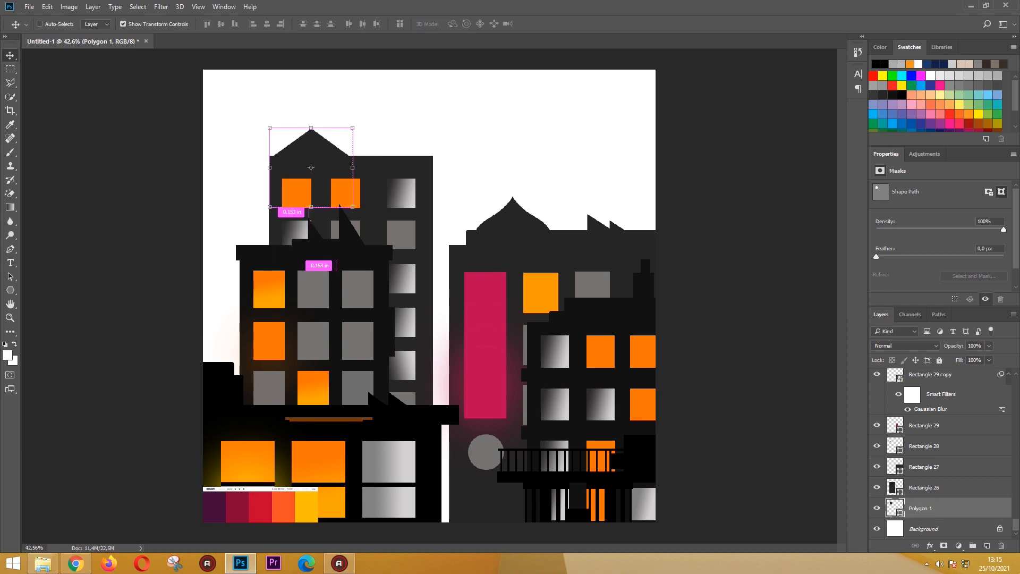
Duplicate the gable polygon, move the copy to the right half of the roof and enlarge it slightly.
key(ctrl+j)
drag(311, 168, 384, 162)
key(ctrl+t)
drag(425, 125, 428, 117)
key(Return)
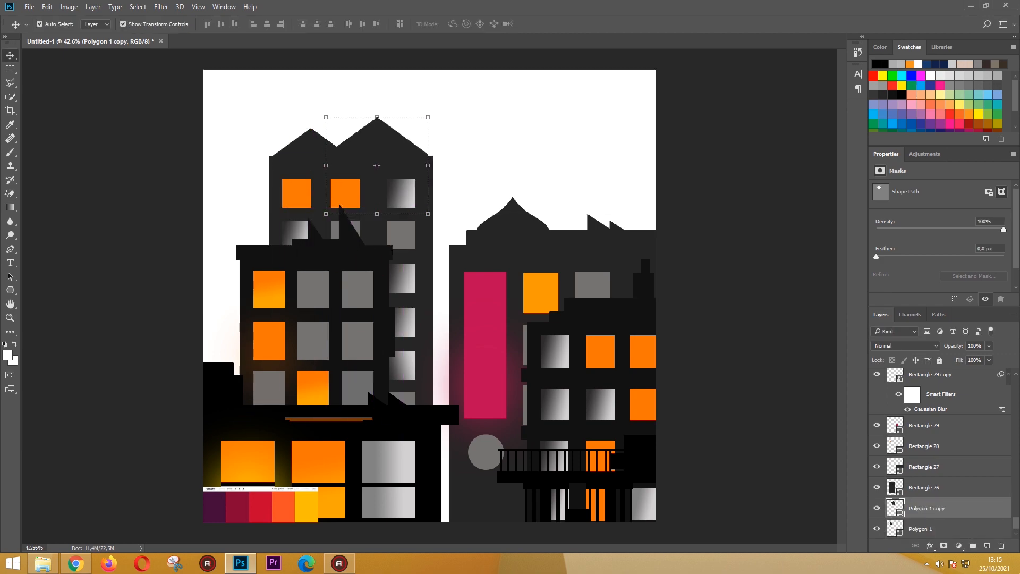
Group all layers of the two back towers and select the Background layer.
scroll(940, 451, up, 15)
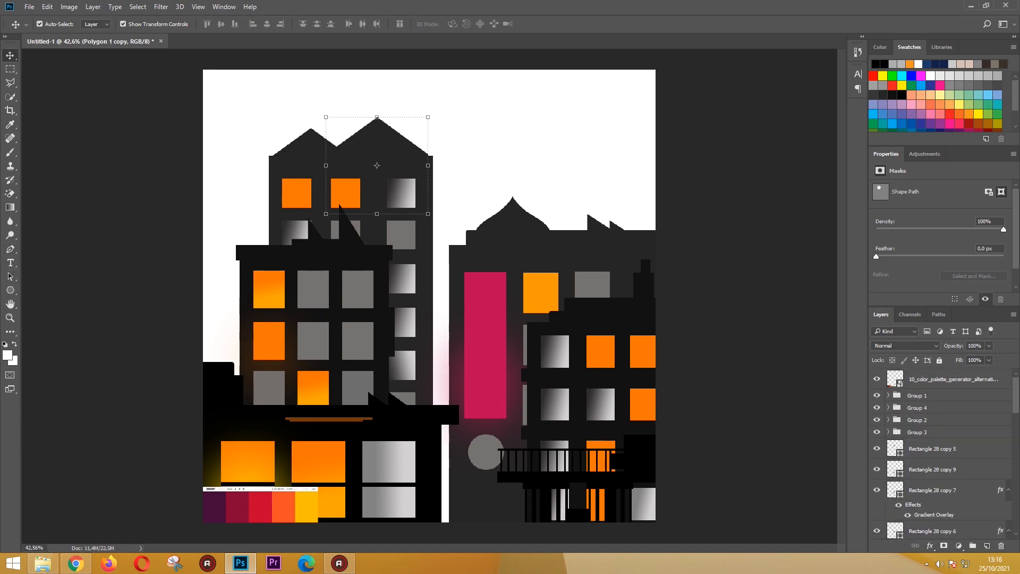
click(401, 235)
click(377, 166)
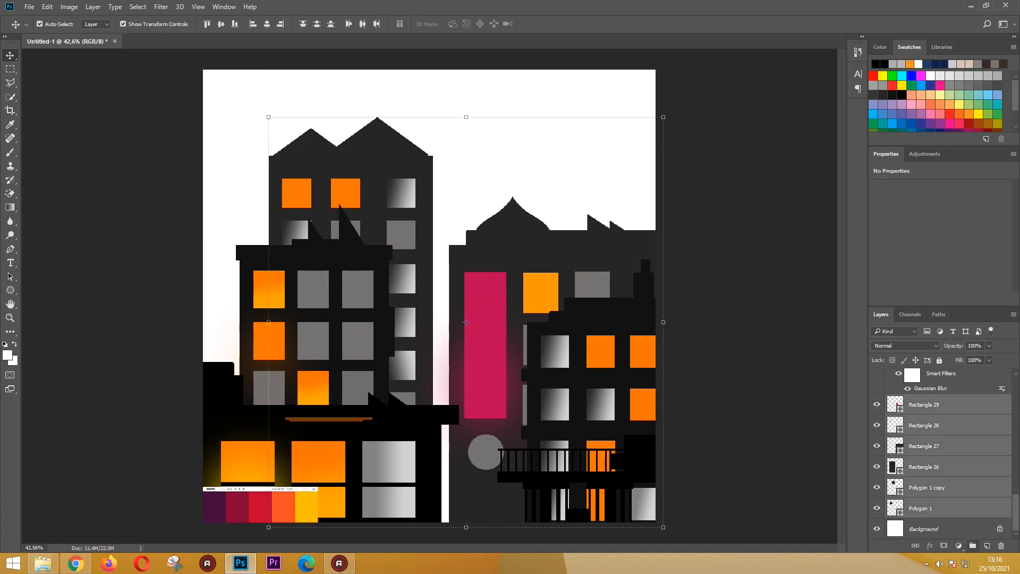
key(alt+comma)
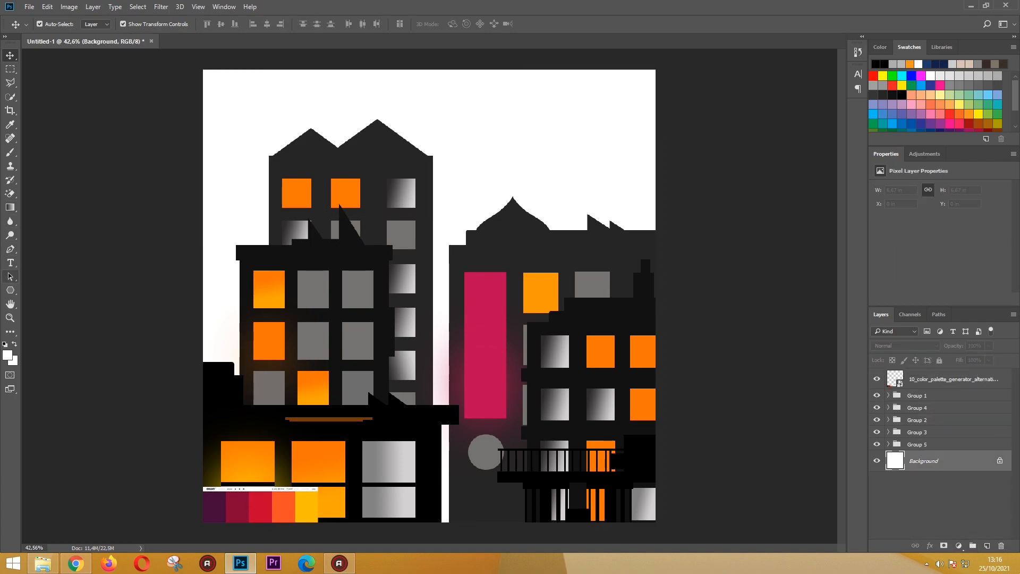
Draw a tall rectangular tower behind the right-hand buildings, adjust its size and position, and fill it with dark grey.
drag(10, 291, 53, 290)
mouse_move(585, 138)
mouse_down()
mouse_move(470, 340)
mouse_move(431, 462)
mouse_move(429, 526)
mouse_up()
click(10, 55)
drag(548, 182, 576, 183)
drag(614, 138, 603, 164)
drag(566, 193, 561, 185)
drag(600, 156, 529, 155)
key(Return)
double_click(896, 461)
drag(520, 351, 521, 346)
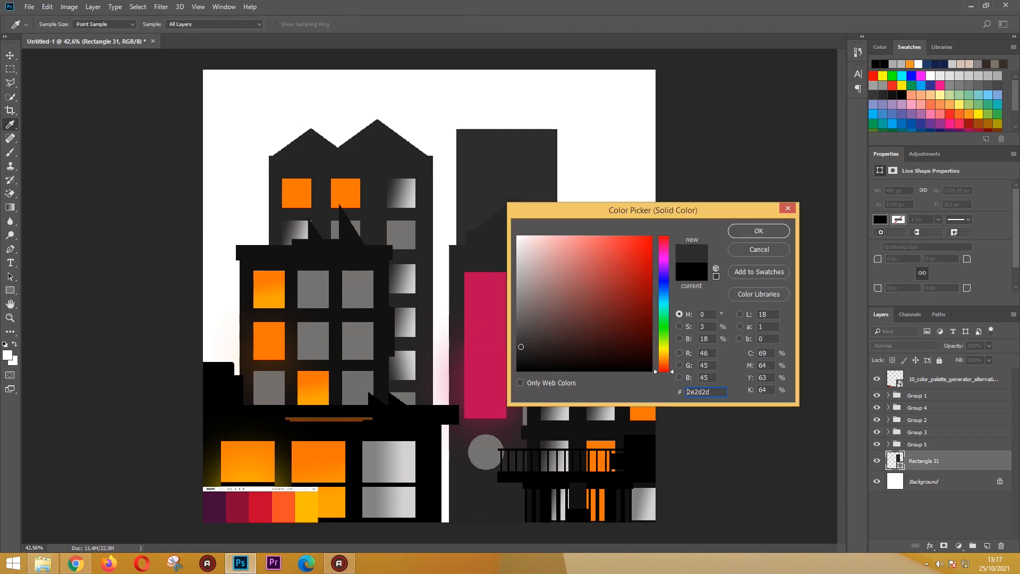
click(759, 231)
Draw matching grey rectangles for a far-right tower, far-left background buildings (one 163 × 374 px) and slim chimneys about 20 × 245 px.
drag(572, 165, 659, 364)
drag(235, 380, 234, 381)
drag(235, 217, 271, 302)
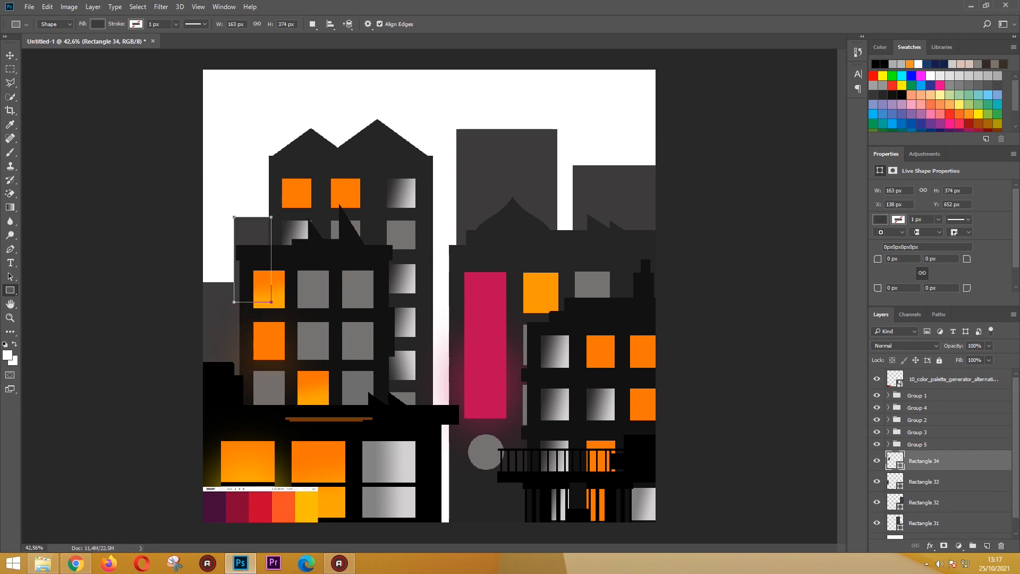
drag(201, 204, 206, 287)
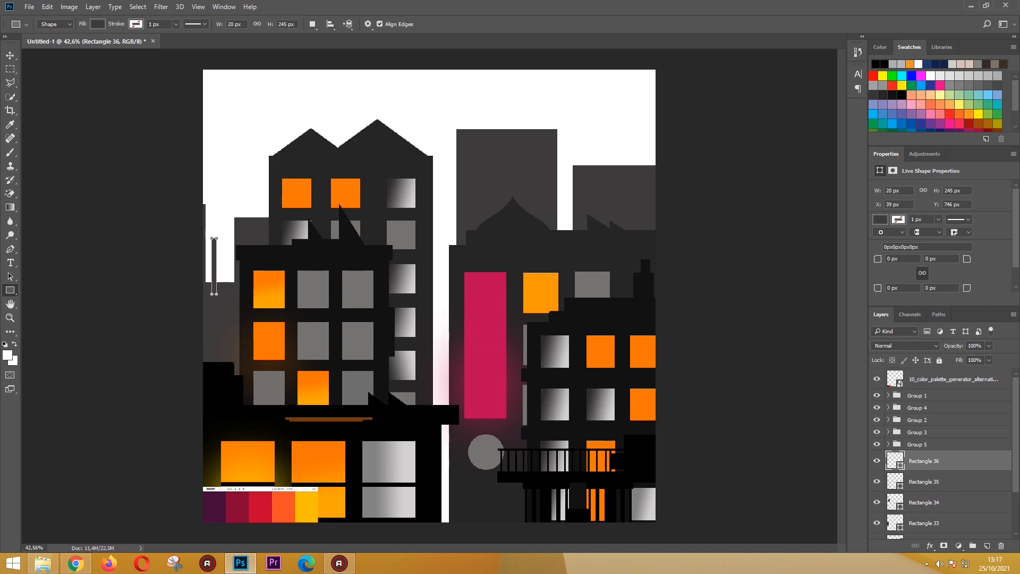
Draw a small grey ellipse as a dome on the roof of the far-left background building.
right_click(10, 290)
click(50, 311)
drag(238, 296, 226, 256)
click(10, 56)
key(Return)
click(138, 224)
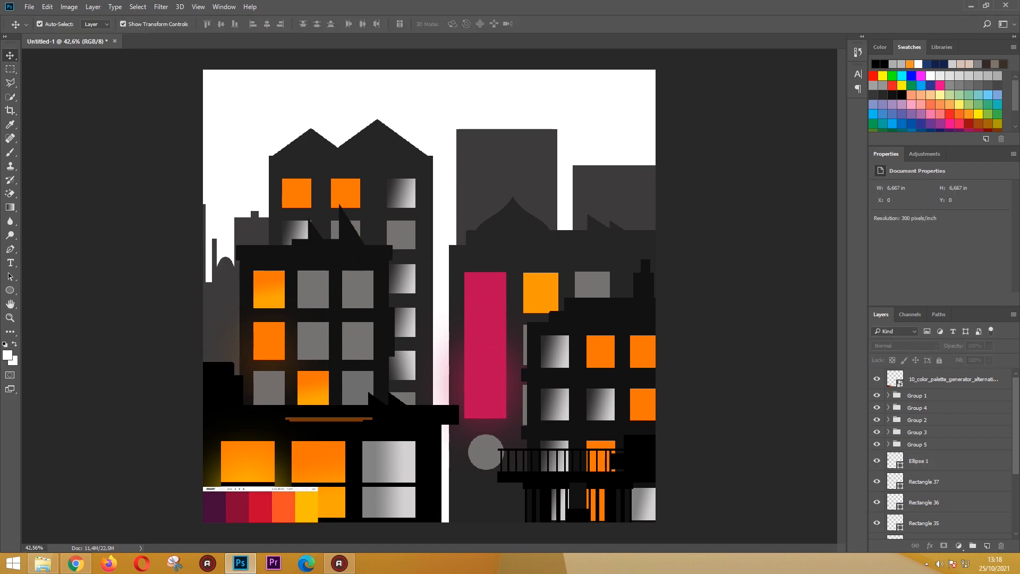
Choose the heart as the custom shape, draw a trial heart over the tall tower's top and undo it.
right_click(10, 291)
click(51, 341)
key(ctrl+z)
drag(518, 104, 560, 181)
click(416, 24)
click(421, 81)
click(475, 107)
click(543, 233)
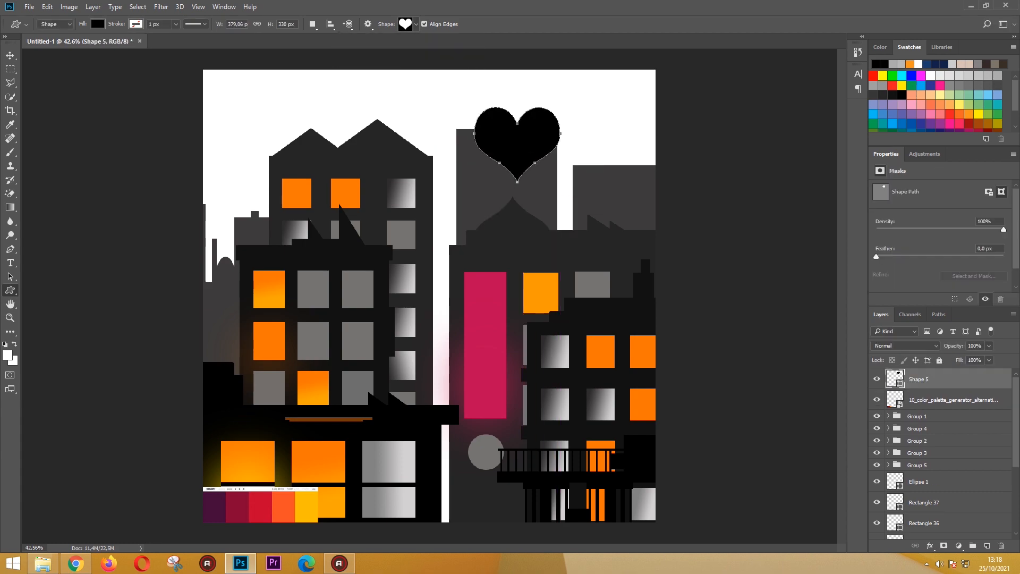
double_click(896, 379)
key(Escape)
key(ctrl+z)
Draw a heart about 386 × 336 px behind the tall tower, directly above the background layer, and rotate it 180°.
scroll(925, 478, down, 4)
click(925, 529)
drag(466, 108, 553, 184)
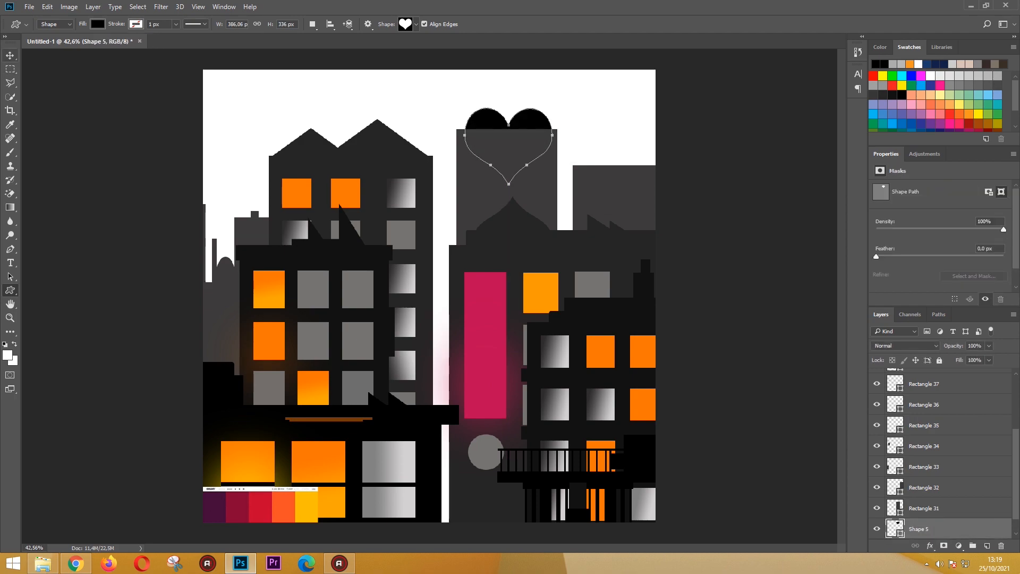
key(ctrl+t)
text(180)
key(Return)
key(Return)
Fill the inverted heart with the tower's grey and fit it to the tower's width as an onion dome.
double_click(896, 529)
click(481, 176)
key(Return)
drag(464, 109, 458, 102)
drag(553, 102, 558, 98)
drag(528, 136, 528, 126)
key(Return)
click(528, 139)
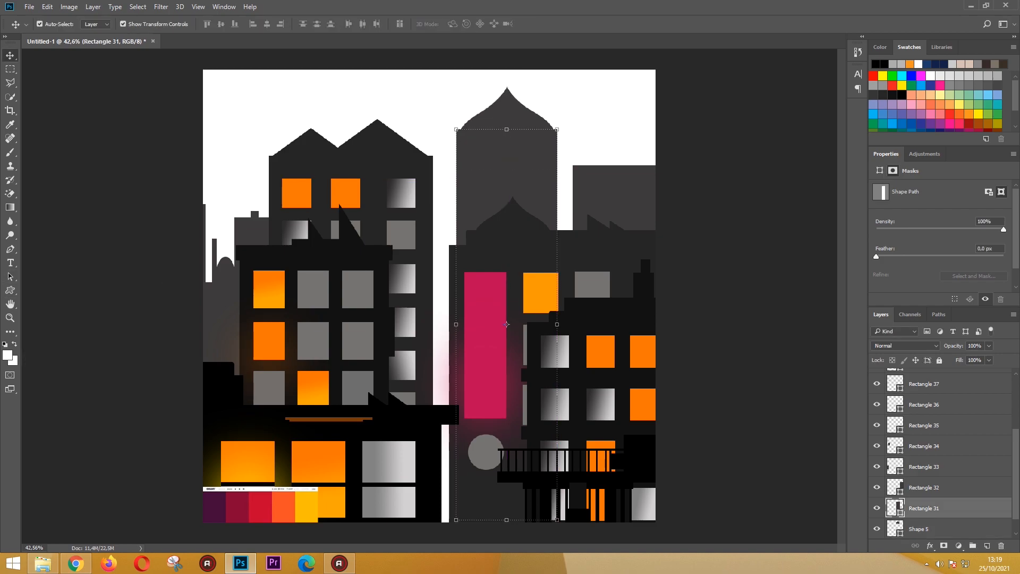
Duplicate the dome, move the copy onto the far-right tower and scale it to about 132%.
click(523, 119)
key(ctrl+j)
drag(523, 119, 652, 140)
drag(686, 194, 718, 220)
drag(682, 159, 685, 163)
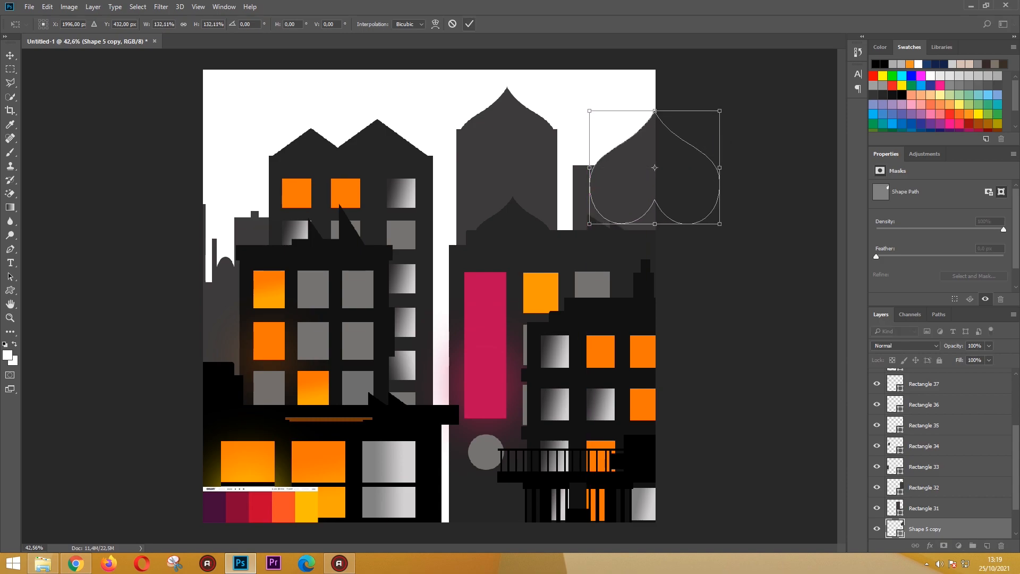
key(Return)
click(690, 166)
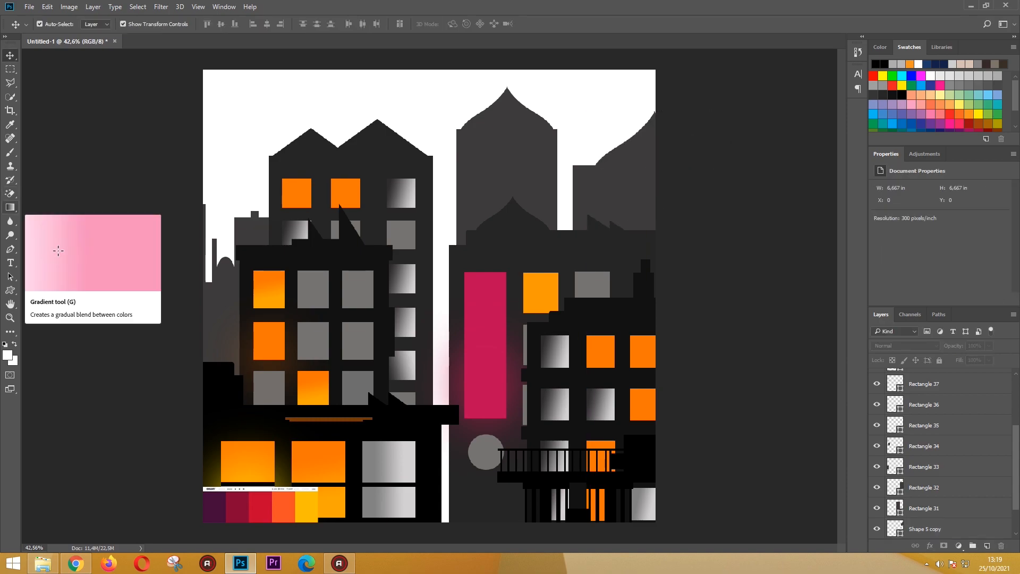
Draw a lighter grey 363 × 43 px rounded rectangle with 10 px corners as a window strip near the domed tower's top, layered below the groups.
right_click(10, 290)
click(42, 291)
drag(466, 141, 548, 153)
drag(518, 370, 518, 325)
key(Return)
drag(934, 379, 935, 470)
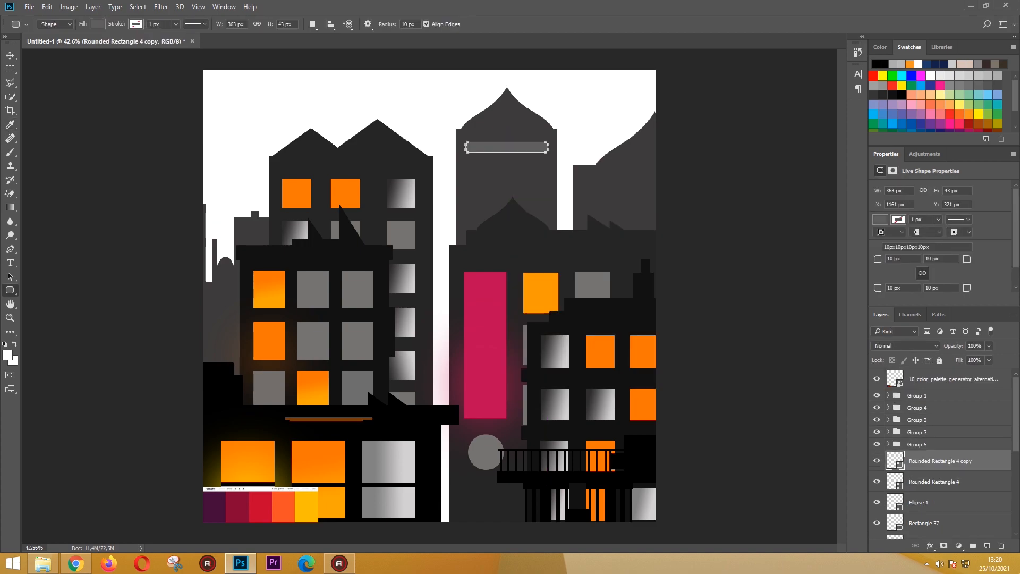
Duplicate the window strip down the domed tower and place two taller 363 × 73 px copies on the far-right tower.
key(v)
drag(507, 147, 507, 222)
ctrl+click(506, 146)
drag(507, 146, 625, 213)
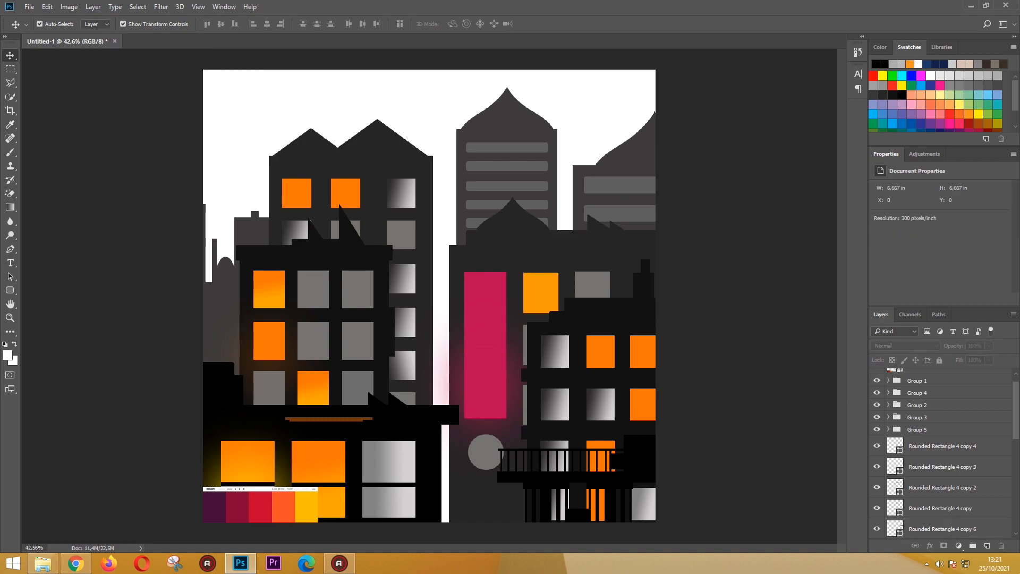
click(624, 213)
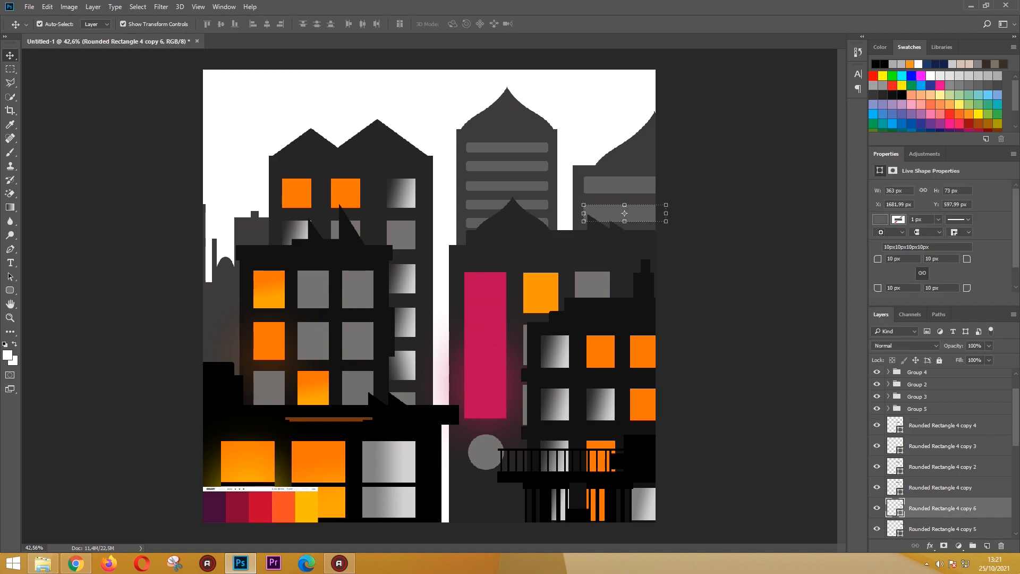
Duplicate the second orange window of the twin-gabled tower and fill the copy with the palette's yellow.
click(346, 193)
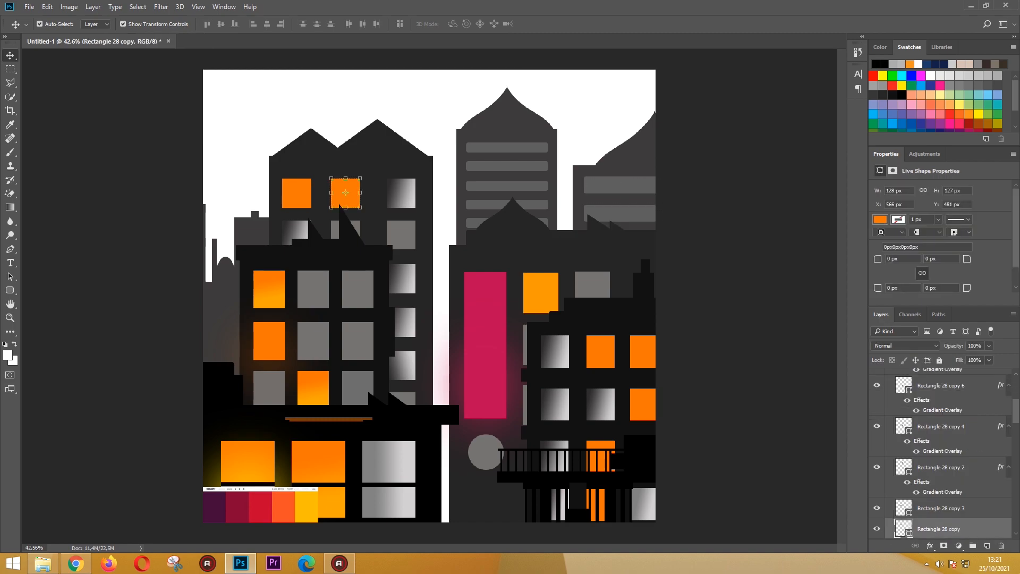
key(ctrl+j)
double_click(903, 508)
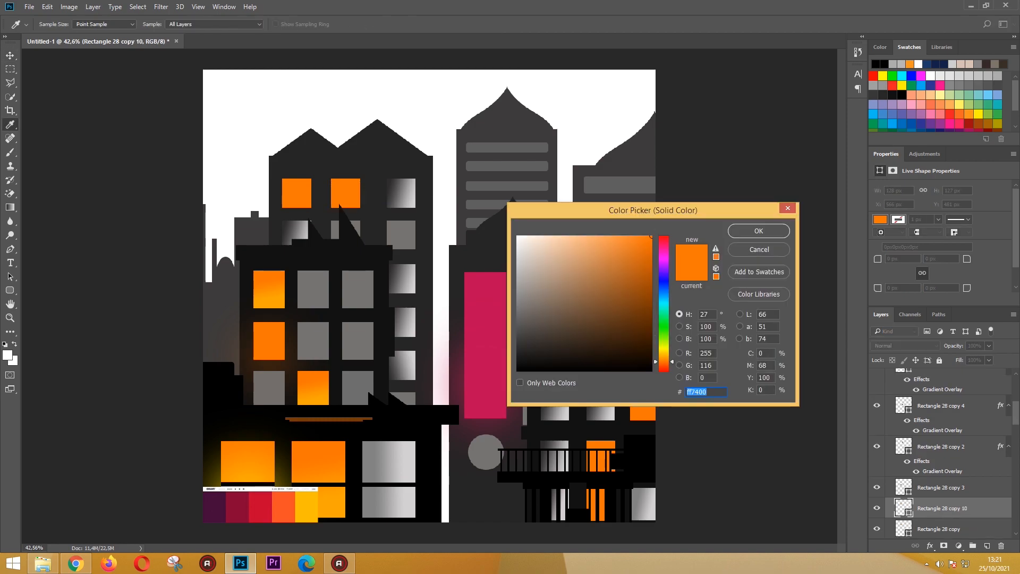
click(307, 507)
key(Return)
Apply a Gaussian Blur to the yellow window copy as a smart object and shift the glow slightly downward.
click(161, 6)
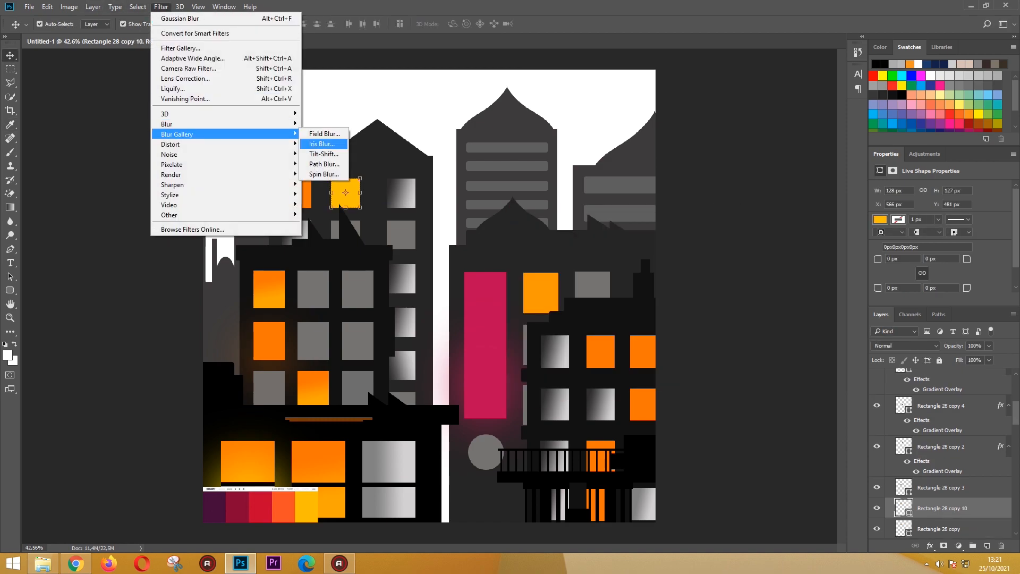
click(333, 169)
click(406, 212)
key(Return)
key(ctrl+t)
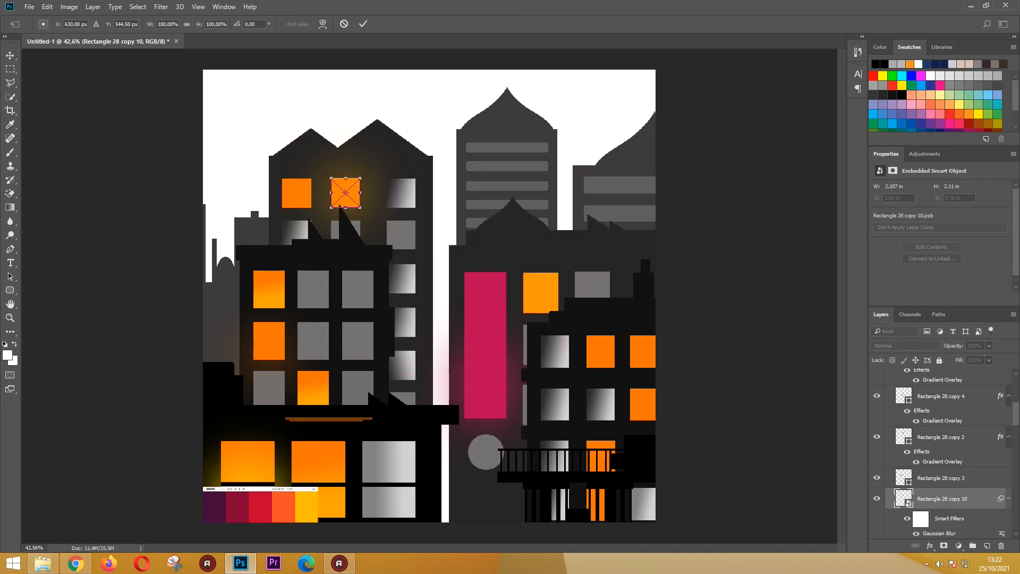
key(Return)
key(Return)
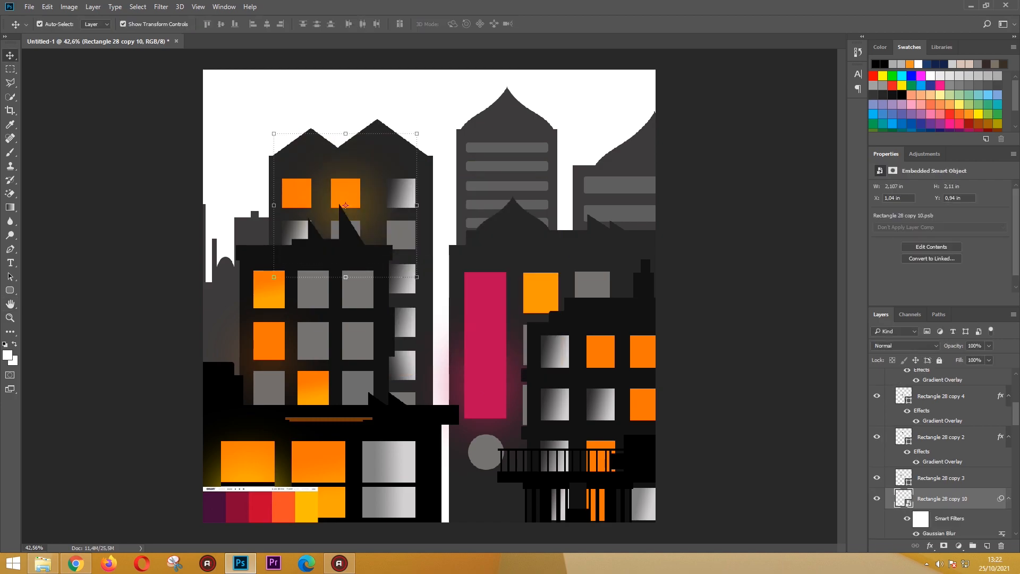
Apply a Gaussian Blur to the orange window beside the crimson sign and scale its glow to about 89% width and 53% height.
click(540, 293)
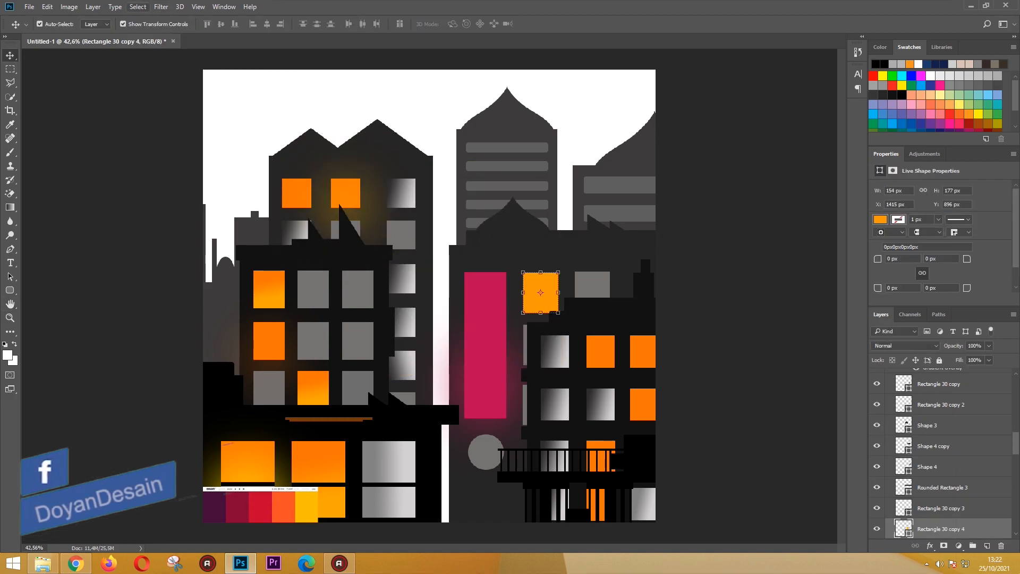
click(161, 6)
mouse_move(224, 124)
click(334, 165)
key(Return)
key(Return)
key(ctrl+t)
key(Return)
drag(559, 273, 558, 289)
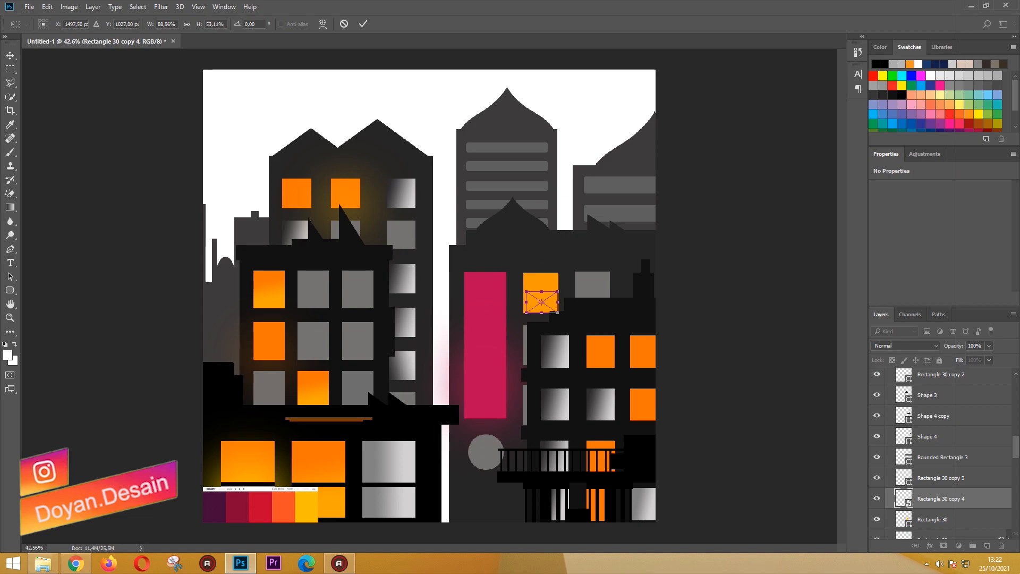
key(Return)
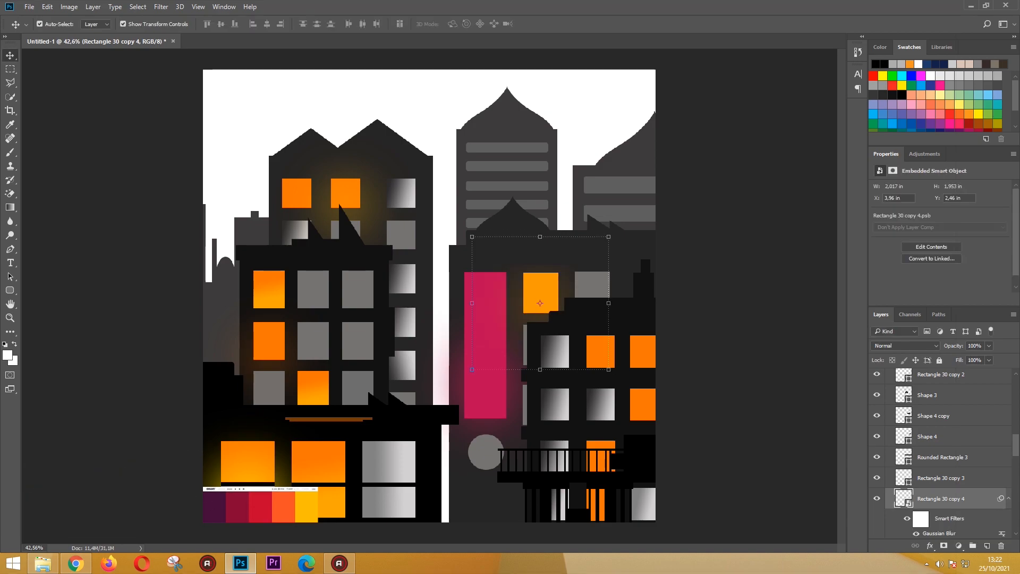
Add a gradient overlay to the twin-gabled tower's first orange window and set the gradient's start colour to sampled orange.
click(296, 194)
double_click(968, 528)
click(339, 263)
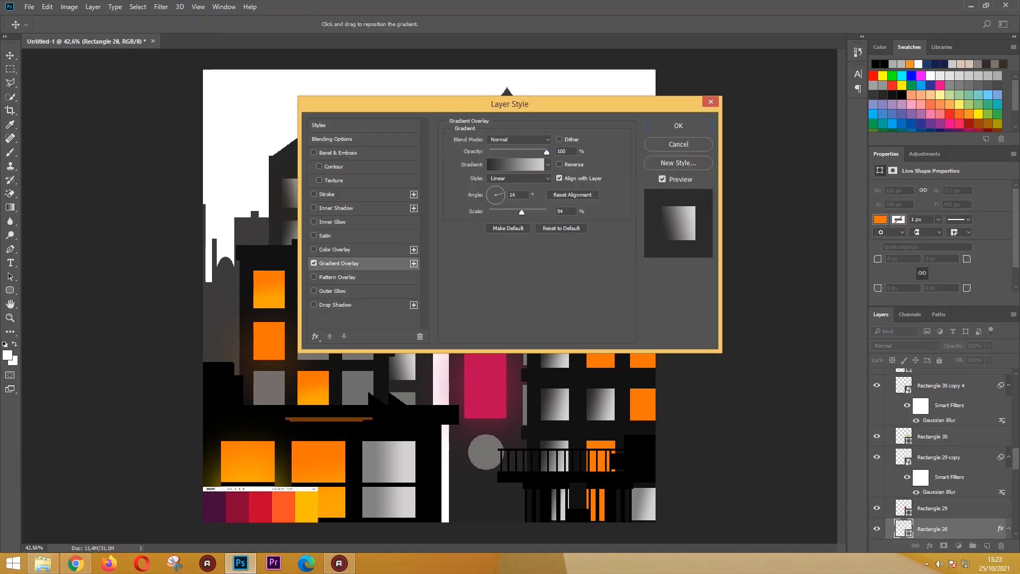
click(515, 164)
click(489, 337)
click(538, 379)
click(313, 376)
click(758, 231)
Set the gradient's end colour to #ffa300 and its angle to -76°, and apply the layer style.
click(694, 337)
click(538, 379)
click(313, 400)
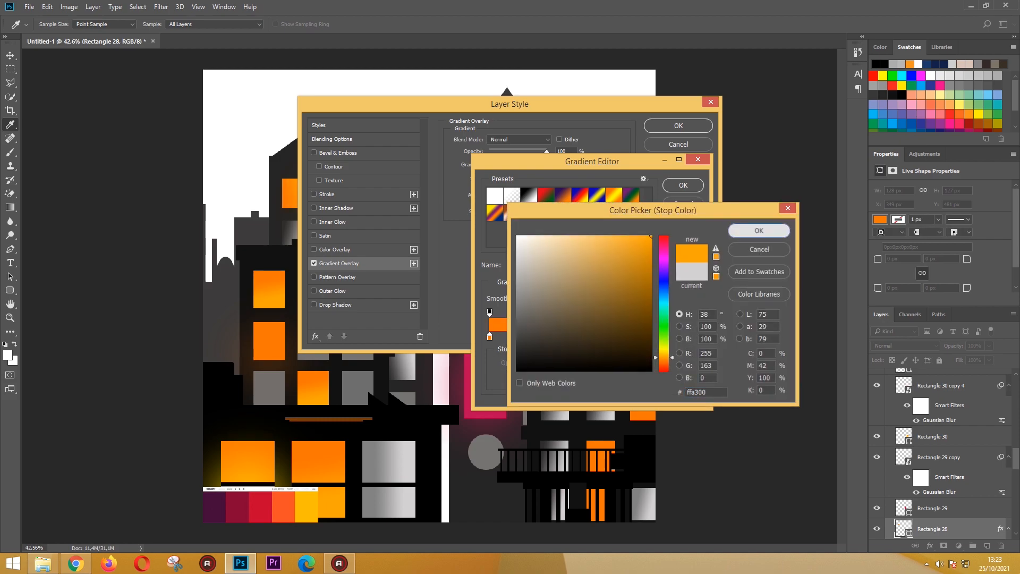
click(759, 231)
click(683, 186)
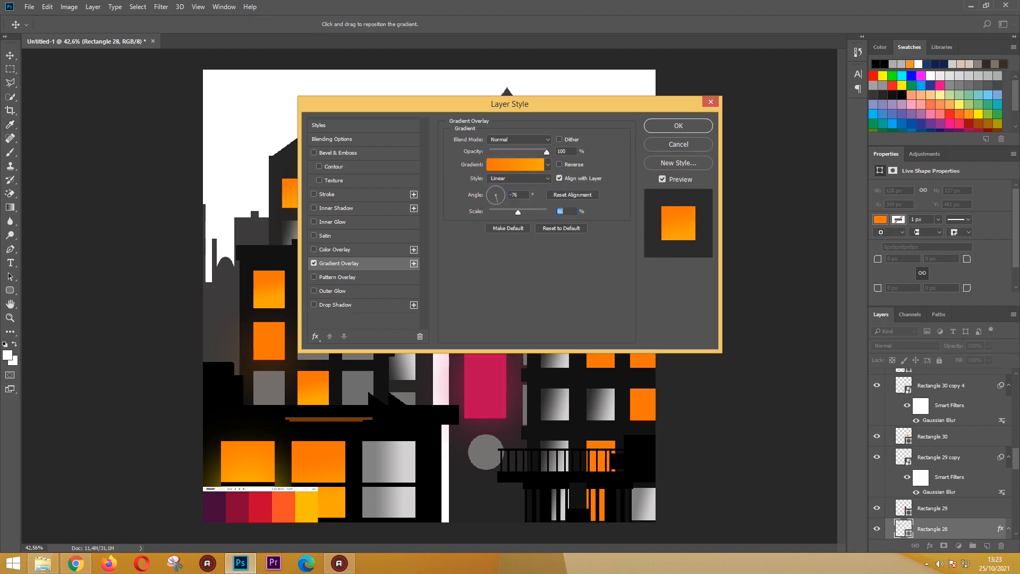
click(679, 126)
Apply the same orange gradient overlay to two lit windows of the right-hand building, in its upper and second rows.
click(600, 351)
double_click(968, 379)
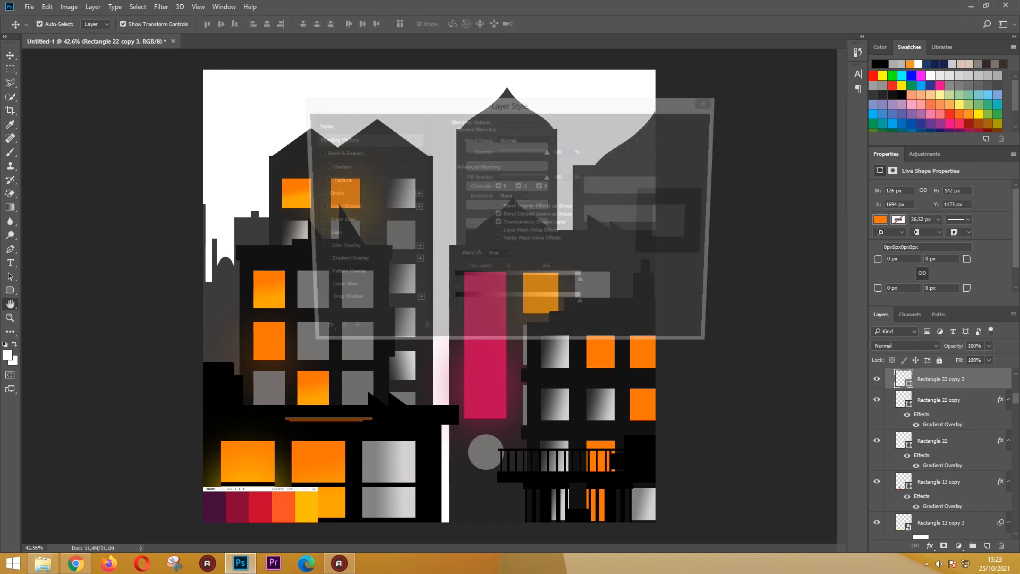
click(339, 264)
click(679, 126)
click(645, 404)
double_click(969, 379)
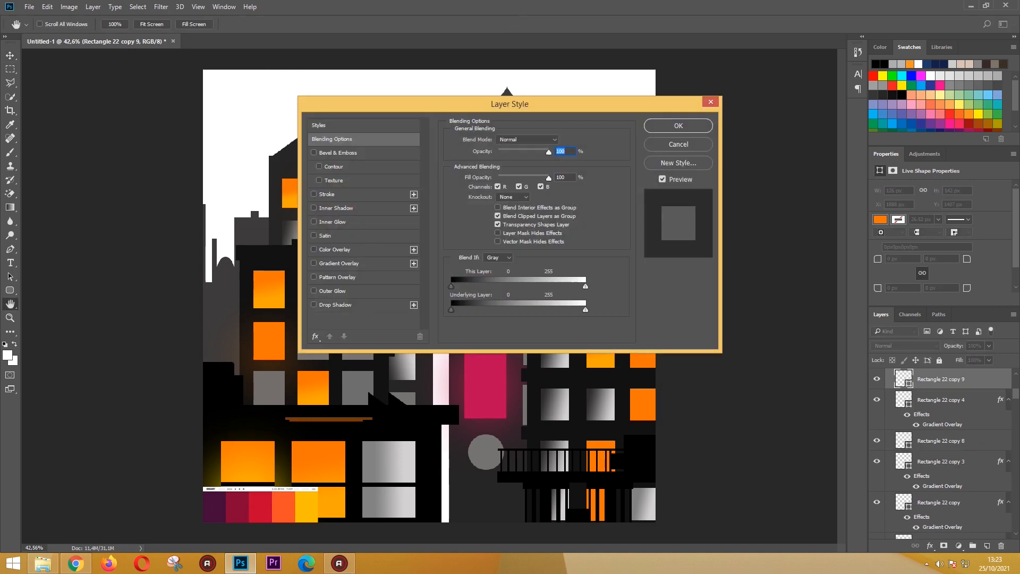
click(339, 263)
click(679, 125)
Draw a grey grid custom shape about 130 × 127 px over the twin-gabled tower's first orange window.
scroll(946, 452, up, 10)
click(918, 375)
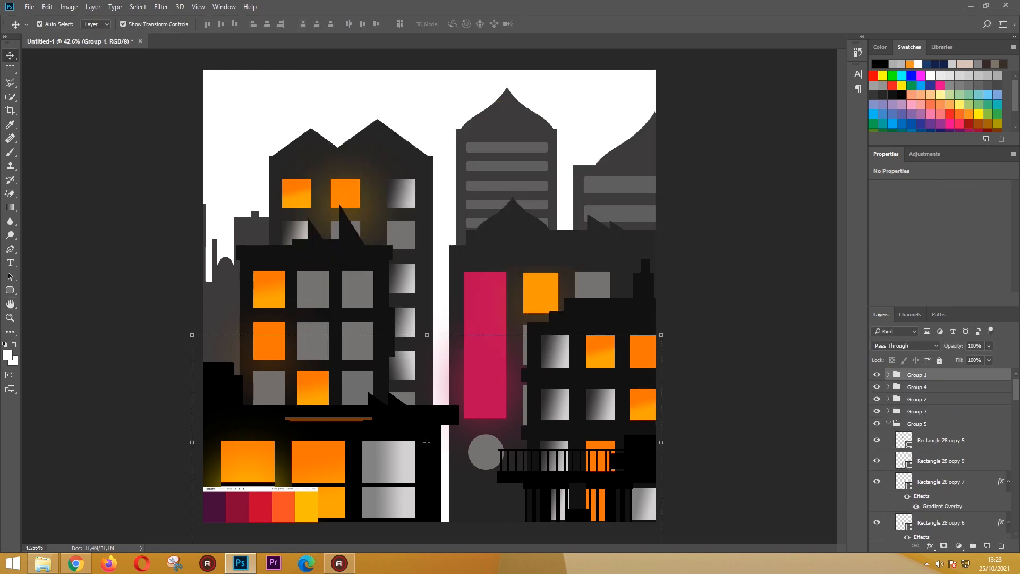
click(401, 235)
right_click(10, 290)
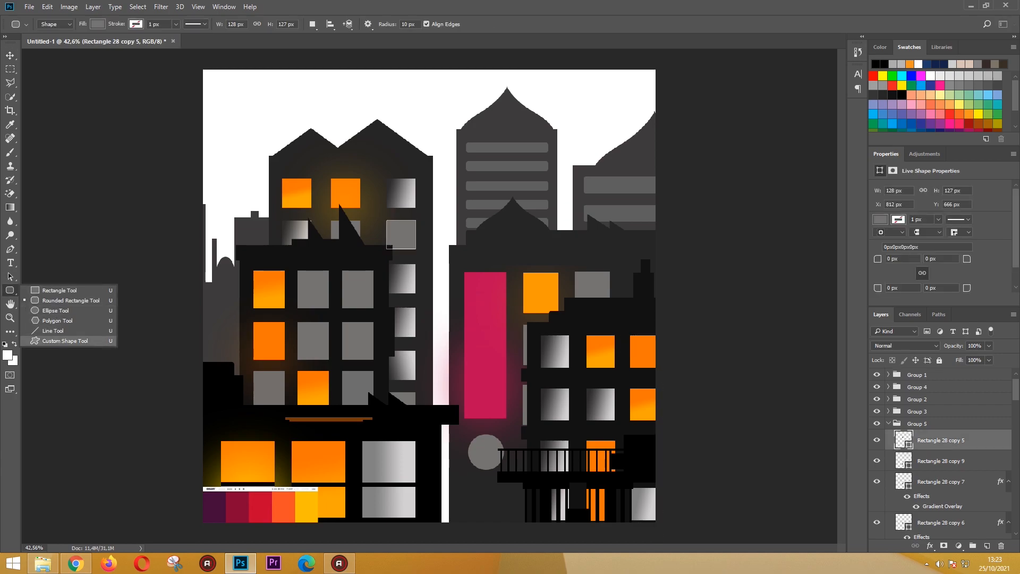
click(69, 341)
click(415, 24)
scroll(372, 85, down, 2)
click(353, 89)
mouse_move(281, 178)
mouse_down()
mouse_move(361, 207)
mouse_move(312, 208)
mouse_up()
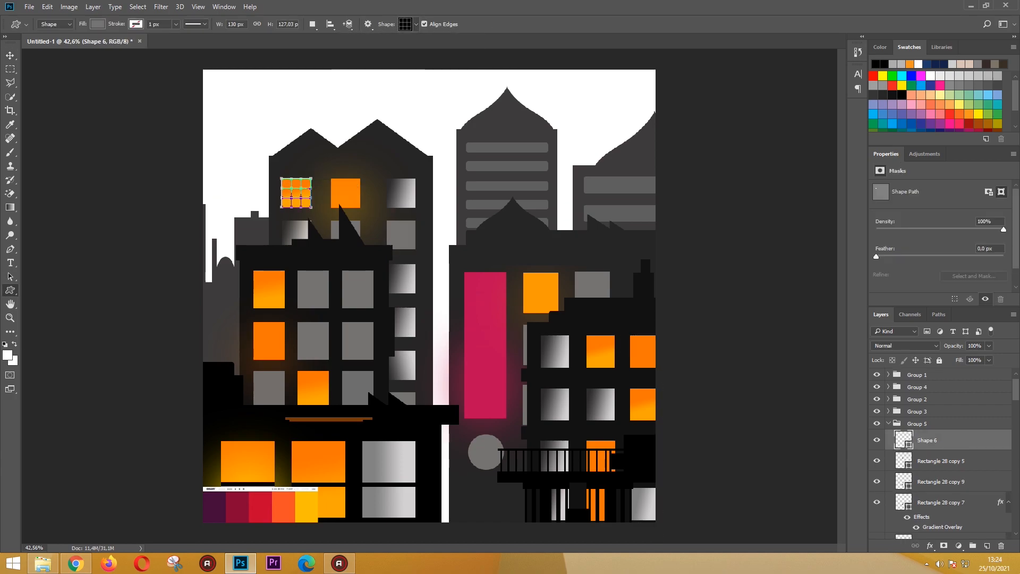
Duplicate the window grid onto the other two windows in the twin-gabled tower's top row.
key(v)
key(ctrl+j)
drag(310, 192, 380, 204)
key(ctrl+z)
click(296, 192)
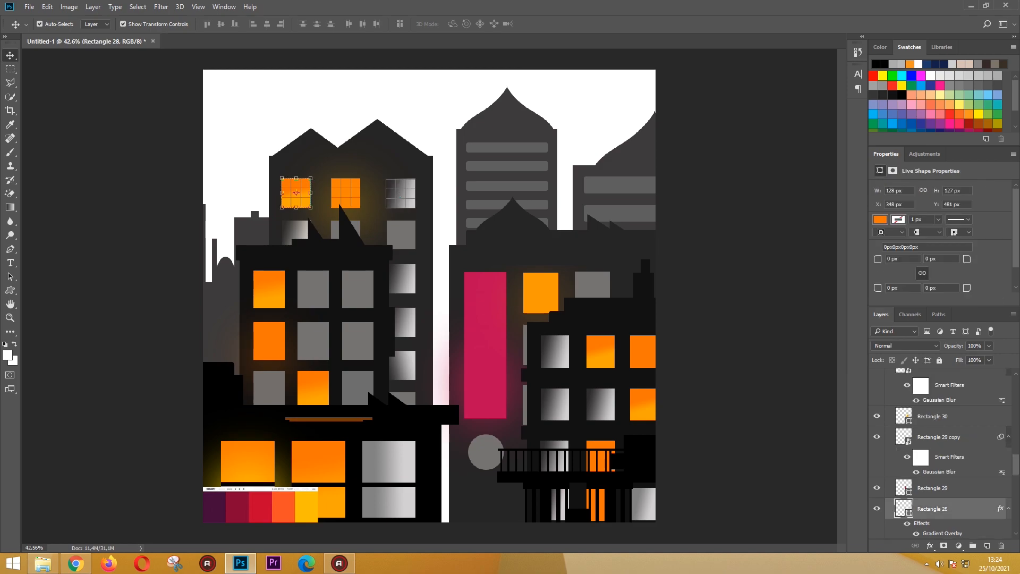
click(296, 193)
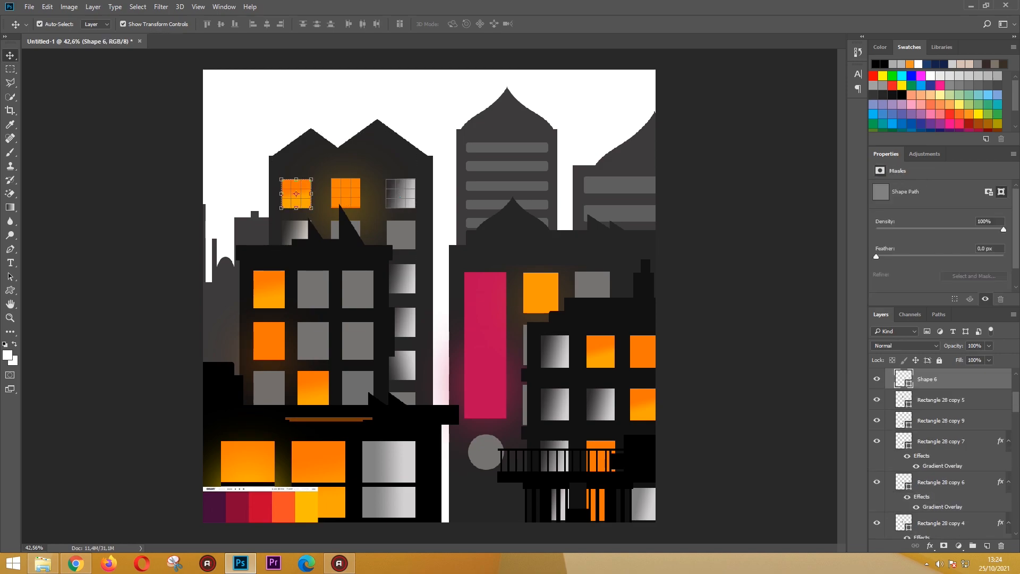
click(381, 195)
Duplicate the top row's grey gradient window onto the window below it and set the copy's fill to orange.
click(401, 194)
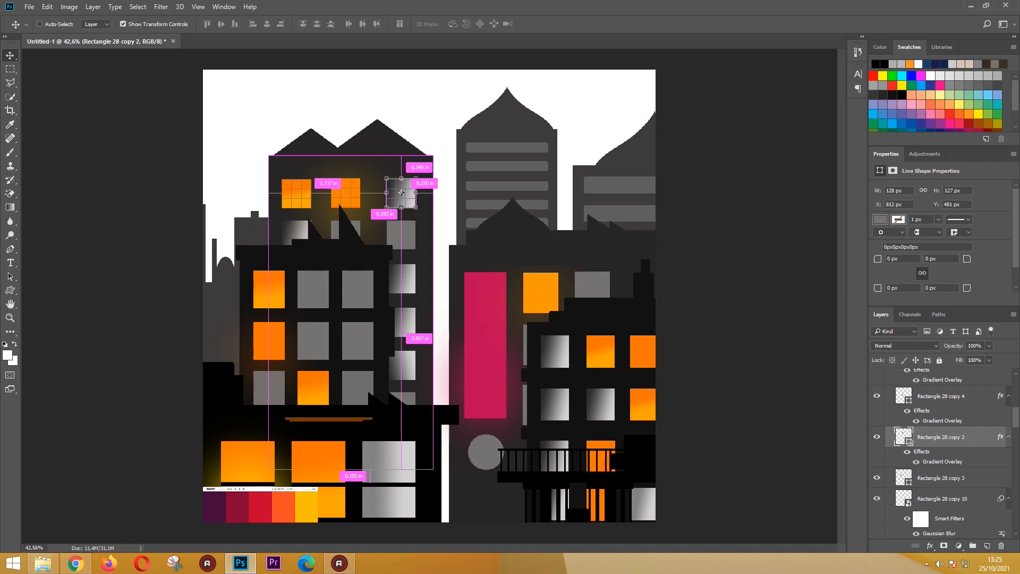
key(ctrl+j)
key(shift+Down)
key(shift+Down)
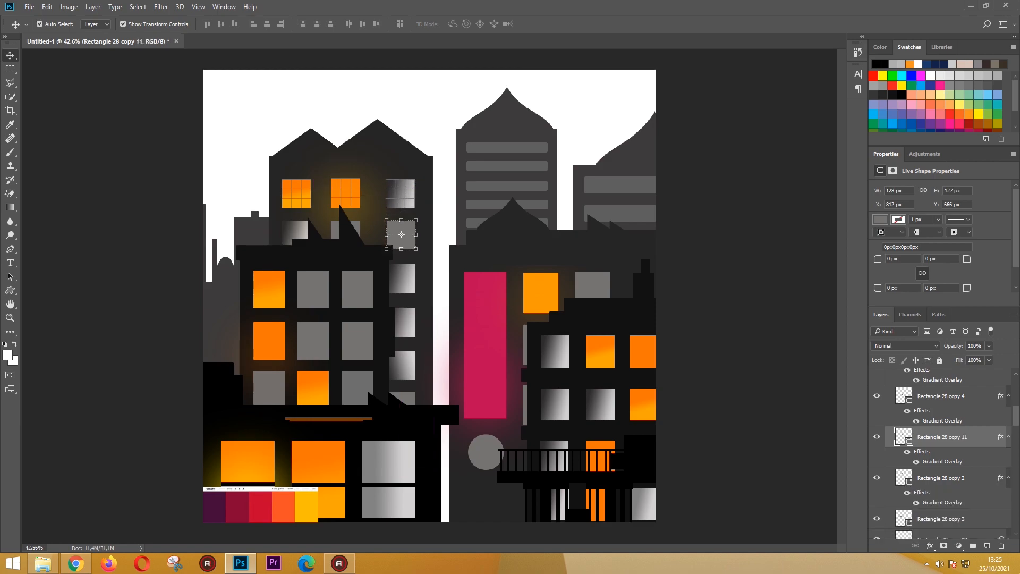
double_click(904, 436)
key(ctrl+v)
key(Return)
scroll(903, 441, up, 2)
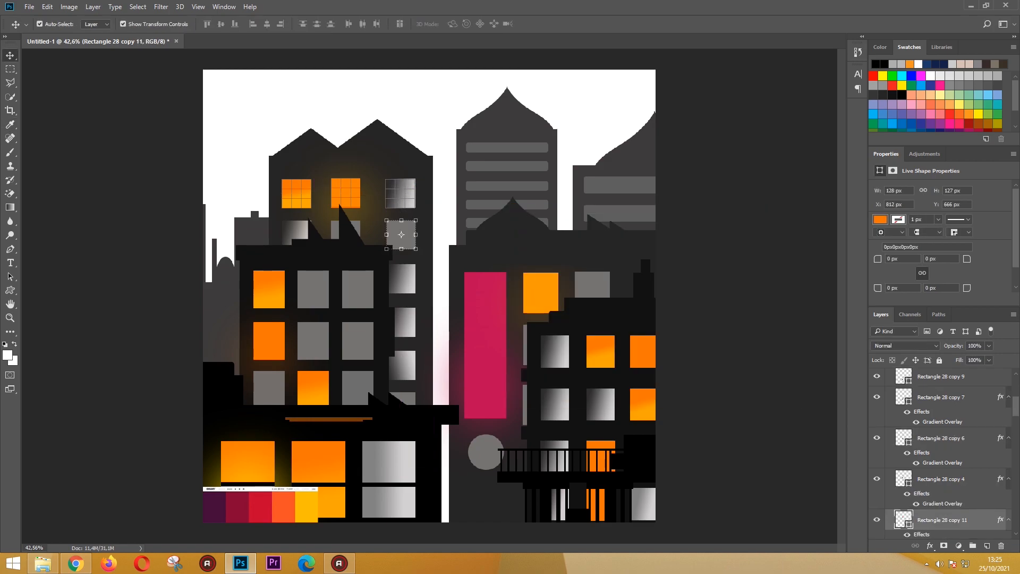
Try to draw the grid shape over the far-right tower's window strips.
click(755, 255)
key(u)
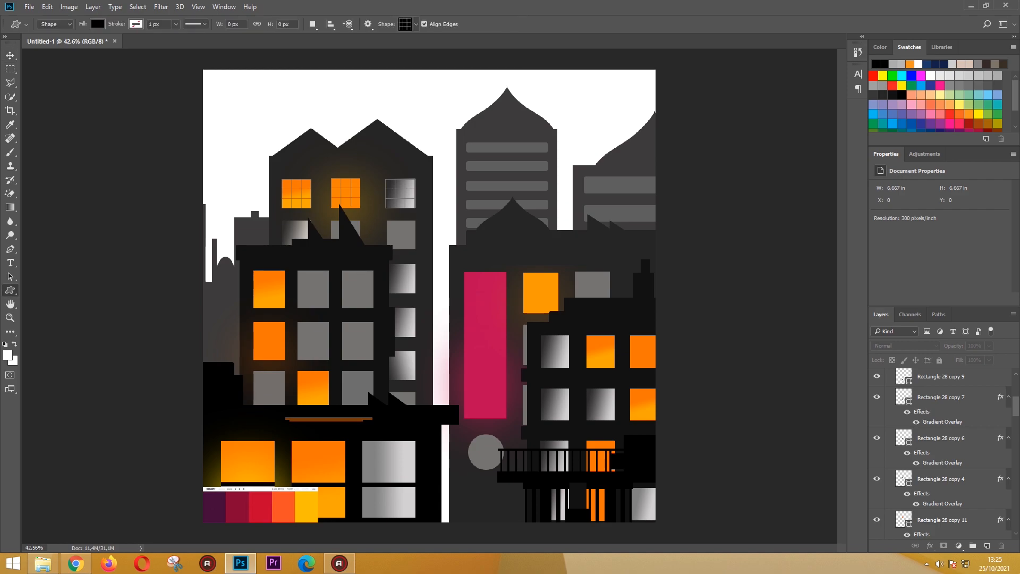
drag(585, 181, 659, 225)
key(ctrl+z)
click(927, 461)
drag(583, 176, 663, 222)
key(ctrl+z)
Collapse the twin-gabled towers' group and group all layers of the distant background towers.
scroll(936, 452, up, 6)
click(889, 444)
scroll(935, 444, down, 2)
click(940, 421)
scroll(941, 451, down, 12)
shift+click(935, 508)
click(974, 546)
Draw a black grid shape over the far-right tower's window strips and move its layer into the background towers' group.
click(928, 473)
drag(584, 176, 658, 221)
key(v)
drag(928, 473, 928, 458)
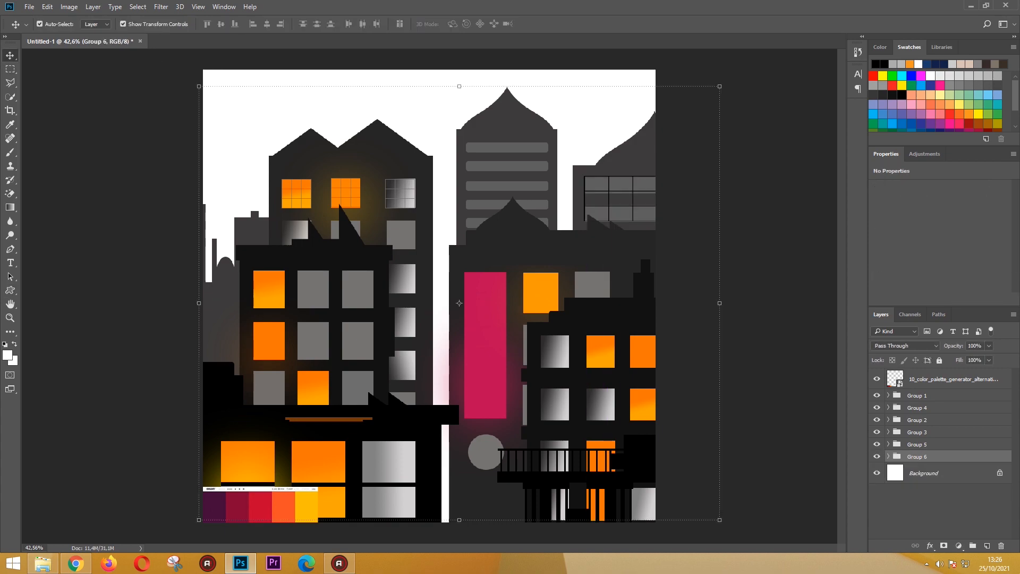
Nudge the black grid slightly over the far-right background tower's window strips to align it.
drag(633, 191, 633, 193)
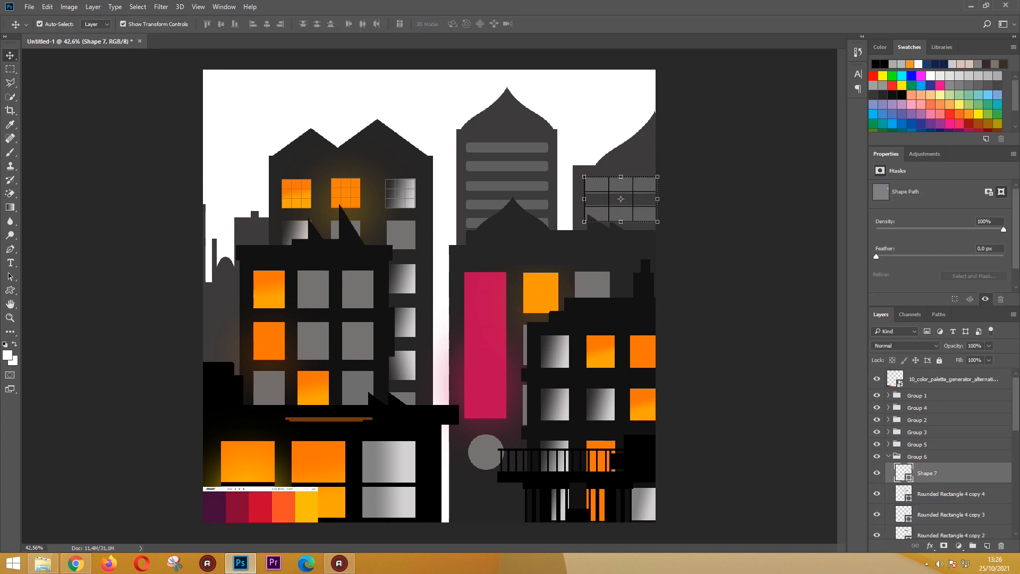
key(Left)
click(736, 205)
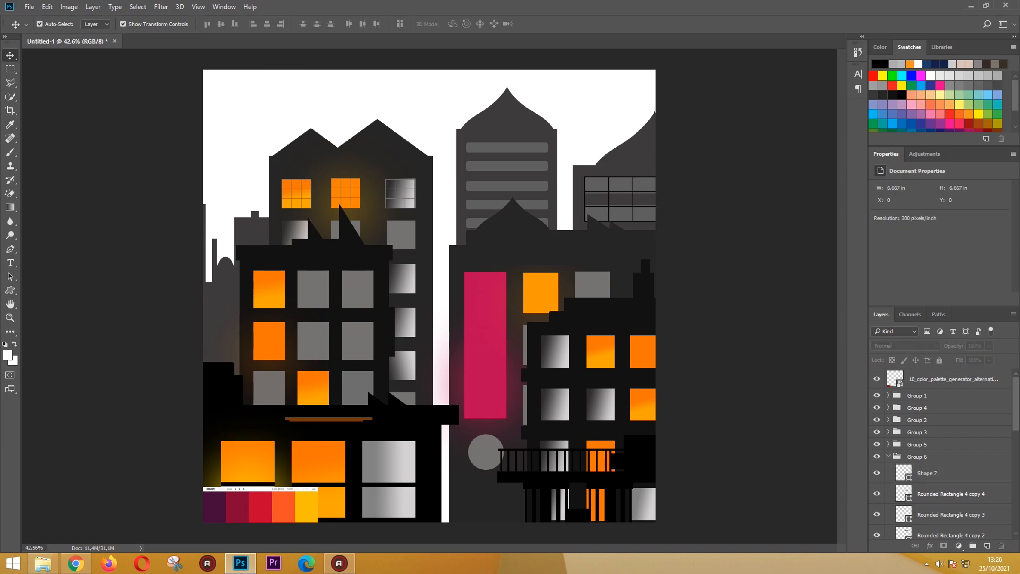
Draw a black grid shape over the central domed tower's window strips and widen it slightly to fit them.
key(u)
drag(465, 142, 551, 258)
key(ctrl+alt+z)
key(ctrl+alt+z)
drag(465, 143, 548, 241)
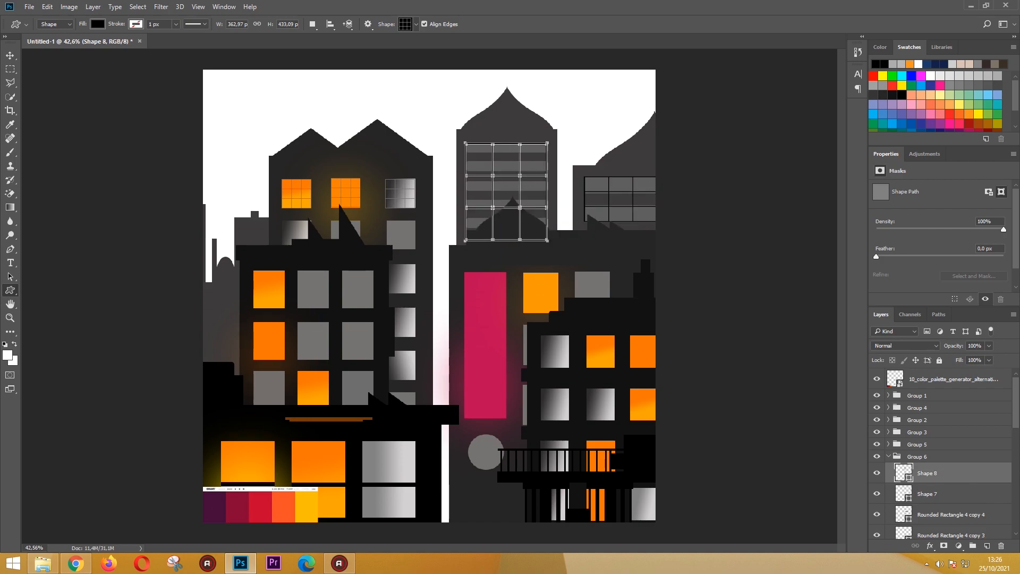
key(v)
click(736, 205)
click(520, 175)
drag(547, 192, 550, 193)
click(469, 24)
click(736, 205)
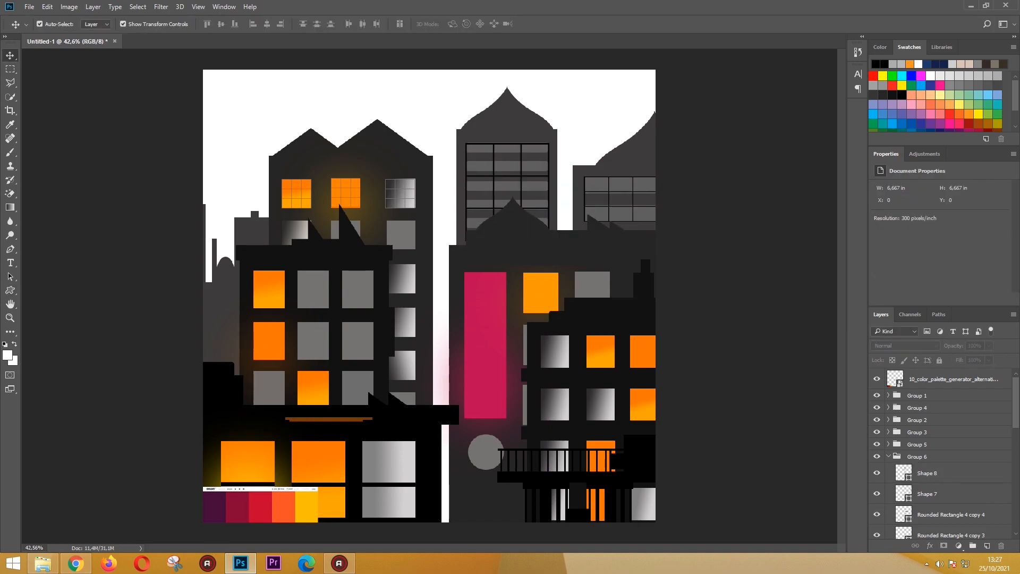
Add the white vertical text "H O T E L" and fit it inside the crimson sign.
key(t)
click(474, 294)
text(h)
key(BackSpace)
text(H O T E L)
key(ctrl+Return)
key(ctrl+t)
drag(488, 261, 511, 344)
drag(510, 359, 492, 303)
key(Return)
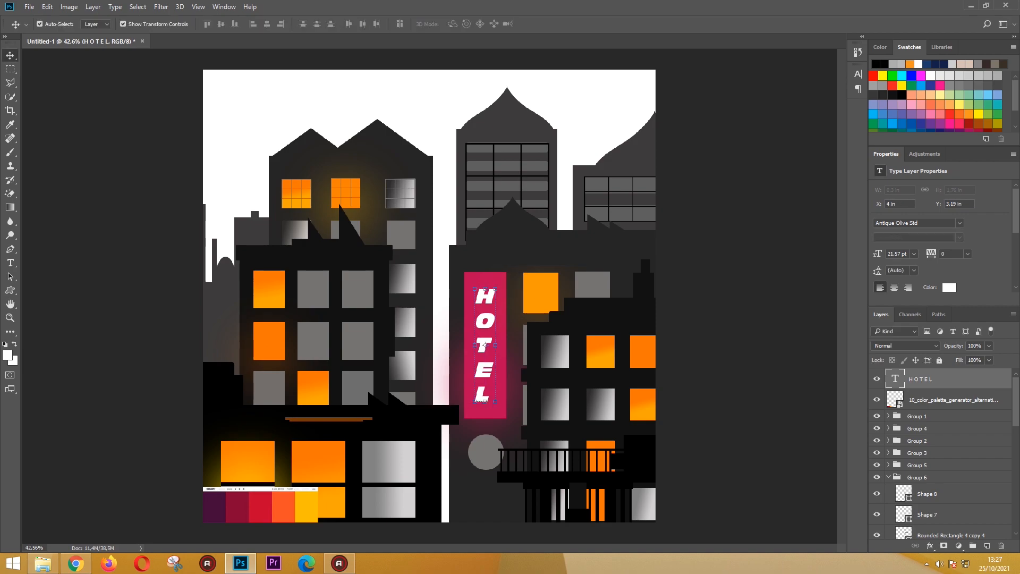
click(712, 308)
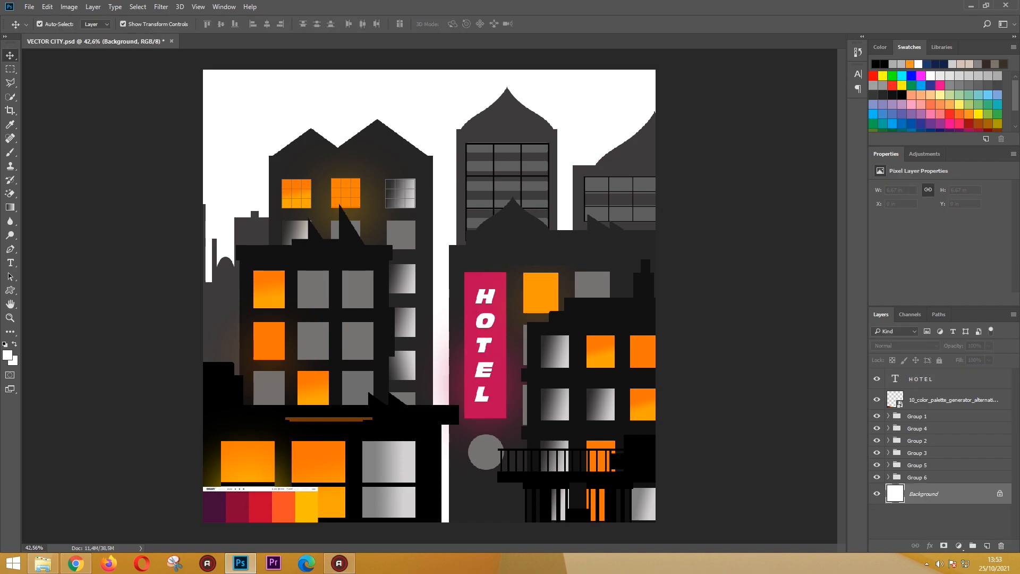
Add a solid color fill layer above the background using the palette's dark purple.
click(959, 546)
click(936, 317)
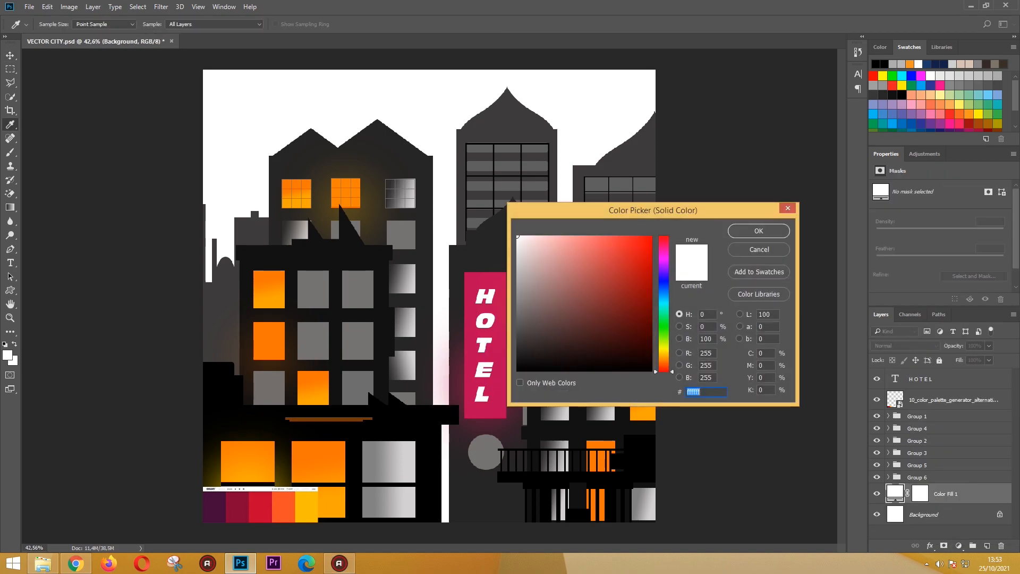
click(215, 506)
key(Return)
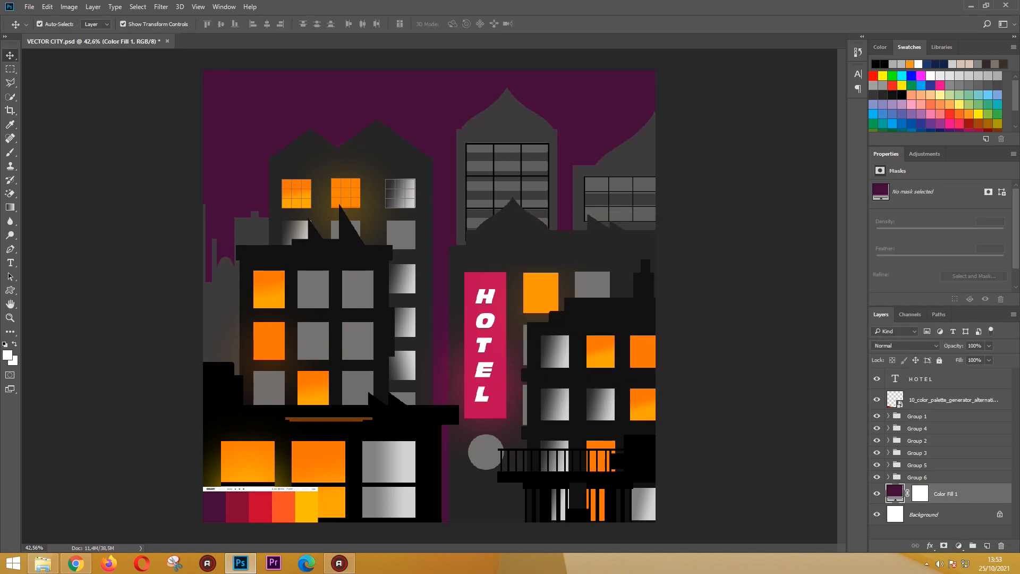
Add a gradient overlay to the purple fill layer and set its starting color to the palette's dark purple.
double_click(977, 494)
click(314, 263)
click(339, 263)
click(513, 165)
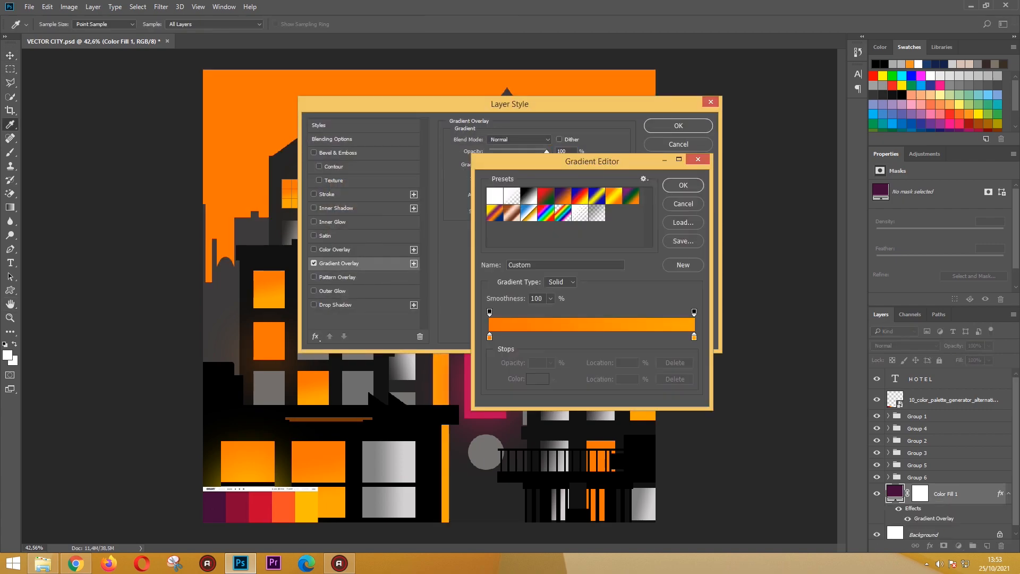
double_click(490, 337)
click(214, 507)
click(237, 507)
click(214, 506)
key(Return)
Set the sky gradient's ending color to the palette's 850133 crimson and its angle to -135°.
double_click(694, 337)
click(237, 507)
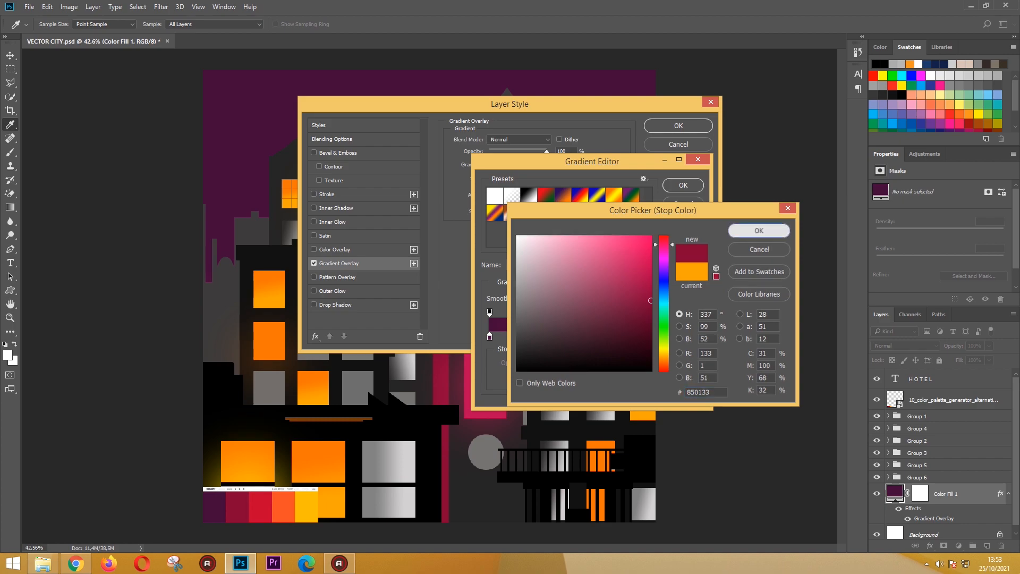
click(759, 231)
click(683, 185)
drag(498, 200, 491, 200)
key(Return)
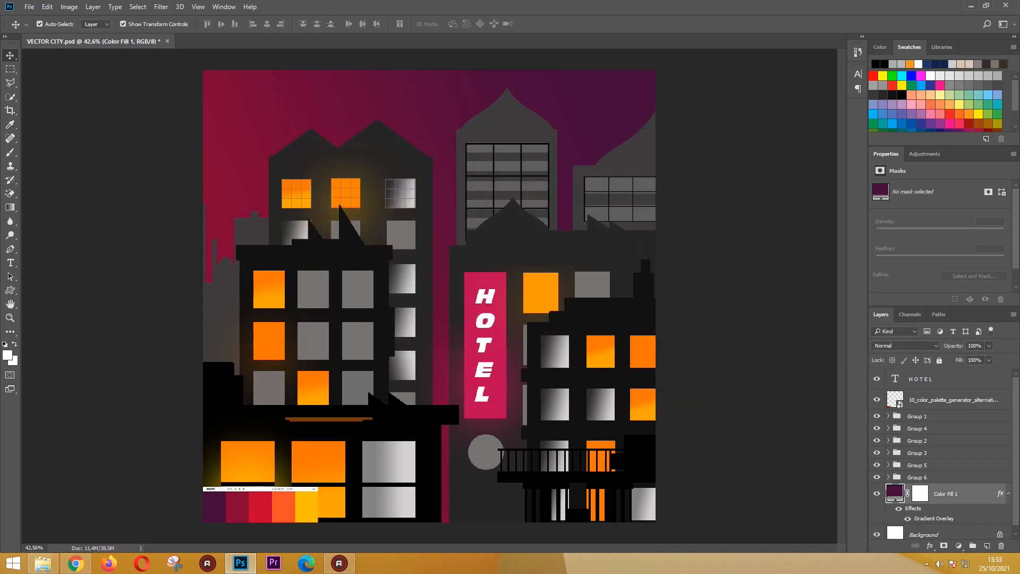
Select all six building groups and scale them together very slightly.
click(918, 417)
shift+click(917, 477)
key(ctrl+t)
click(445, 221)
mouse_move(720, 86)
mouse_down()
mouse_move(707, 98)
mouse_move(719, 86)
mouse_up()
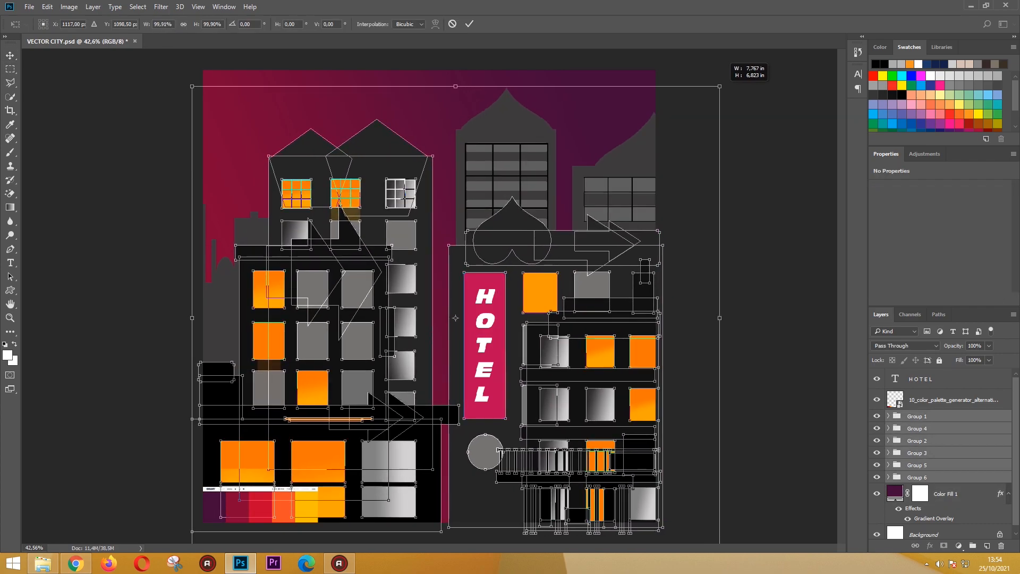
key(Return)
Draw a circle about 561 px wide directly above the sky fill layer and place it behind the towers as a moon.
right_click(10, 290)
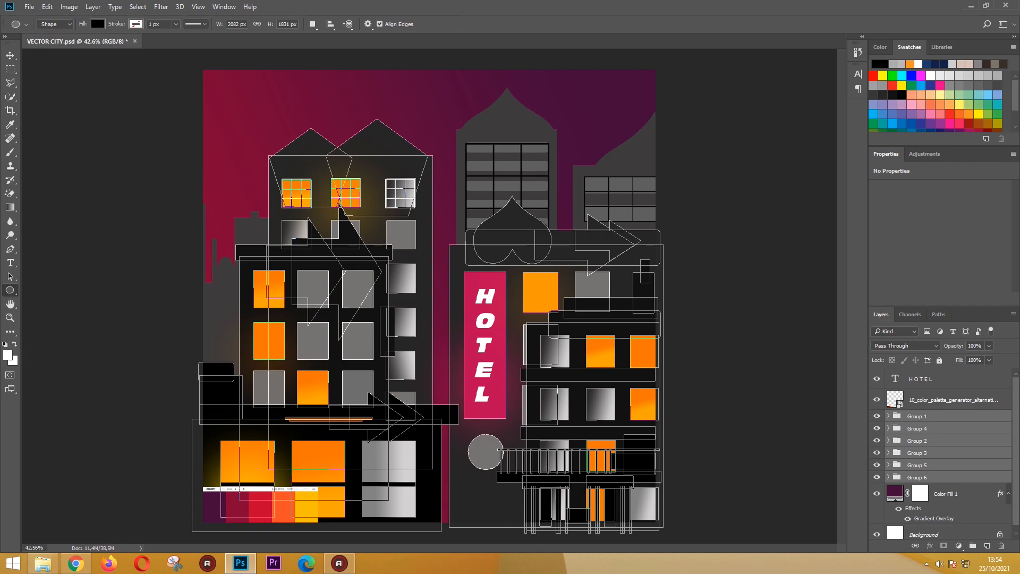
click(50, 310)
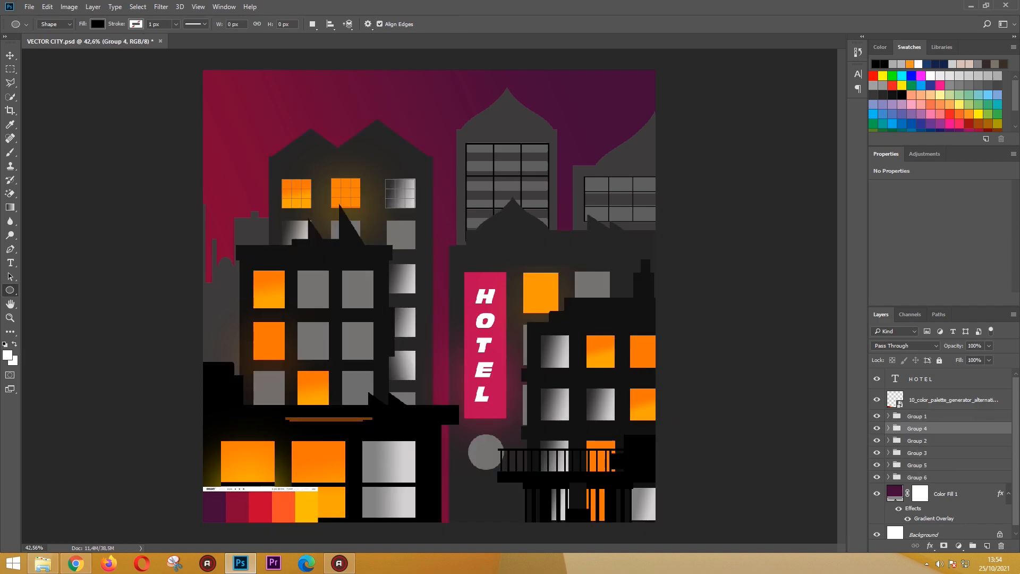
drag(397, 122, 513, 324)
key(ctrl+z)
scroll(951, 468, down, 2)
click(954, 489)
drag(413, 125, 540, 254)
key(v)
drag(441, 146, 409, 109)
Recolor the moon circle grey.
double_click(896, 487)
click(215, 506)
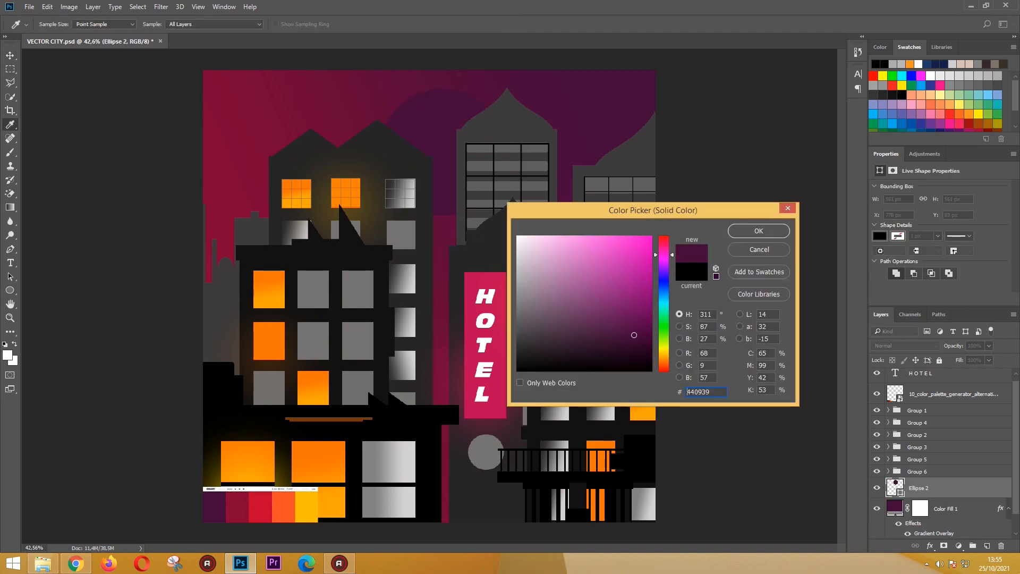
mouse_move(564, 319)
mouse_down()
mouse_move(542, 314)
mouse_move(548, 335)
mouse_up()
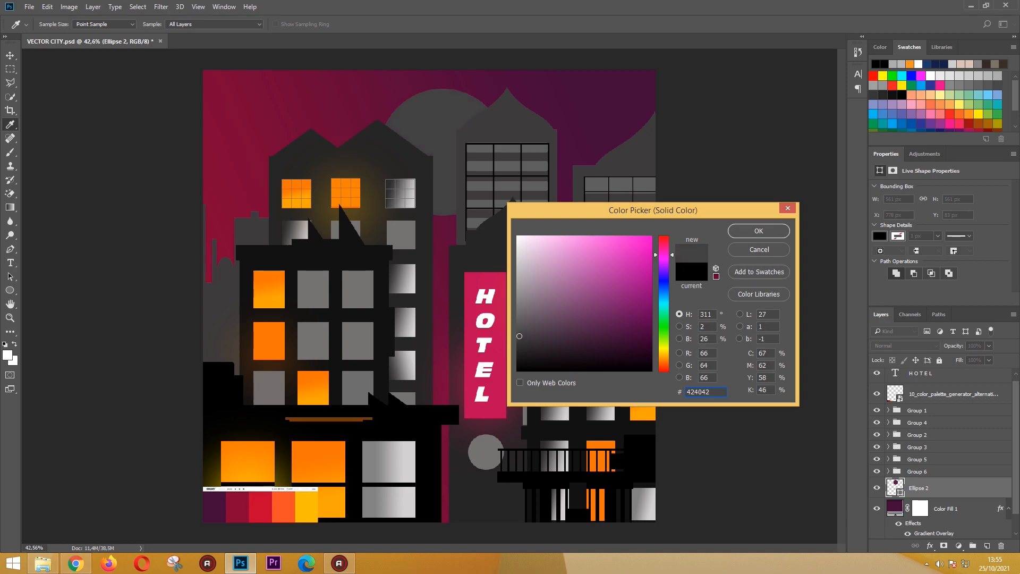
key(Return)
Duplicate the moon circle, fill the copy with white and apply a Gaussian Blur to it as a glow.
key(v)
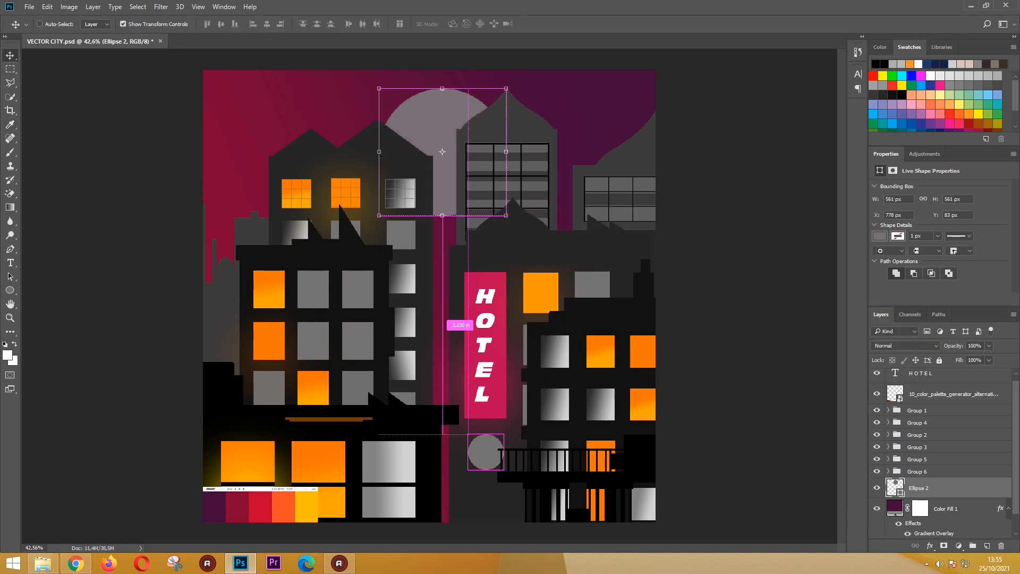
key(ctrl+j)
double_click(896, 488)
drag(534, 266, 520, 233)
key(Return)
click(161, 7)
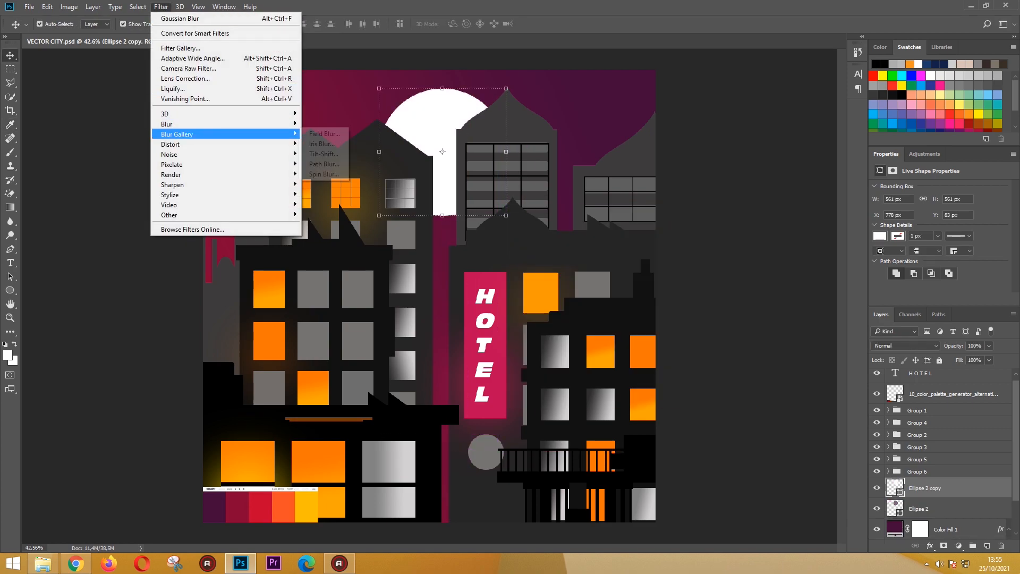
click(319, 166)
key(Return)
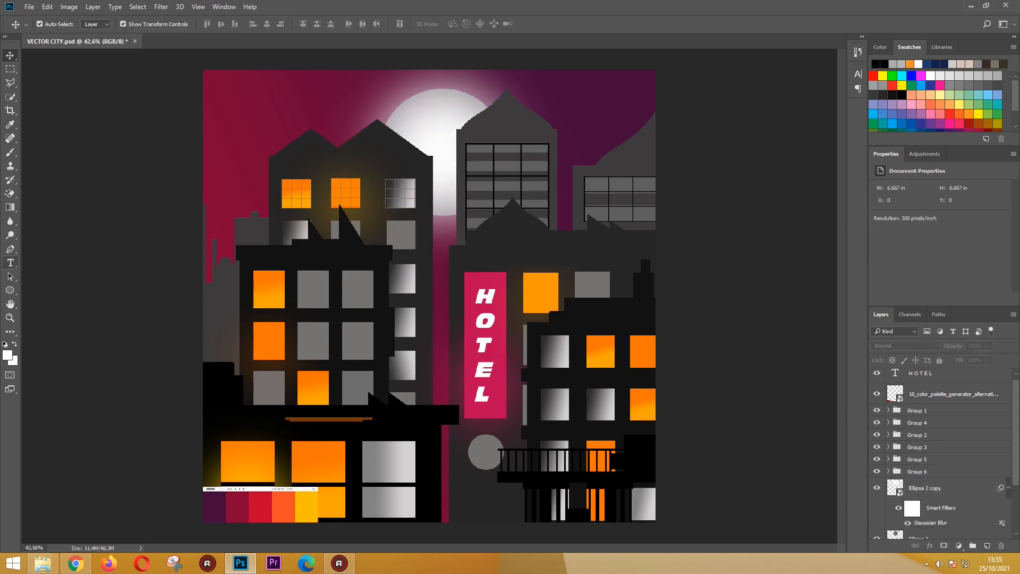
Draw a small circle in the sky beside the central domed tower and fill it with 403b39.
click(9, 290)
click(56, 310)
drag(548, 98, 565, 115)
double_click(896, 379)
click(531, 127)
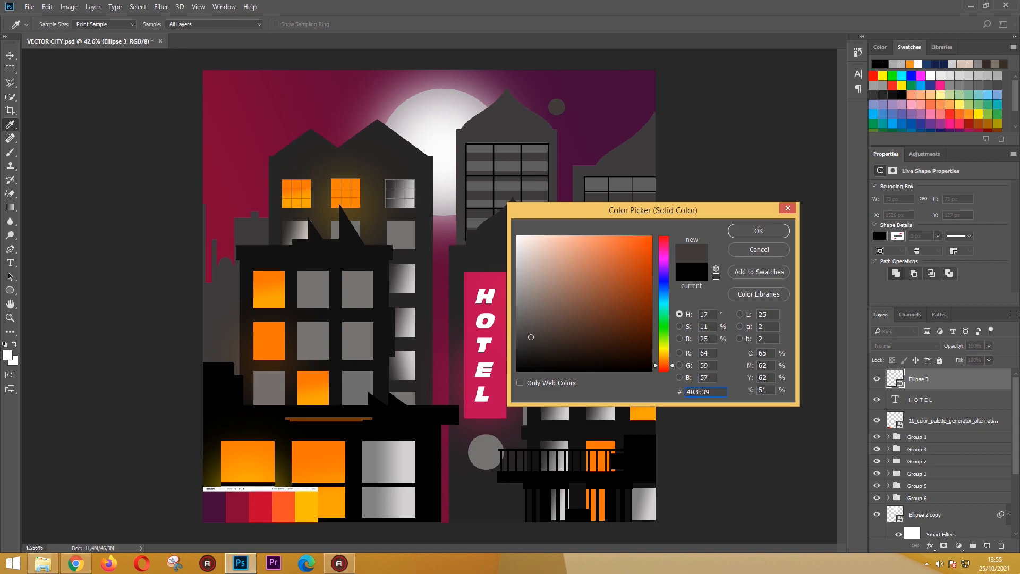
key(Return)
Combine further overlapping circles into the same shape to build puffy clouds on both sides of the sky.
click(313, 23)
click(344, 47)
mouse_move(560, 94)
mouse_down()
mouse_move(585, 121)
mouse_move(602, 111)
mouse_move(623, 126)
mouse_move(634, 121)
mouse_up()
drag(219, 102, 269, 154)
mouse_move(257, 101)
mouse_down()
mouse_move(287, 131)
mouse_move(287, 153)
mouse_up()
mouse_move(252, 99)
mouse_down()
mouse_move(310, 130)
mouse_move(288, 139)
mouse_up()
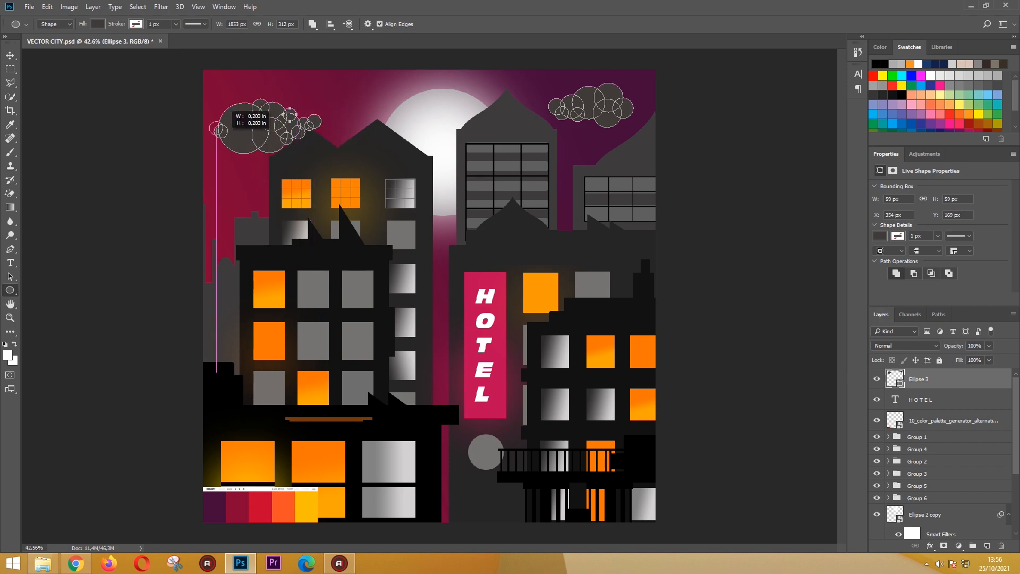
Move the cloud layer below all building groups, directly above the blurred moon copy.
key(v)
key(ctrl+bracketleft)
key(ctrl+bracketleft)
key(ctrl+bracketleft)
key(ctrl+bracketleft)
key(ctrl+bracketleft)
key(ctrl+bracketleft)
key(ctrl+bracketleft)
key(ctrl+bracketleft)
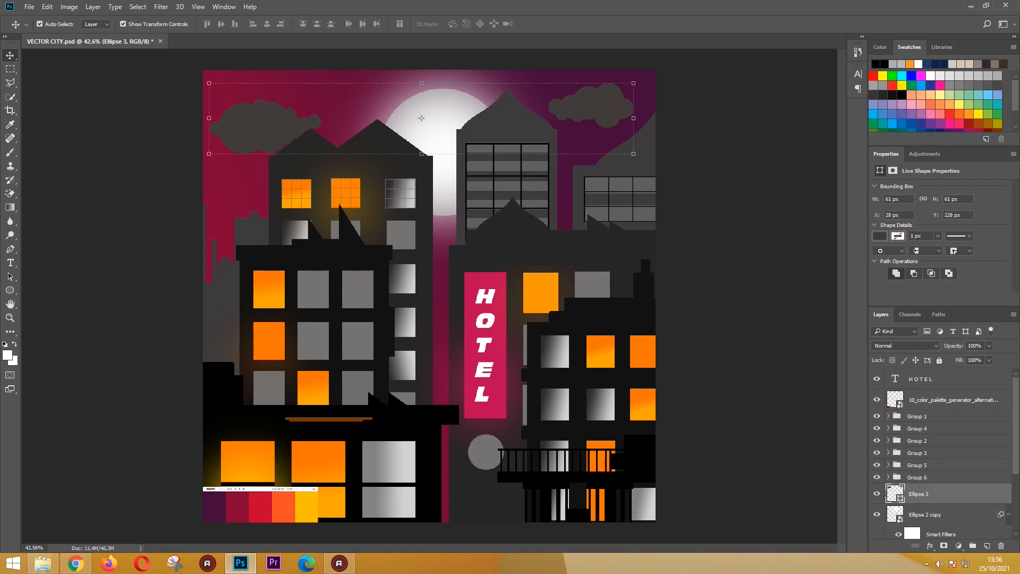
Enlarge the cloud shape slightly and recolor it grey.
key(ctrl+z)
double_click(895, 494)
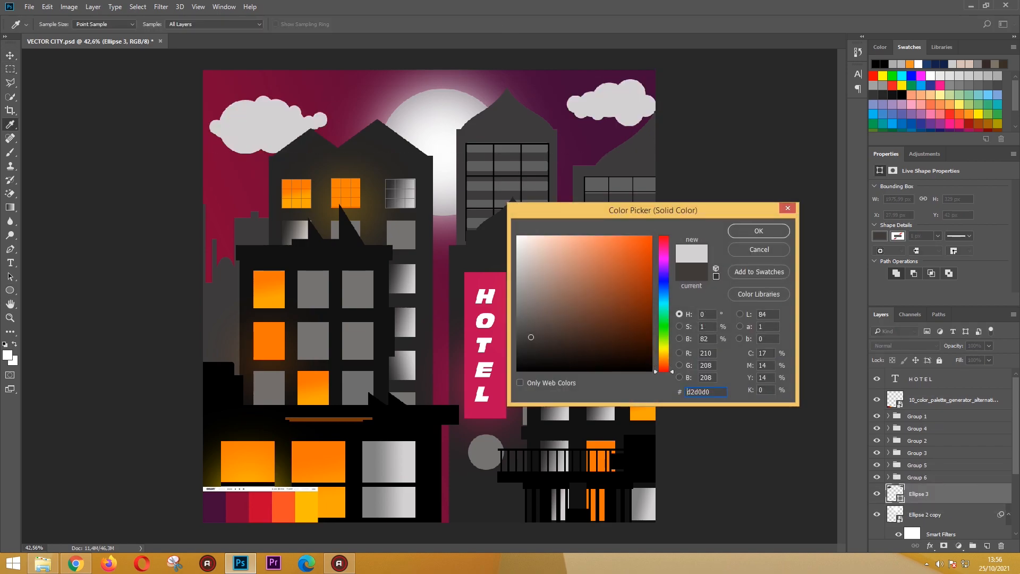
click(759, 231)
click(759, 232)
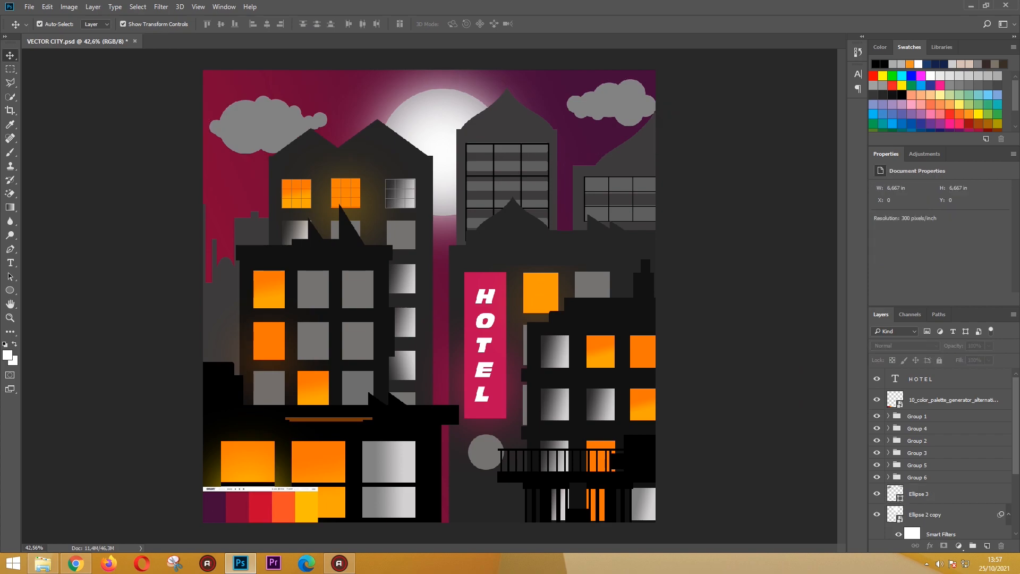
Duplicate the HOTEL text and apply a Gaussian Blur to the copy as a smart object.
scroll(430, 297, down, 2)
click(467, 329)
key(ctrl+j)
click(161, 7)
mouse_move(168, 124)
click(329, 164)
click(464, 216)
click(538, 217)
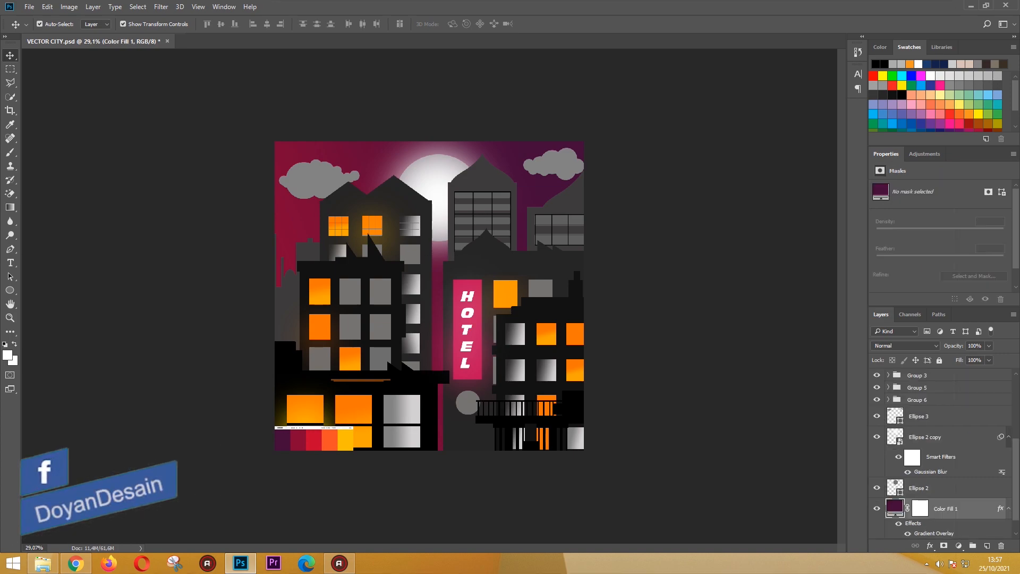
Rotate the sky fill's gradient overlay and reduce its scale so purple covers more of the sky.
double_click(934, 533)
drag(550, 103, 771, 71)
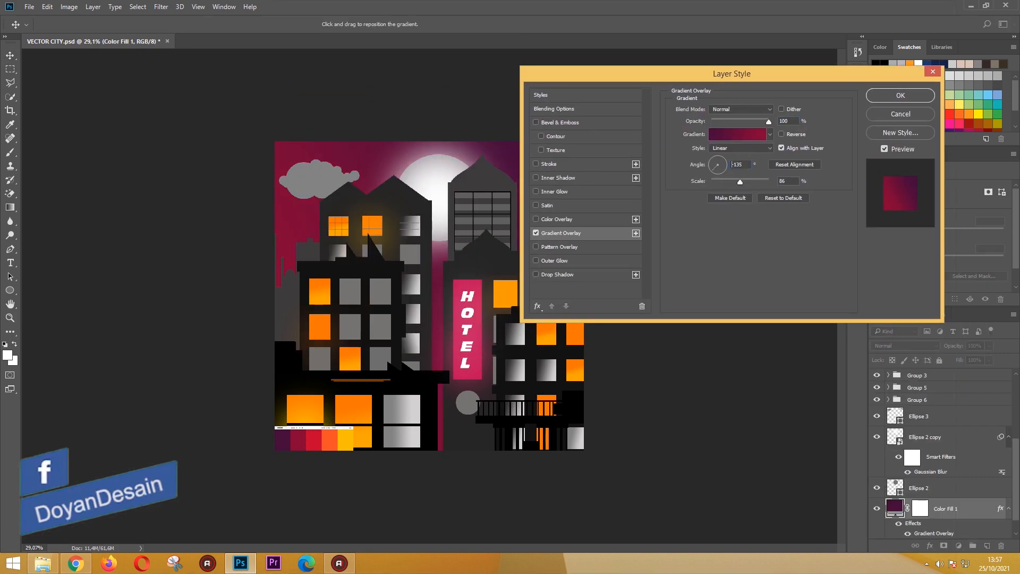
drag(713, 169, 715, 172)
drag(769, 122, 770, 122)
mouse_move(741, 181)
mouse_down()
mouse_move(761, 182)
mouse_move(724, 182)
mouse_up()
click(900, 95)
Draw a starburst custom shape about 32 px wide in the sky left of the moon and fill it with ffffff.
right_click(10, 291)
click(59, 342)
click(416, 24)
scroll(420, 80, up, 1)
scroll(404, 74, up, 1)
click(370, 63)
drag(361, 149, 365, 154)
double_click(896, 509)
text(ffffff)
key(Return)
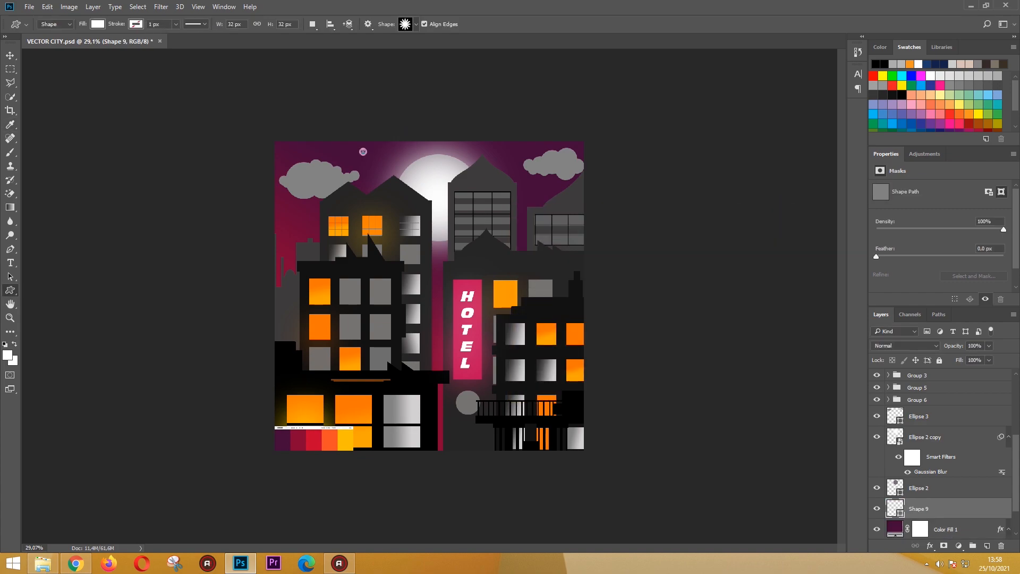
Add more small white stars at the sky's left edge and to the right of the moon.
drag(284, 225, 286, 226)
drag(502, 148, 505, 151)
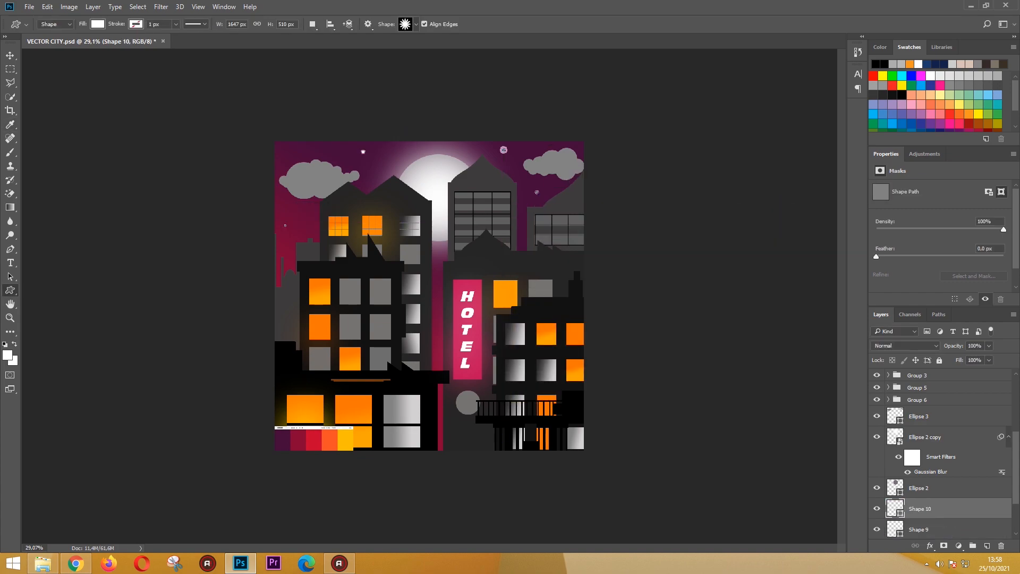
click(660, 212)
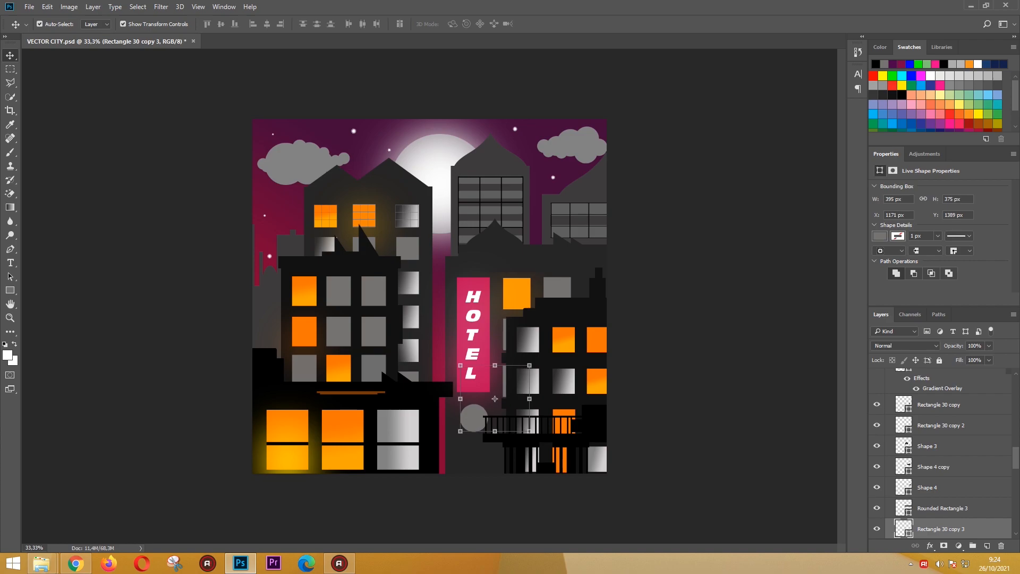
Duplicate the orange window beside the hotel sign and apply a Gaussian Blur to the copy as a glow.
key(ctrl+j)
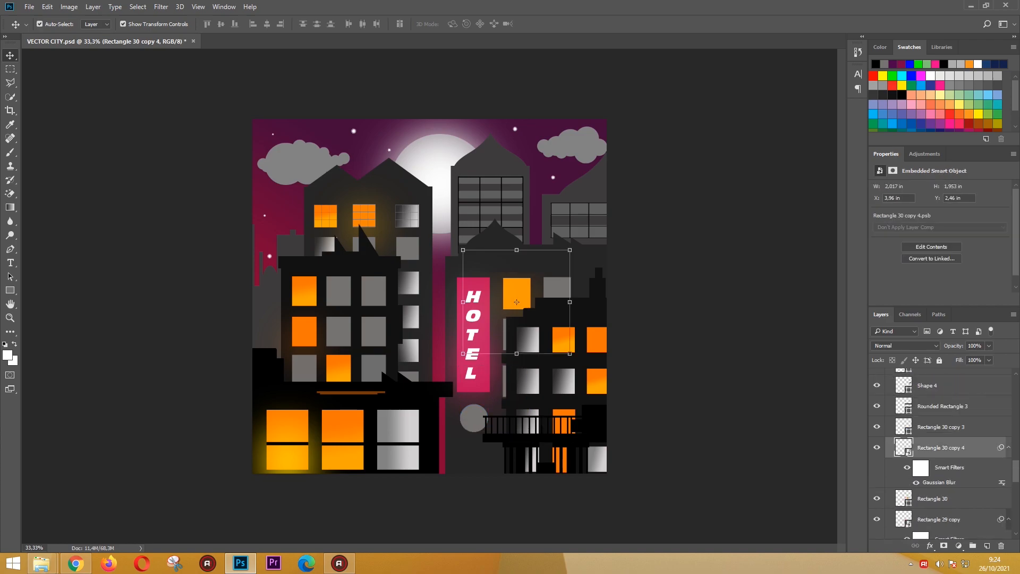
click(161, 6)
mouse_move(229, 123)
click(340, 177)
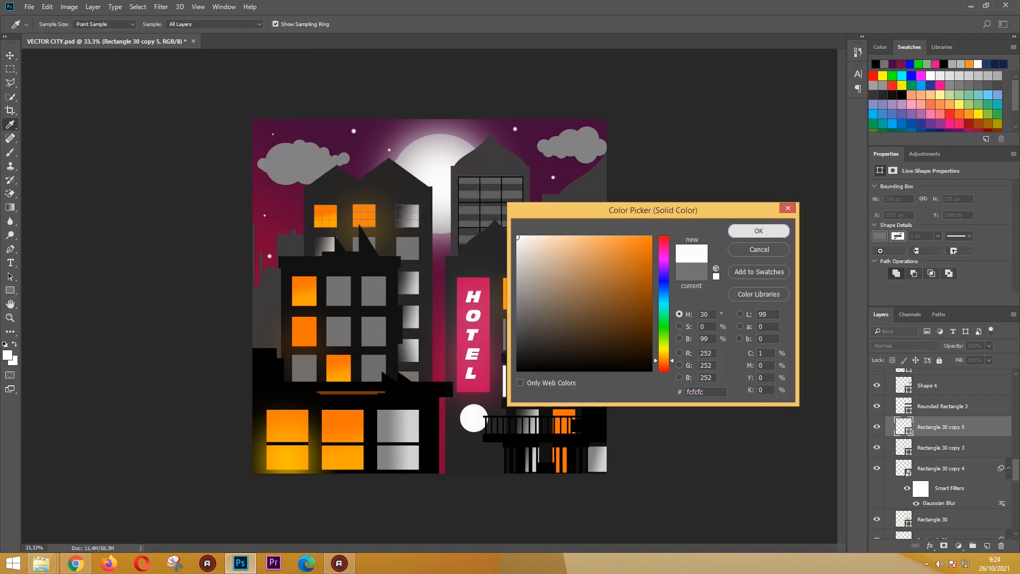
Convert the near-white copy of the circle beside the balcony to a smart object and apply a Gaussian Blur.
click(179, 6)
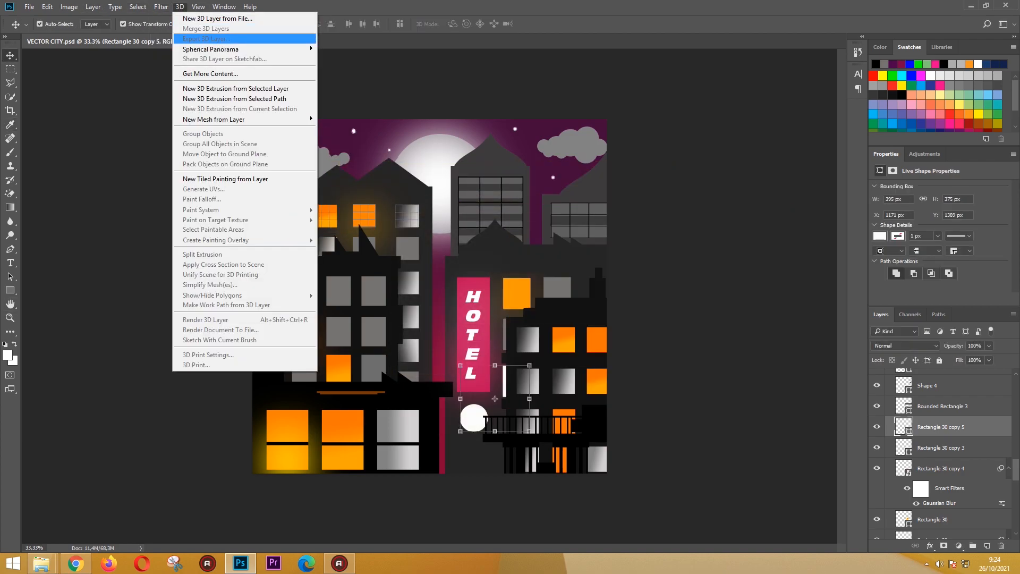
mouse_move(161, 7)
mouse_move(213, 123)
click(331, 164)
key(Return)
key(Return)
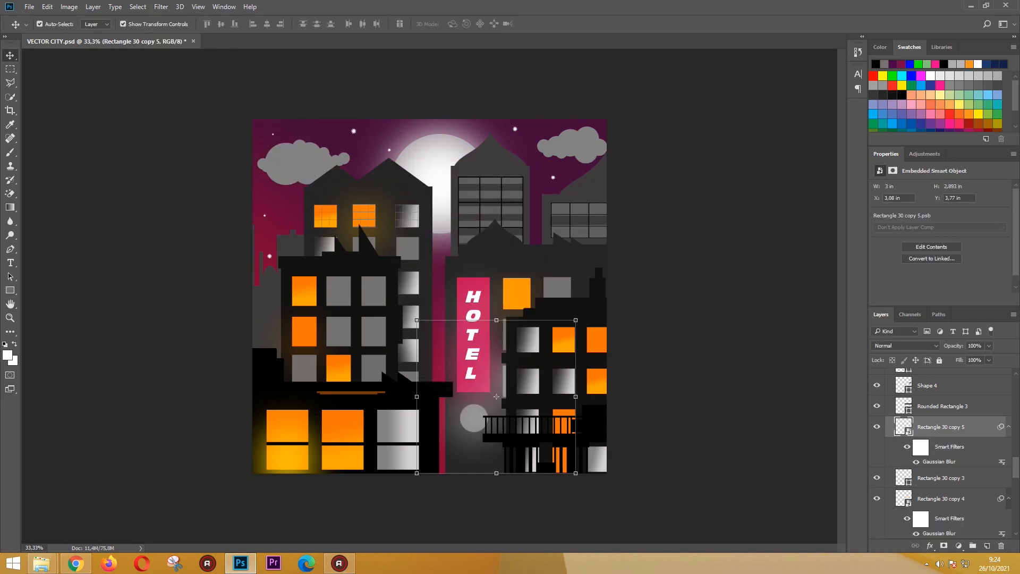
Collapse the hotel building's group and group the cloud, moon and star layers together.
scroll(944, 452, up, 12)
click(889, 495)
scroll(943, 452, down, 5)
scroll(944, 452, up, 4)
scroll(935, 452, down, 4)
click(935, 406)
scroll(936, 425, down, 3)
shift+click(936, 467)
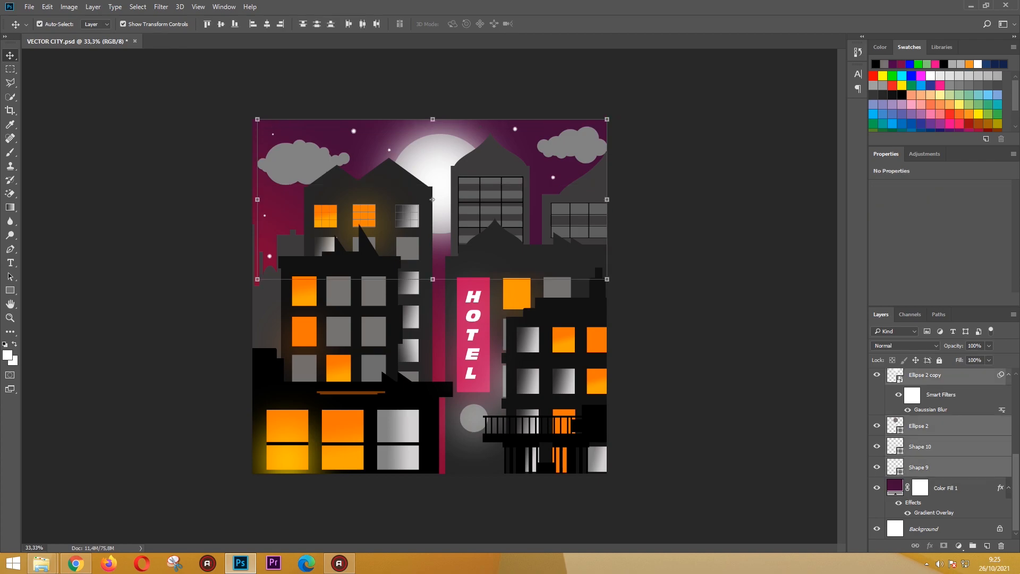
click(973, 546)
click(935, 529)
scroll(935, 479, up, 2)
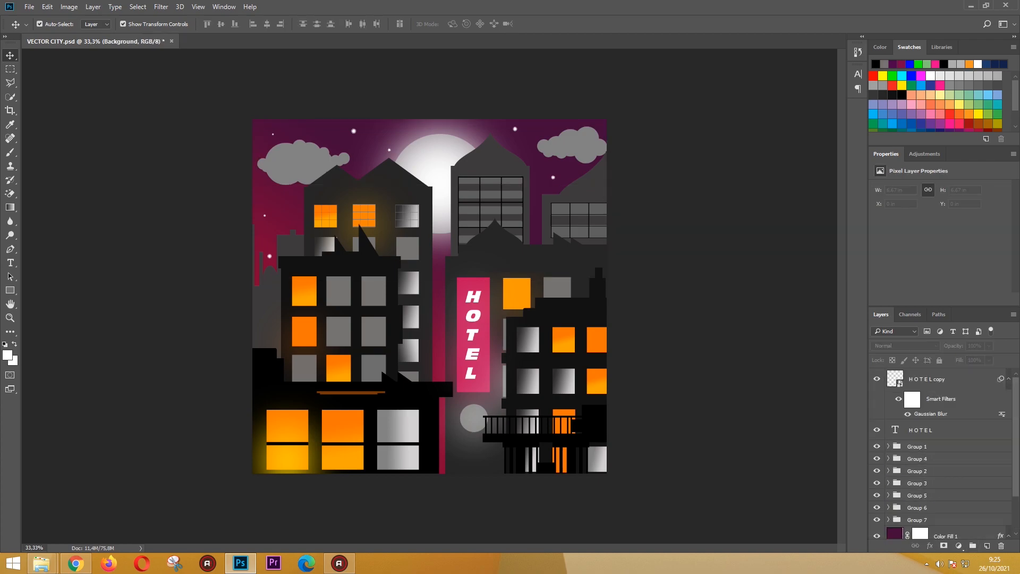
Group the HOTEL text layer together with its blurred copy.
click(936, 379)
shift+click(935, 430)
click(973, 545)
Draw a circle about 339 px wide just left of the HOTEL sign and move its layer to the top of the stack.
right_click(10, 290)
click(45, 311)
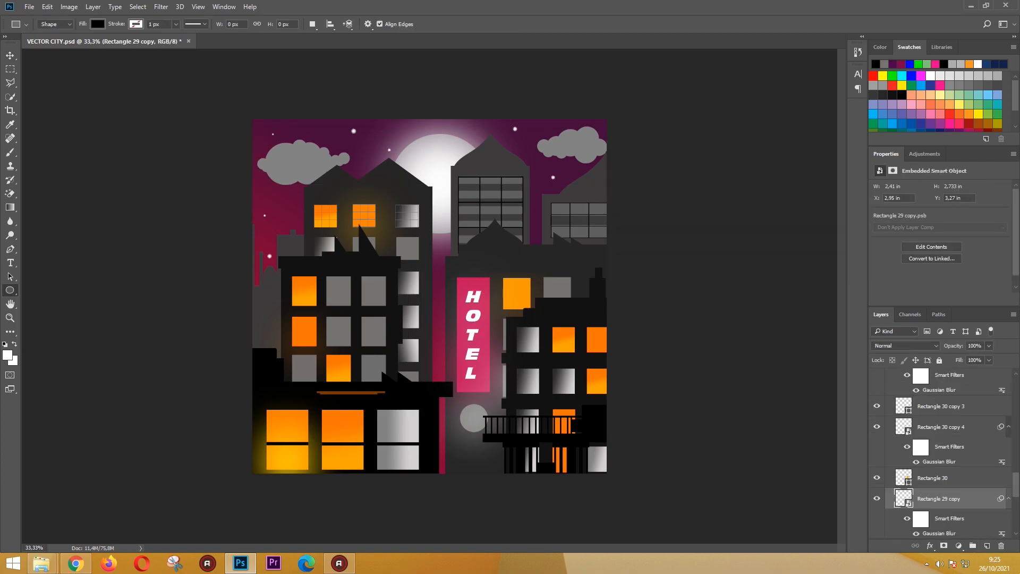
drag(414, 314, 475, 389)
key(v)
drag(444, 344, 442, 344)
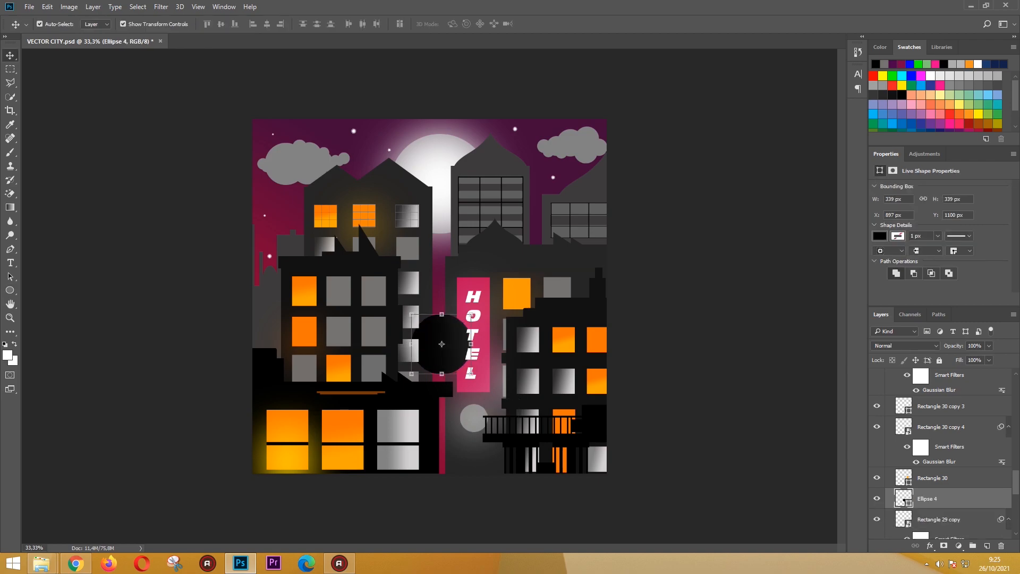
drag(928, 498, 928, 371)
click(888, 456)
Recolor the new circle beside the HOTEL sign bright crimson pink.
double_click(895, 379)
click(442, 425)
click(627, 236)
click(758, 230)
Convert the crimson pink circle to a smart object and apply a strong Gaussian Blur so it becomes a soft glow.
click(162, 7)
mouse_move(212, 122)
click(326, 164)
click(414, 212)
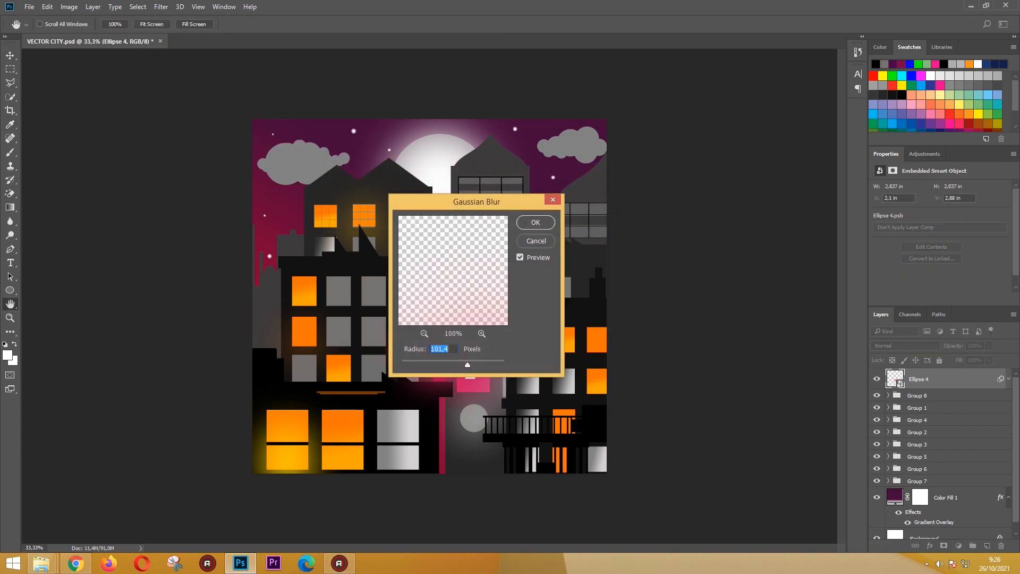
drag(468, 364, 480, 365)
key(Return)
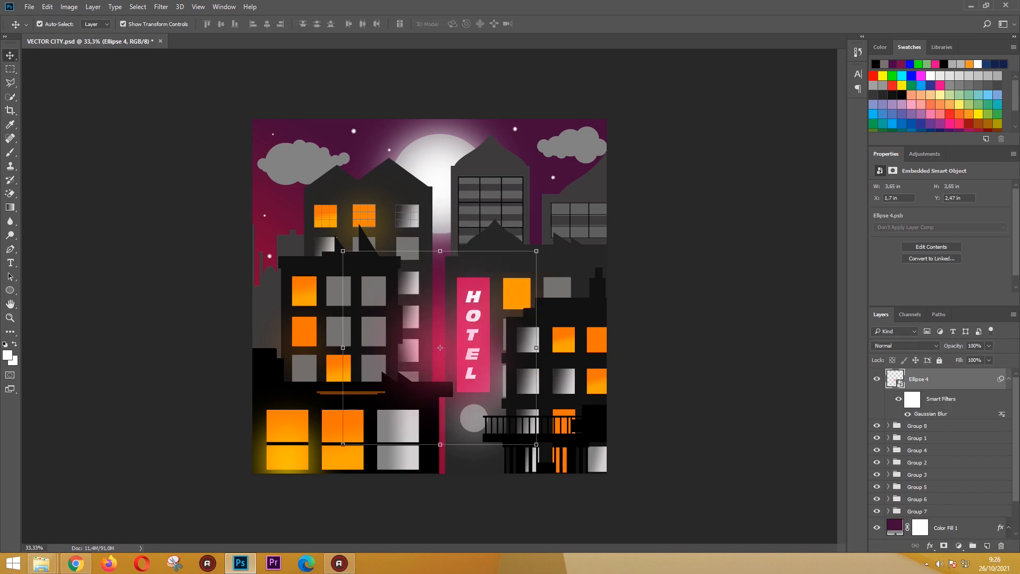
Duplicate the pink glow and move the copy down to the street level between the buildings.
click(691, 308)
click(920, 379)
key(ctrl+j)
key(shift+Down)
key(shift+Down)
key(shift+Down)
key(shift+Down)
key(shift+Down)
key(shift+Down)
key(shift+Down)
key(shift+Down)
key(shift+Down)
key(shift+Down)
key(shift+Down)
key(shift+Down)
key(shift+Down)
drag(445, 375, 454, 434)
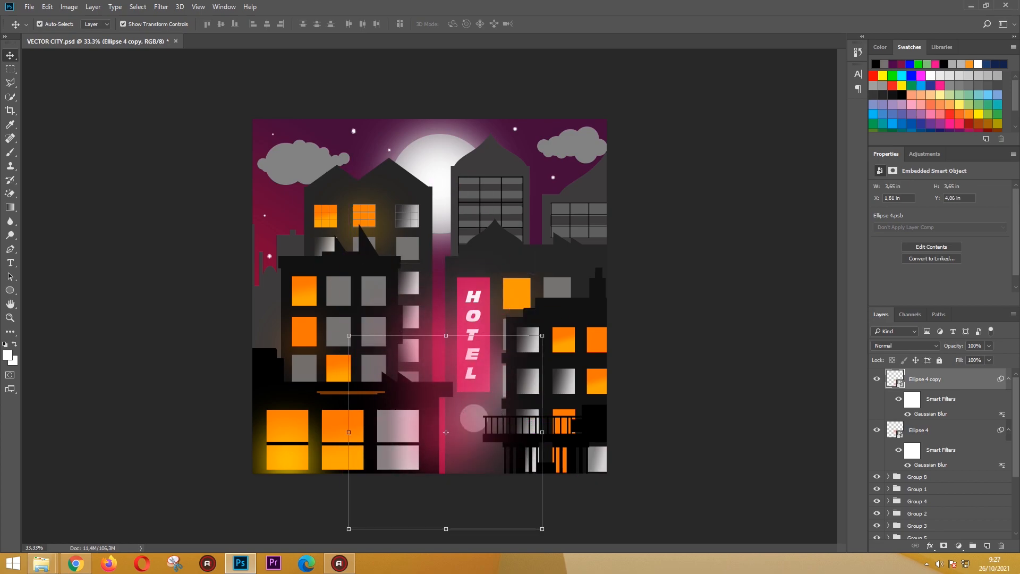
Set the HOTEL sign text's font to Neon.
click(537, 202)
click(472, 334)
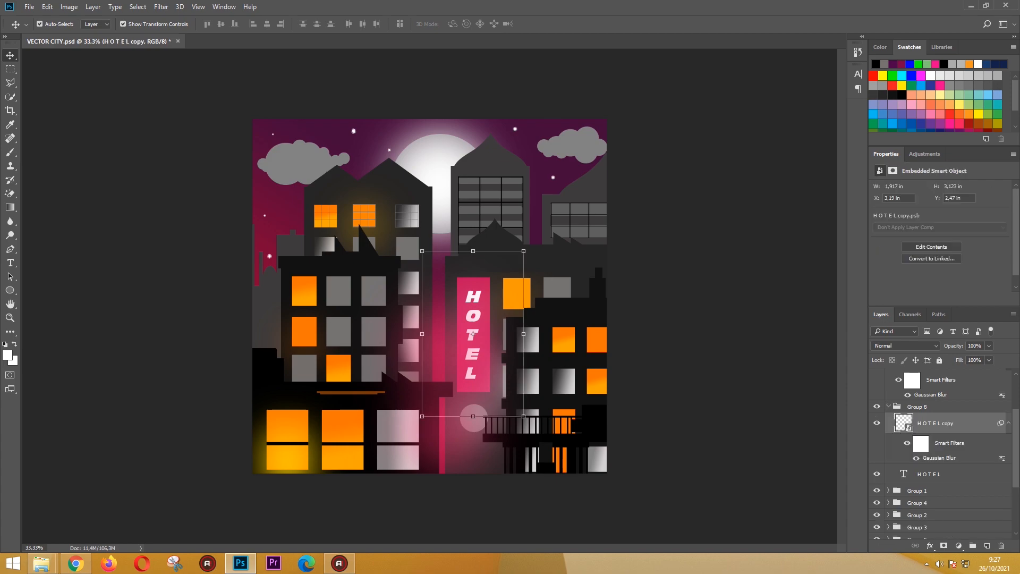
click(472, 334)
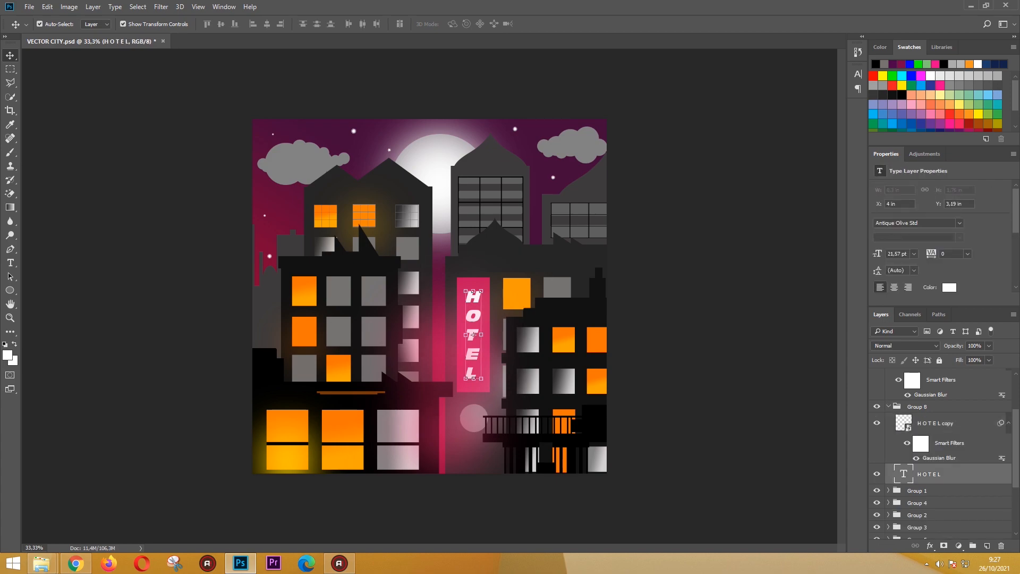
click(959, 223)
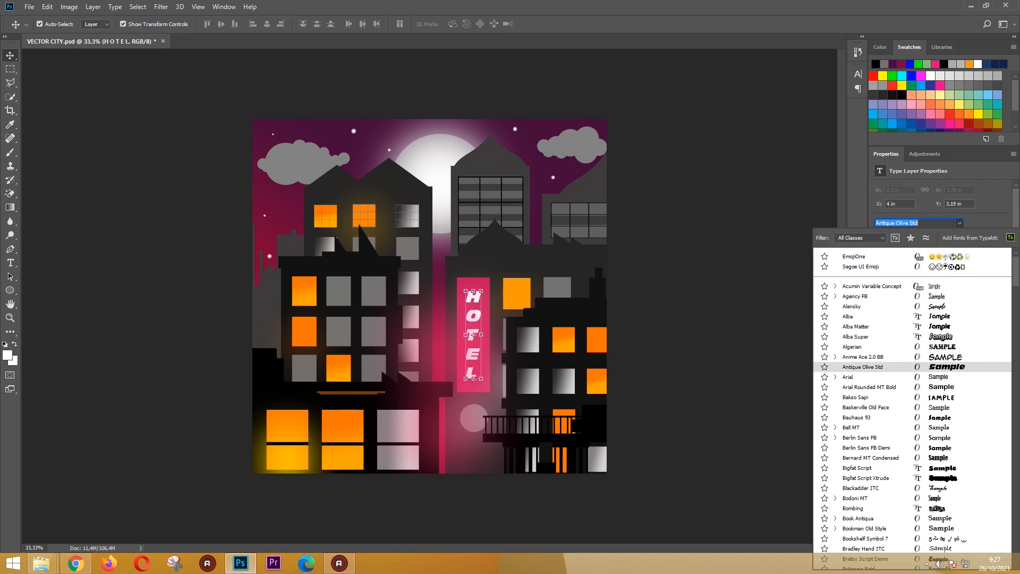
scroll(904, 468, down, 8)
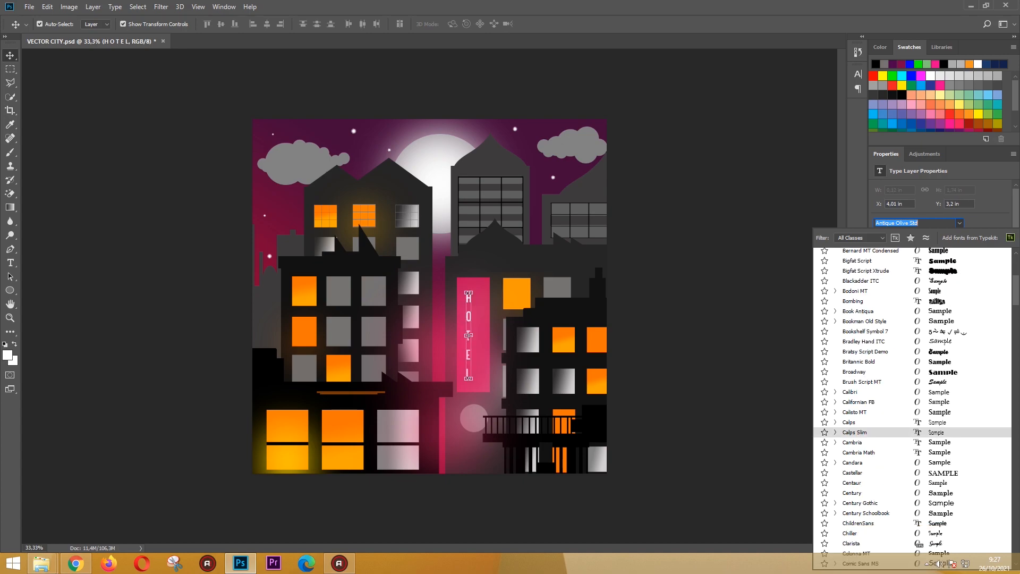
scroll(904, 438, down, 15)
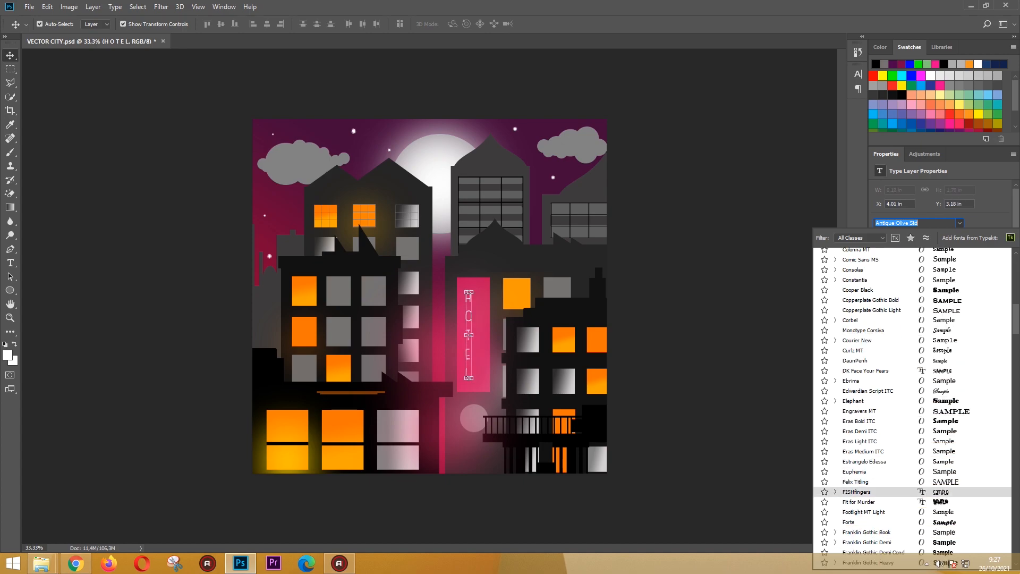
scroll(904, 438, down, 18)
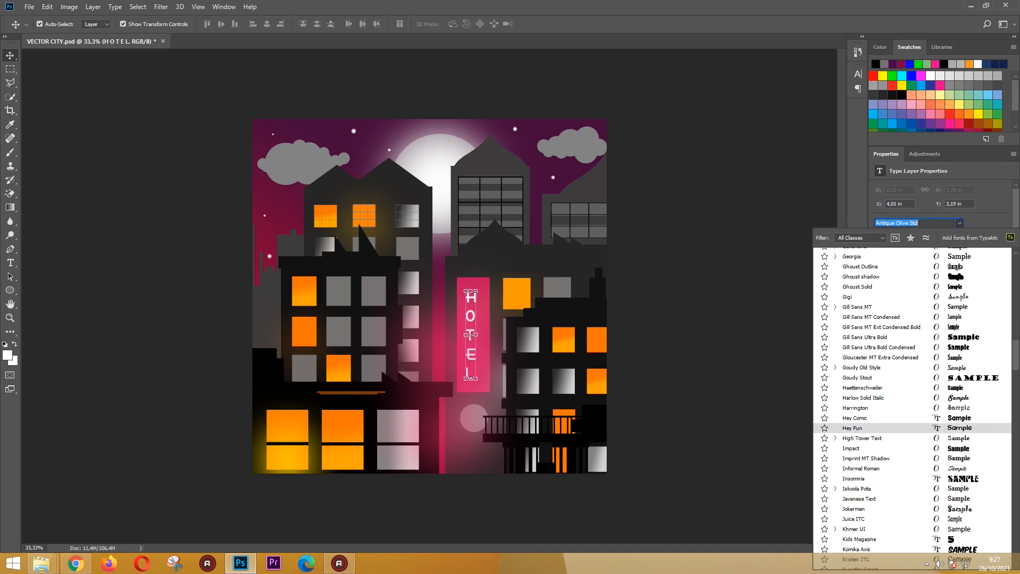
scroll(903, 431, down, 17)
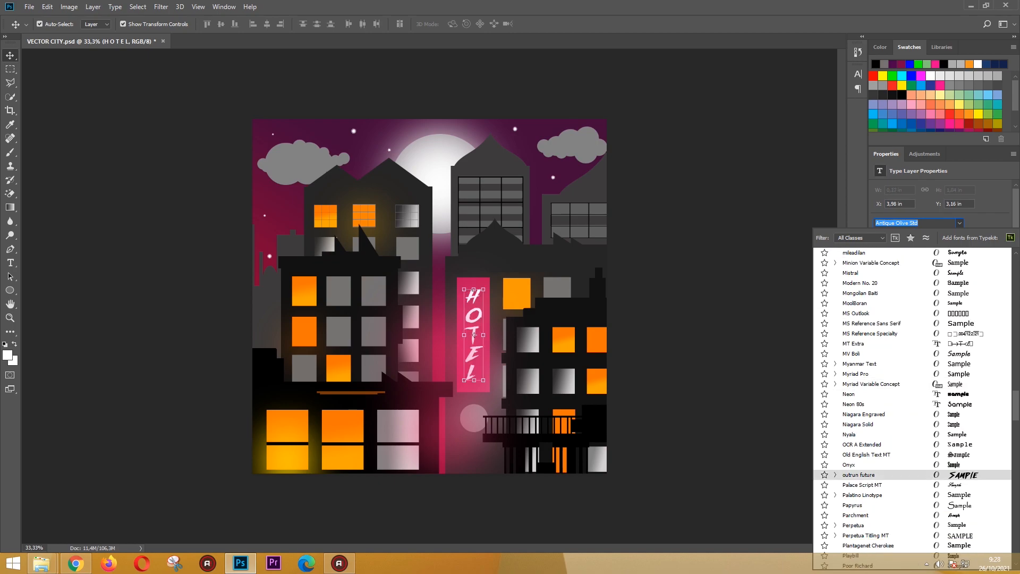
scroll(903, 431, down, 4)
scroll(904, 452, up, 5)
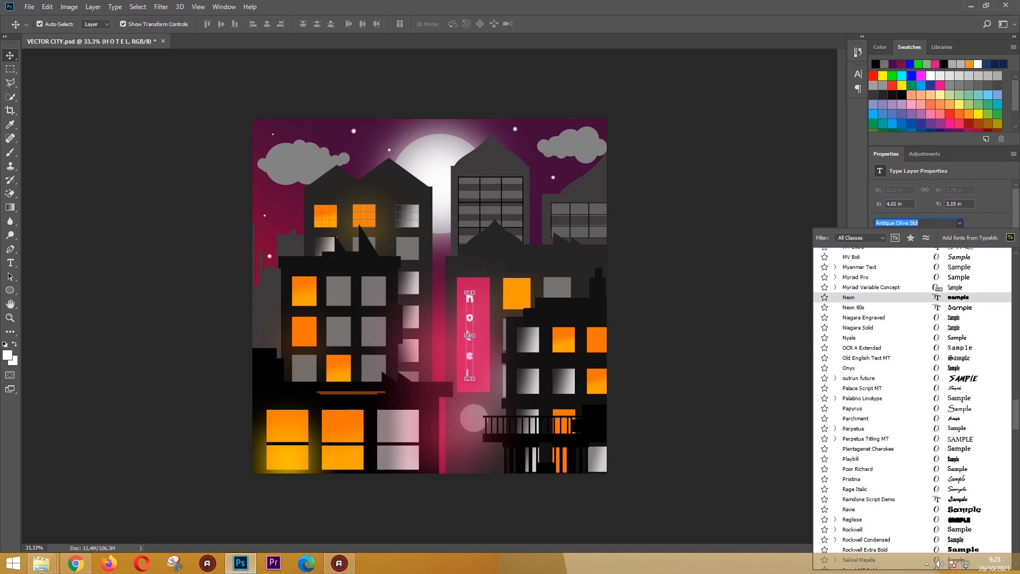
click(904, 297)
Try to stretch the HOTEL lettering to fill the pink sign.
drag(474, 379, 483, 388)
drag(471, 289, 470, 283)
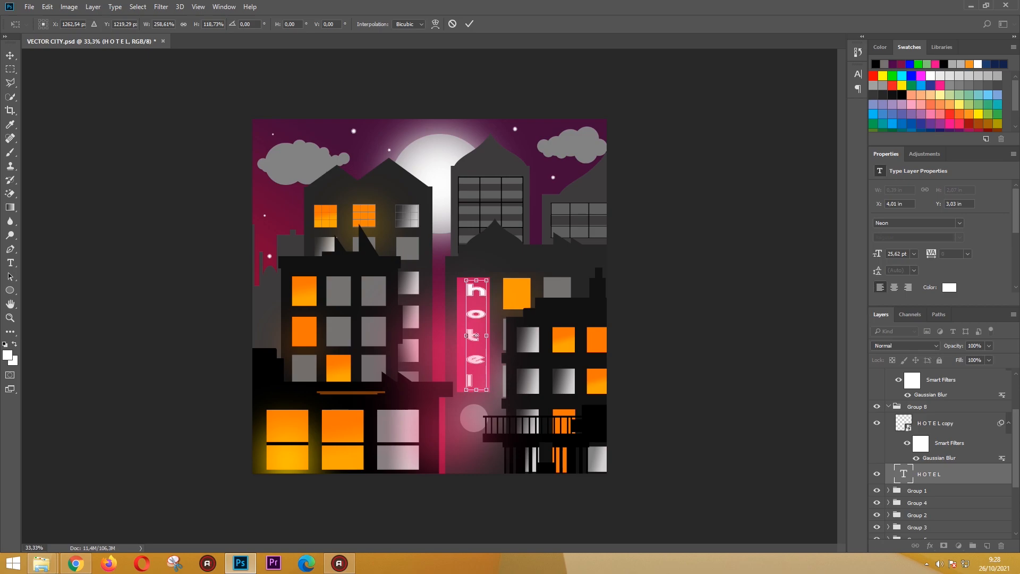
drag(475, 336, 467, 339)
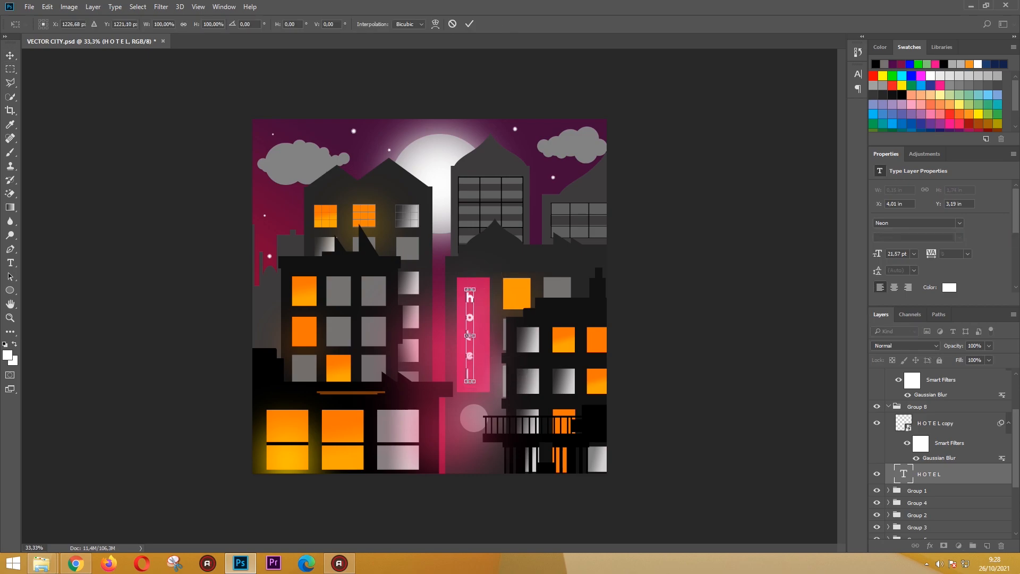
key(Return)
Set the HOTEL text's font to Alba Super and transform the lettering to fit the sign.
click(960, 224)
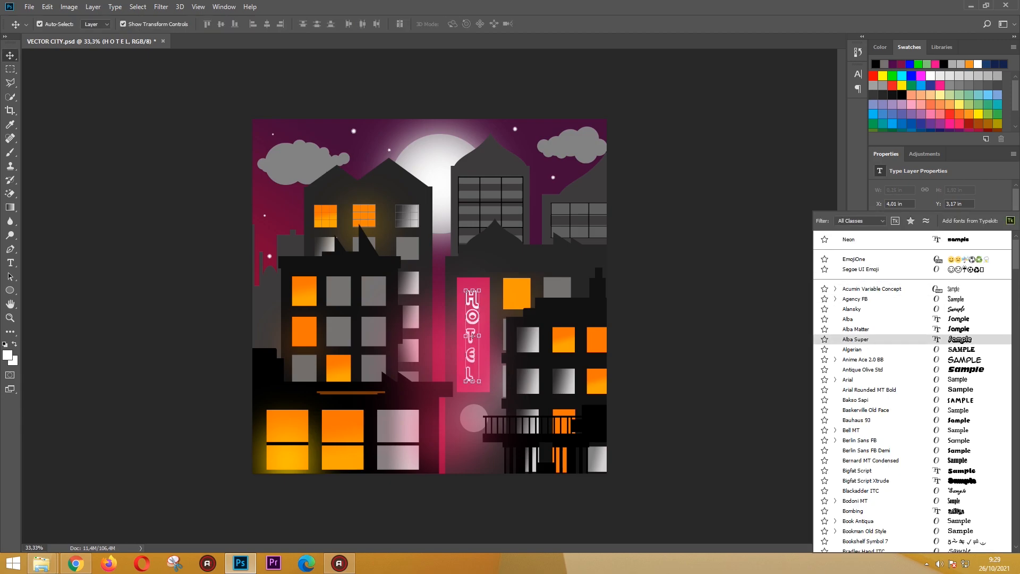
click(875, 339)
key(ctrl+t)
mouse_move(472, 336)
mouse_down()
mouse_move(460, 335)
mouse_move(485, 335)
mouse_up()
key(Return)
Narrow the pink sign panel around the HOTEL lettering.
ctrl+click(459, 341)
key(ctrl+t)
click(470, 23)
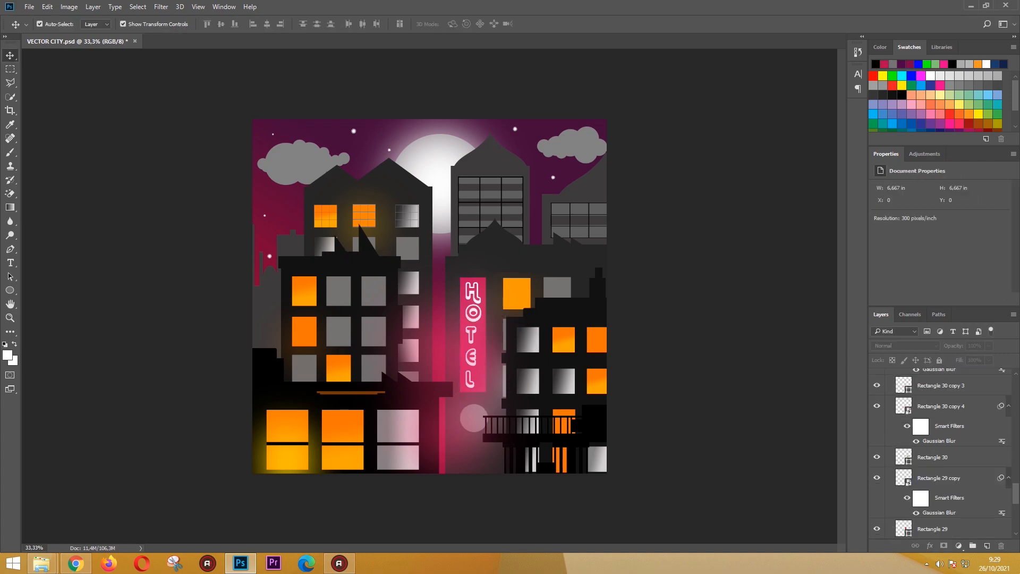
Collapse the open layer groups and select the topmost layer, the copied pink glow.
click(934, 513)
scroll(940, 452, up, 10)
scroll(941, 452, up, 2)
click(888, 476)
scroll(893, 452, down, 5)
click(889, 384)
scroll(903, 425, up, 5)
click(934, 379)
Draw a circle about 141 px wide between the two rear right buildings and recolor it magenta.
key(u)
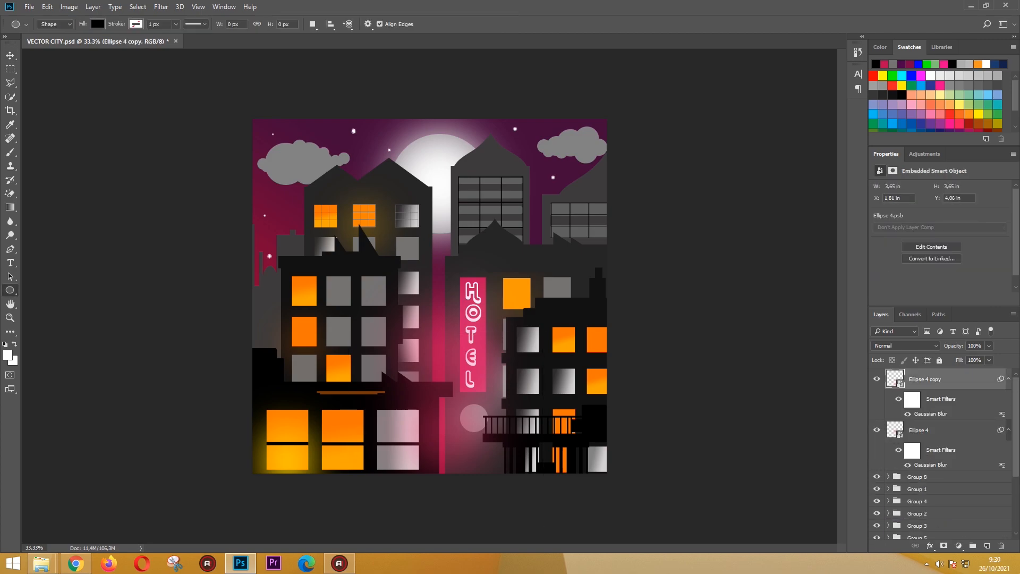
drag(524, 214, 549, 239)
double_click(896, 379)
click(633, 249)
click(768, 230)
Convert the magenta circle to a smart object and apply a Gaussian Blur.
click(161, 6)
mouse_move(186, 114)
click(340, 166)
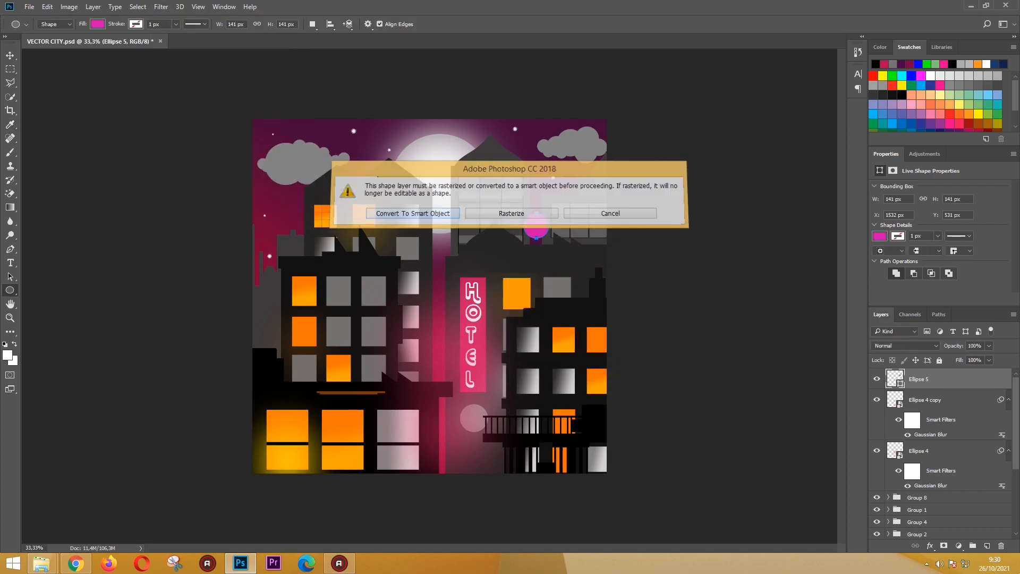
click(410, 211)
click(536, 222)
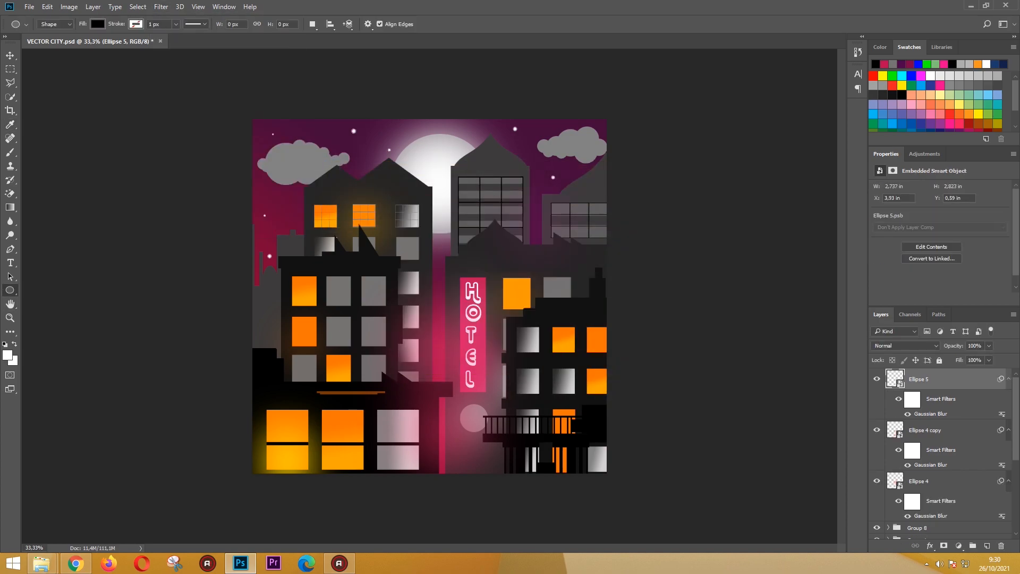
Undo the magenta circle's blur and enlarge the circle to about 196% before reapplying the Gaussian Blur.
key(ctrl+z)
key(ctrl+t)
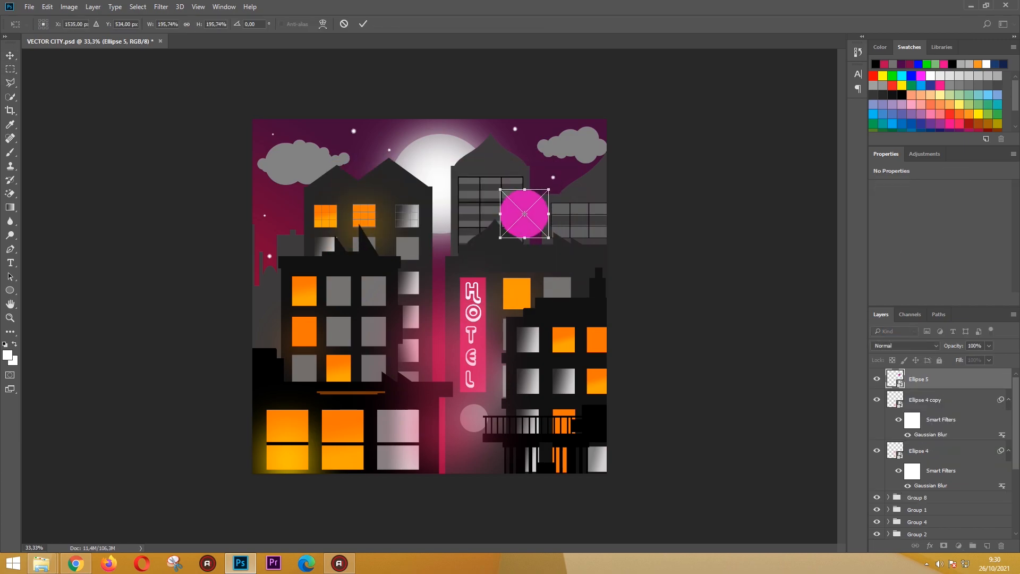
key(Return)
key(ctrl+t)
key(Return)
key(Return)
key(alt+comma)
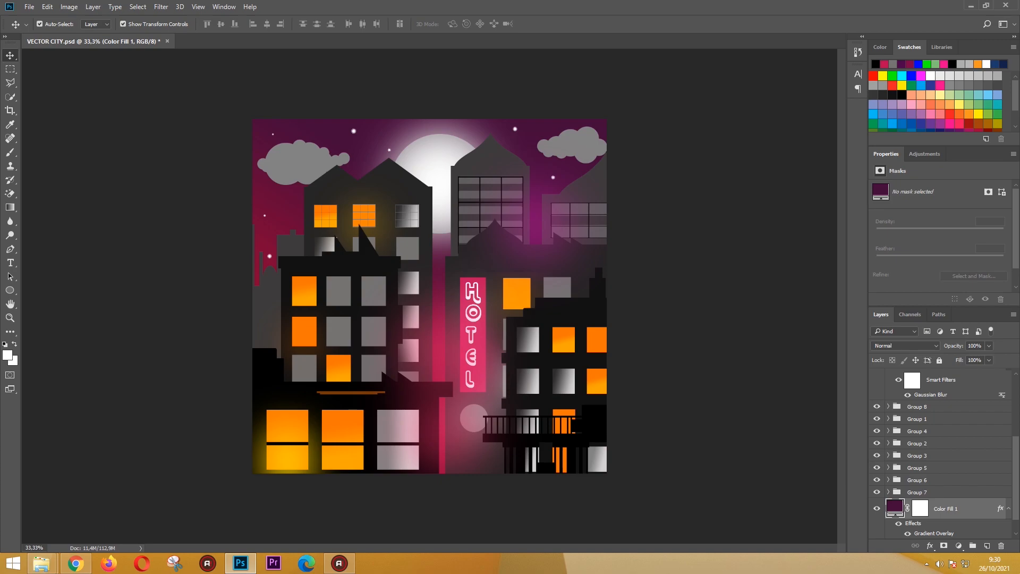
Draw a circle about 168 px wide above all layers, over the skyline at the scene's left edge.
key(alt+period)
right_click(9, 291)
click(478, 176)
key(Escape)
right_click(9, 290)
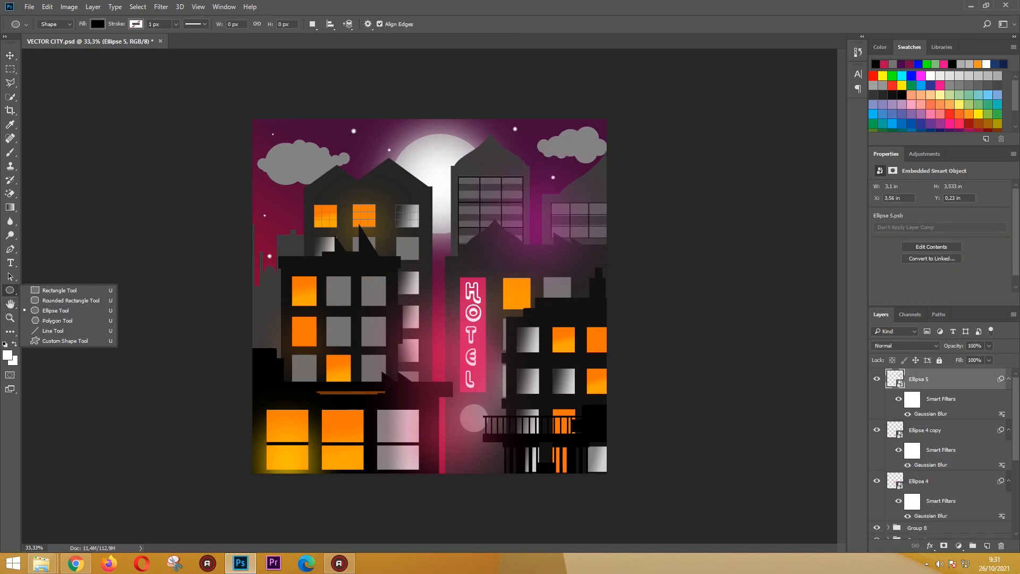
click(9, 304)
click(10, 290)
click(56, 310)
drag(267, 249, 297, 278)
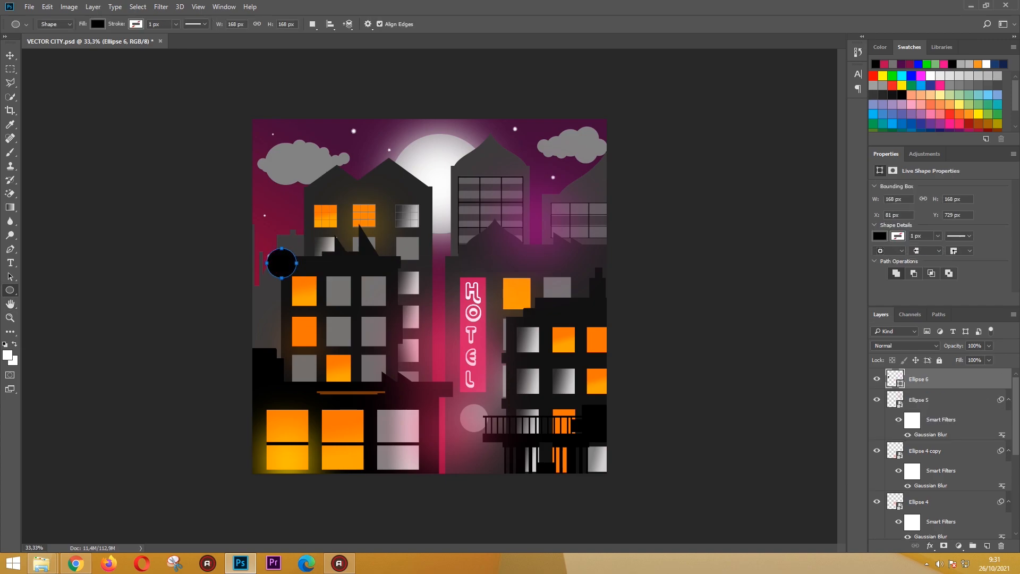
Recolor the skyline circle crimson and apply a Gaussian Blur to it as a smart object.
double_click(896, 379)
click(909, 65)
click(885, 64)
click(759, 230)
click(161, 7)
mouse_move(168, 124)
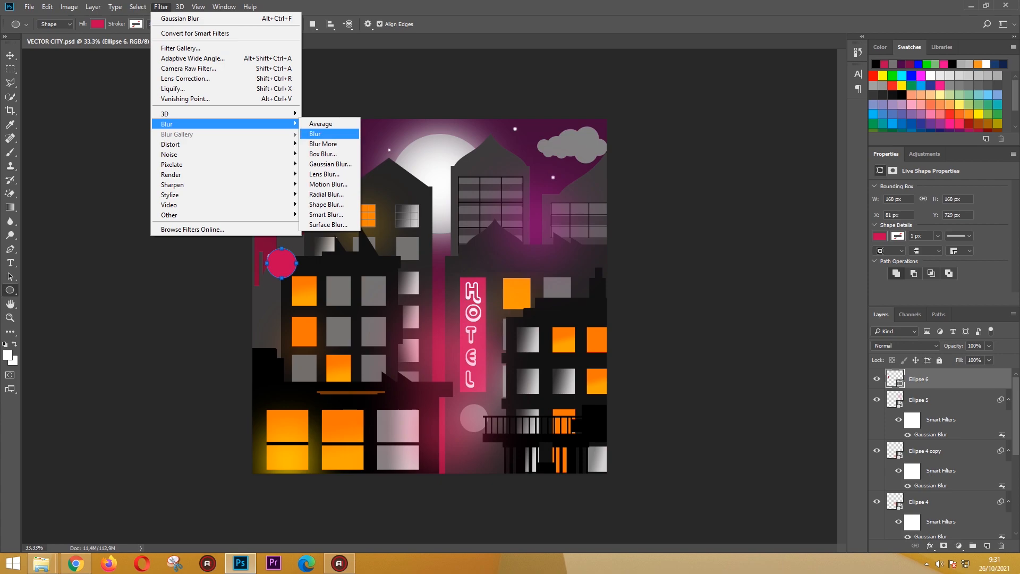
click(331, 163)
click(460, 219)
key(Return)
Shift the blurred crimson glow slightly over the skyline at the scene's left edge.
key(v)
key(ctrl+t)
key(Return)
drag(297, 247, 307, 238)
drag(288, 247, 279, 249)
key(Return)
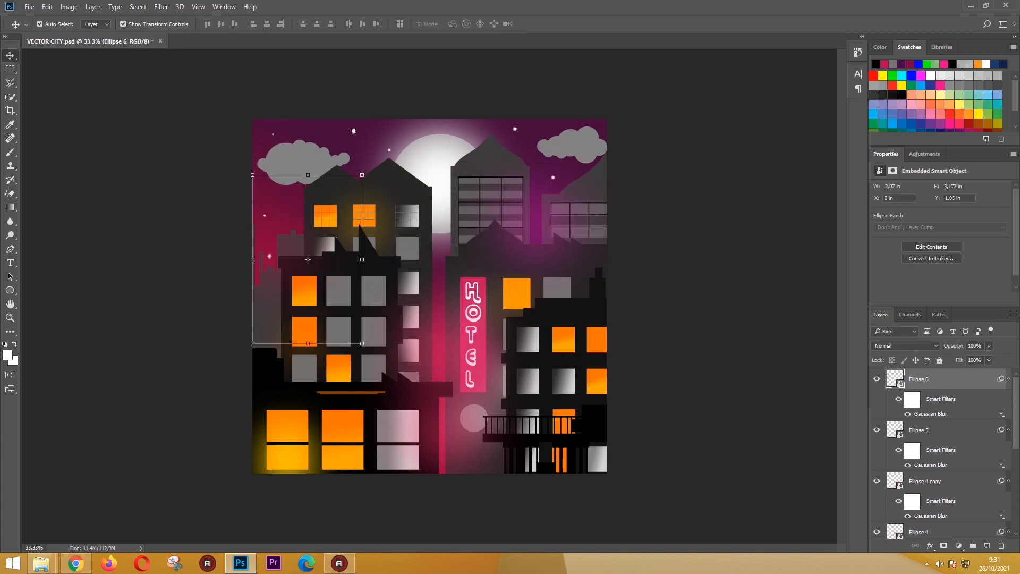
click(187, 258)
click(308, 260)
Draw a circle about 210 px wide among the orange windows of the right foreground building and recolor it amber.
key(u)
drag(562, 348, 599, 385)
double_click(896, 379)
click(288, 458)
click(759, 230)
Convert the amber circle on the right building to a smart object and apply a Gaussian Blur.
click(161, 7)
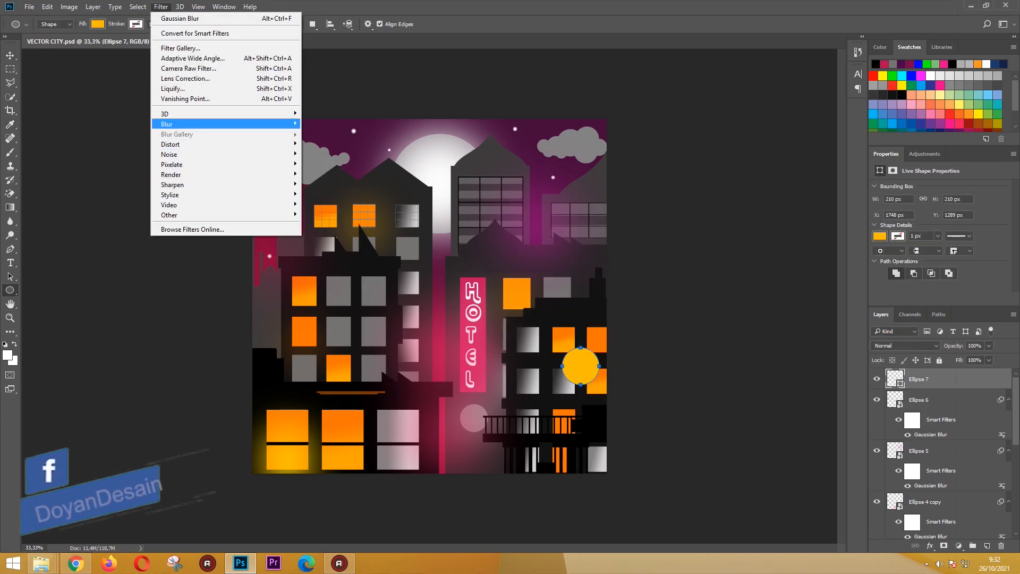
mouse_move(223, 124)
click(330, 164)
click(536, 223)
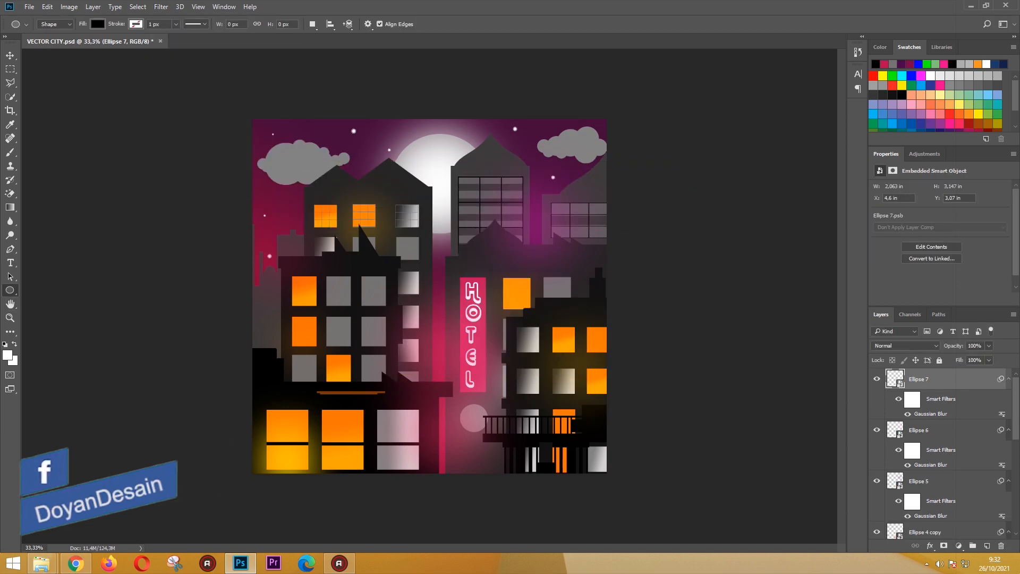
Draw a circle about 210 px wide below the lit windows of the tall left building and recolor it amber.
drag(325, 218, 362, 256)
double_click(895, 378)
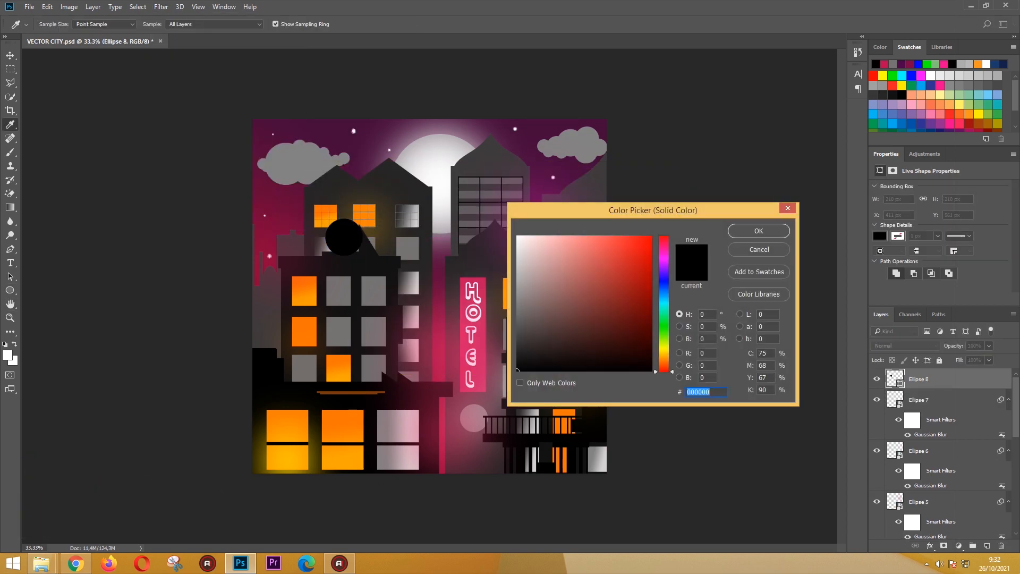
click(288, 459)
click(759, 229)
Apply a Gaussian Blur to the amber circle on the tall left building as a smart object.
click(161, 7)
mouse_move(224, 123)
click(329, 165)
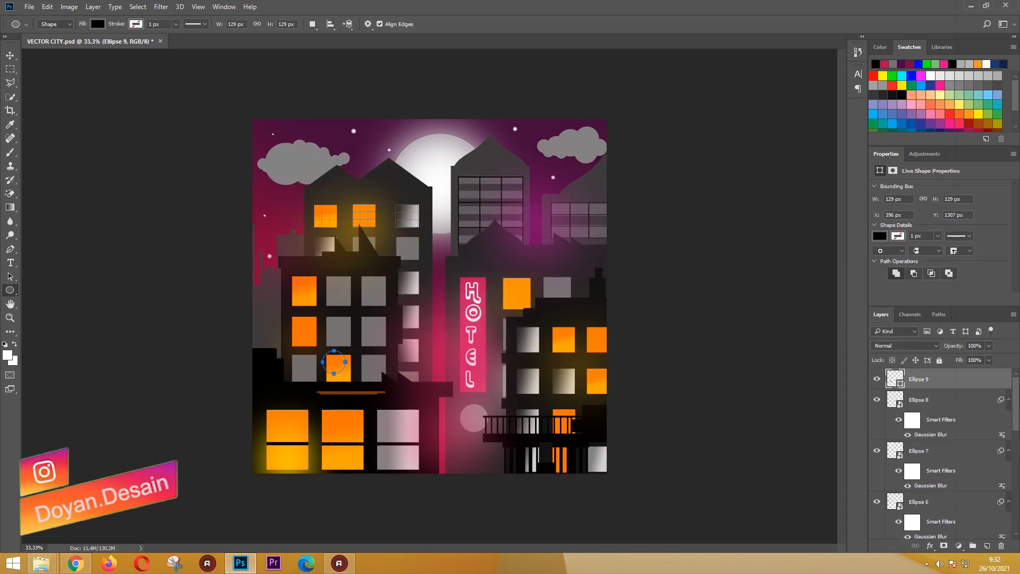
Draw a circle about 129 px wide over the lowest orange window of the middle left building and recolor it orange.
drag(323, 351, 346, 375)
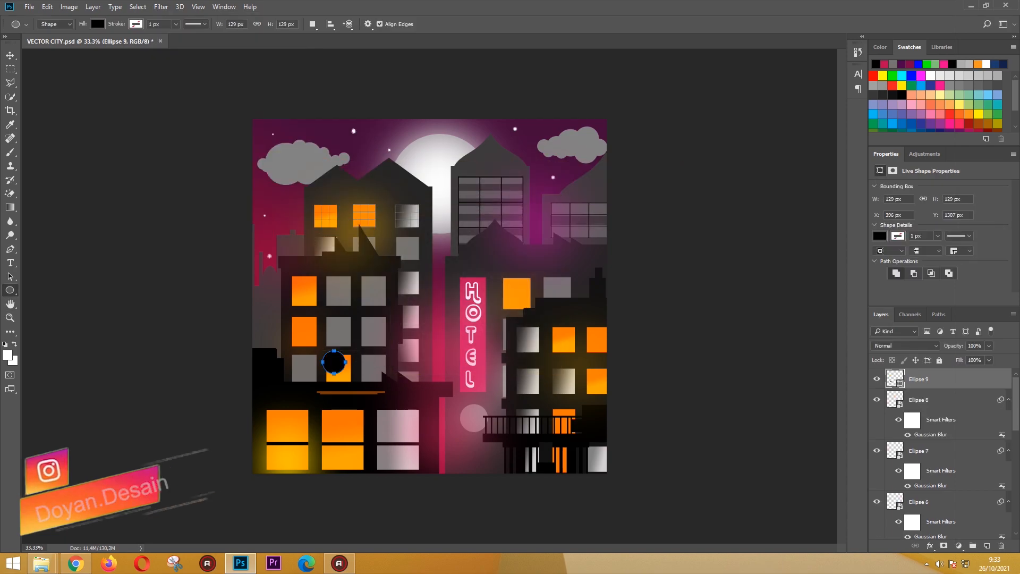
double_click(896, 378)
click(759, 230)
Convert the orange circle to a smart object and apply a Gaussian Blur with a 153.2 px radius.
click(161, 7)
click(180, 19)
key(ctrl+z)
click(161, 7)
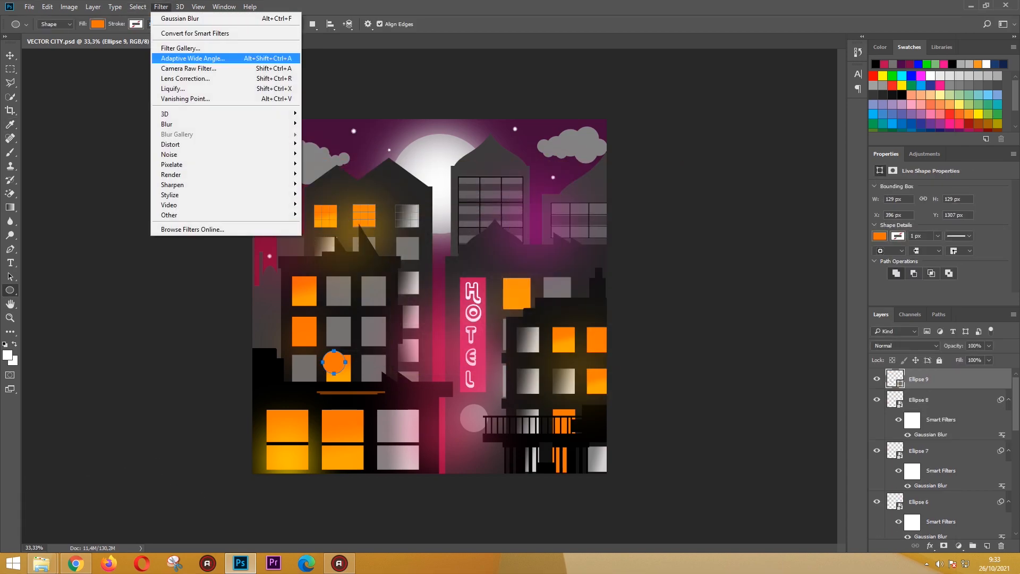
mouse_move(223, 124)
click(329, 164)
click(401, 214)
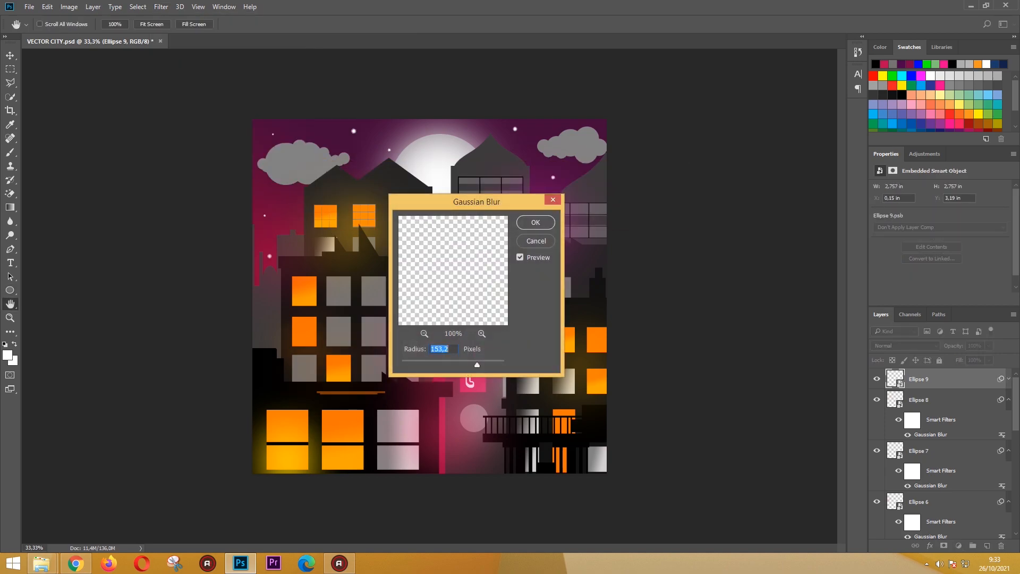
key(Return)
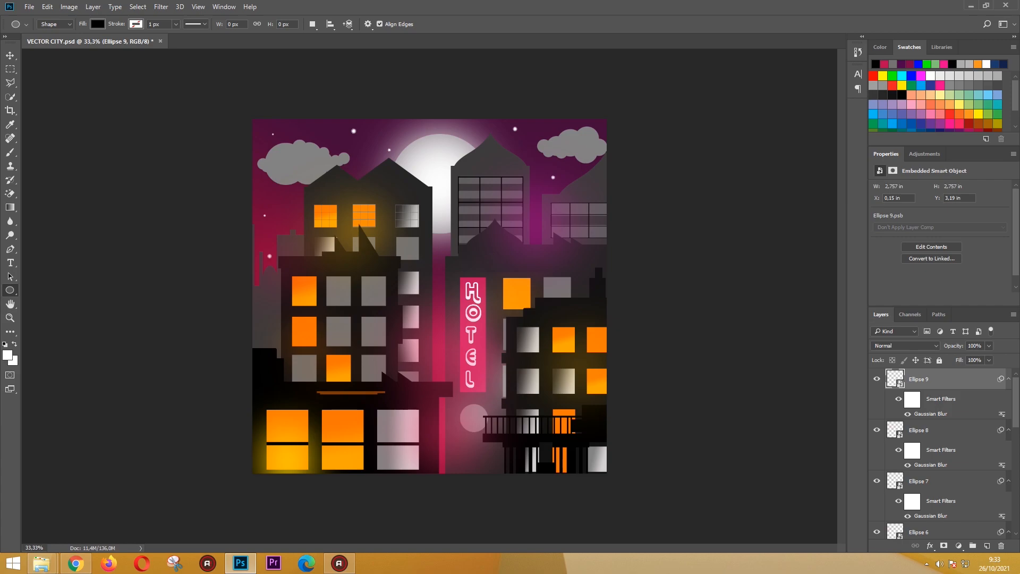
Save the document and group all the blurred ellipse glow layers together.
click(29, 7)
click(42, 114)
scroll(935, 478, down, 8)
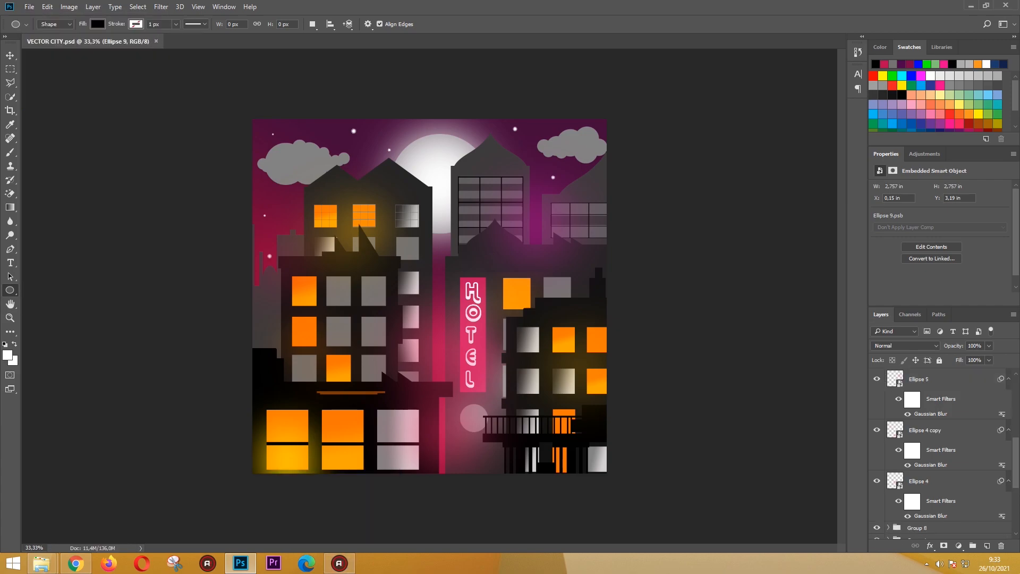
scroll(935, 478, up, 1)
shift+click(936, 492)
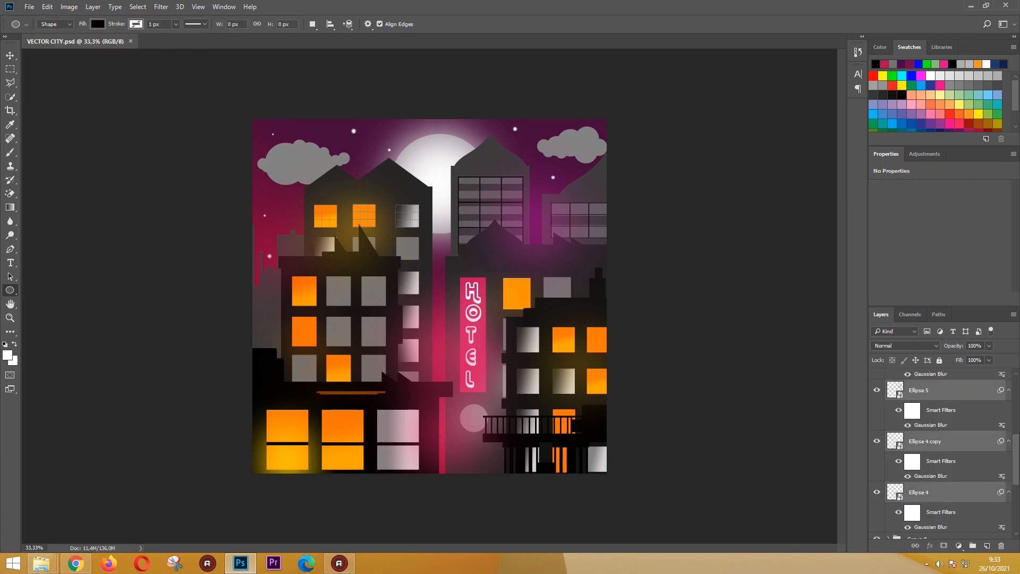
click(973, 545)
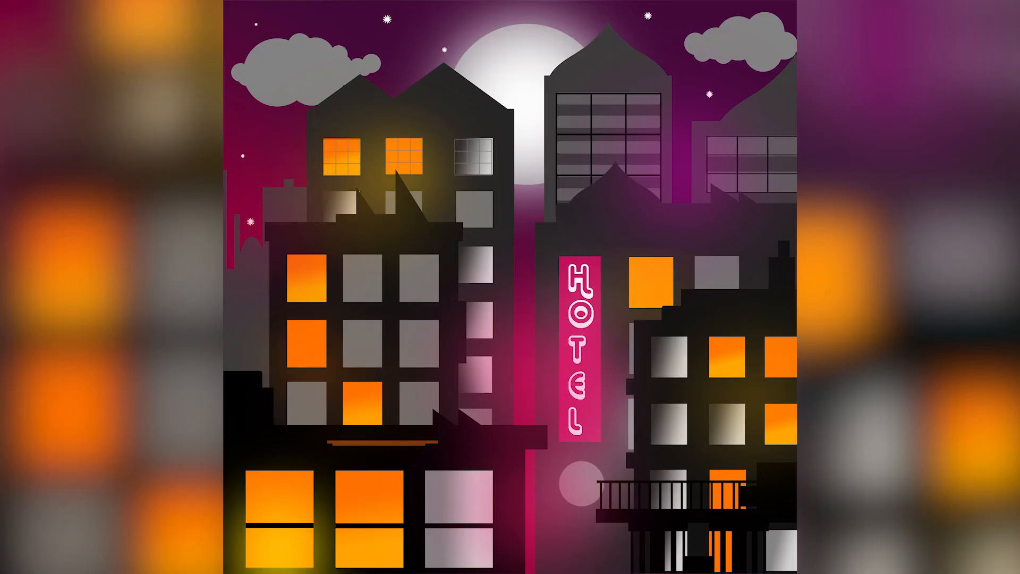